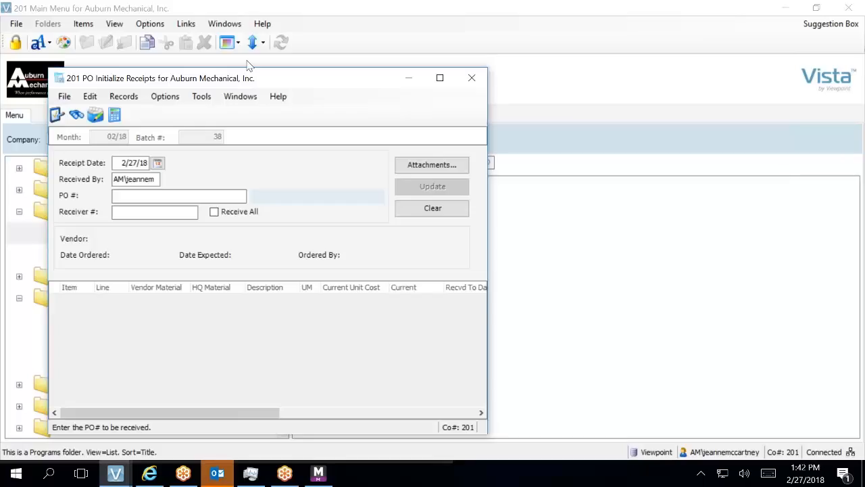
# - Process the open PO receipts batch by validating it and posting it
pyautogui.click(66, 98)
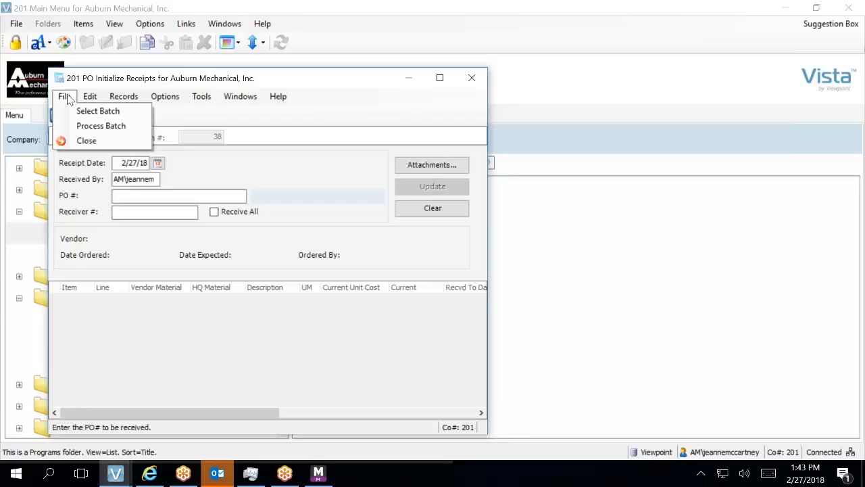
pyautogui.click(102, 125)
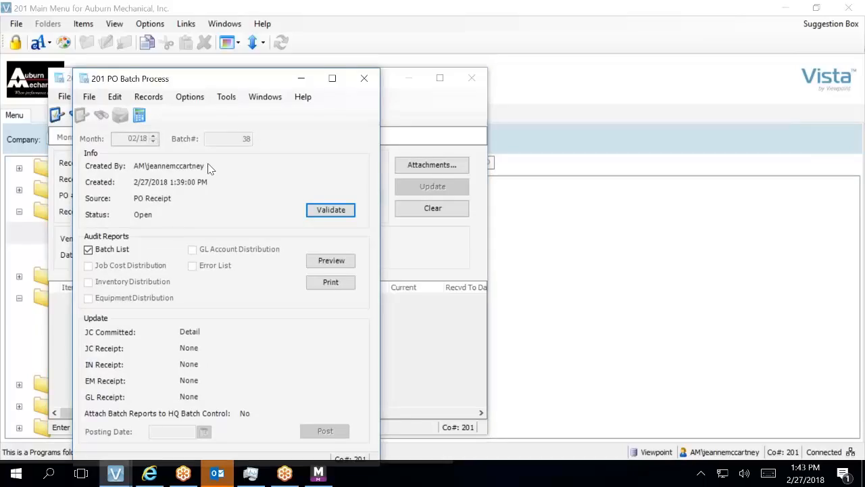
pyautogui.click(328, 211)
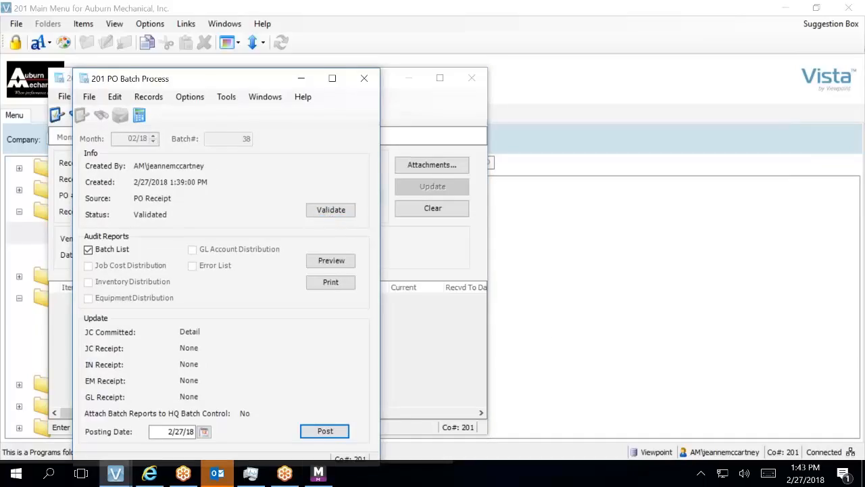
pyautogui.click(310, 431)
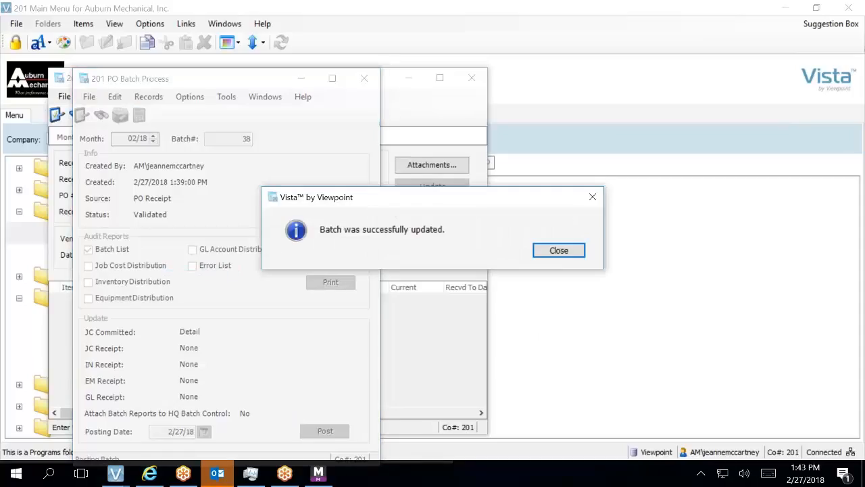
pyautogui.click(559, 250)
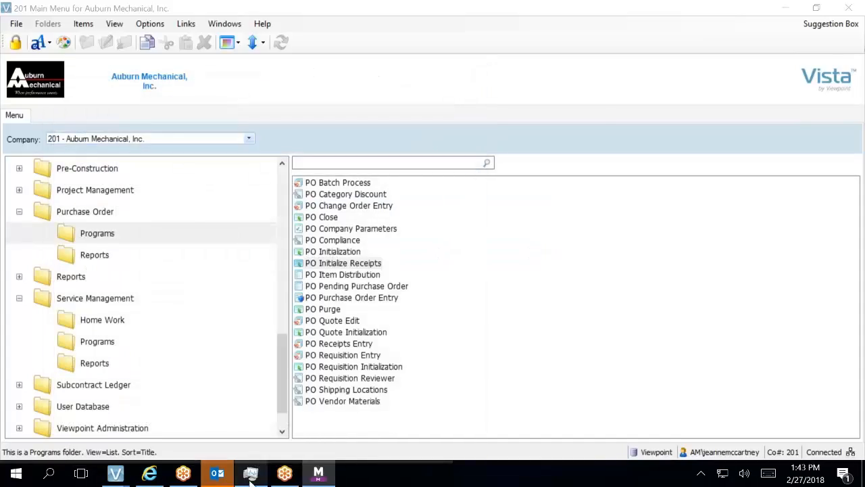
# - Examine the purchase line in the toilet leaks work order's completed work, including its PO, material, quantity, cost and billable columns
pyautogui.moveTo(232, 480)
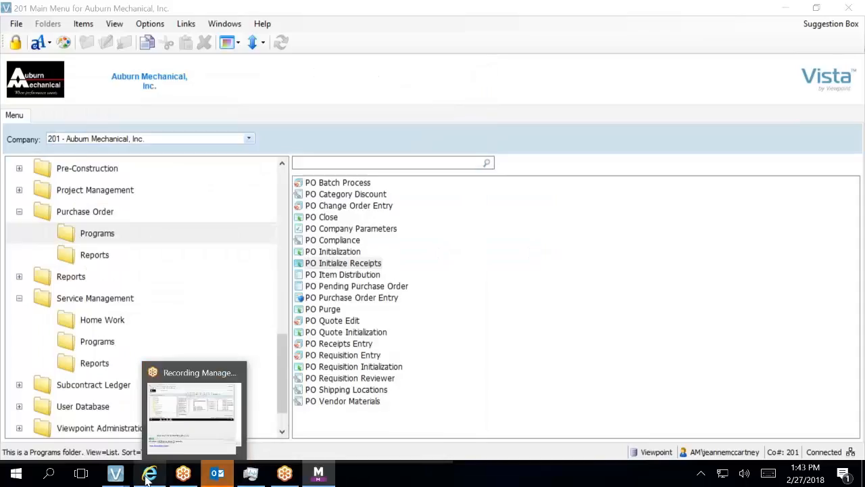
pyautogui.moveTo(120, 477)
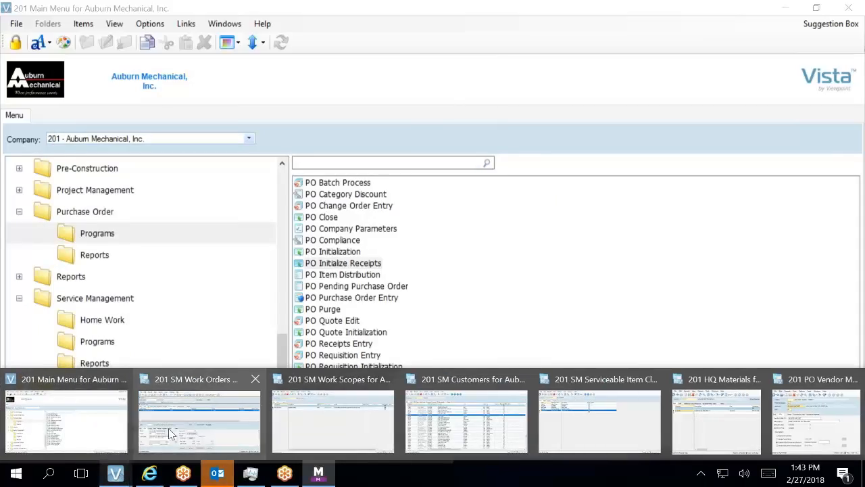
pyautogui.click(196, 392)
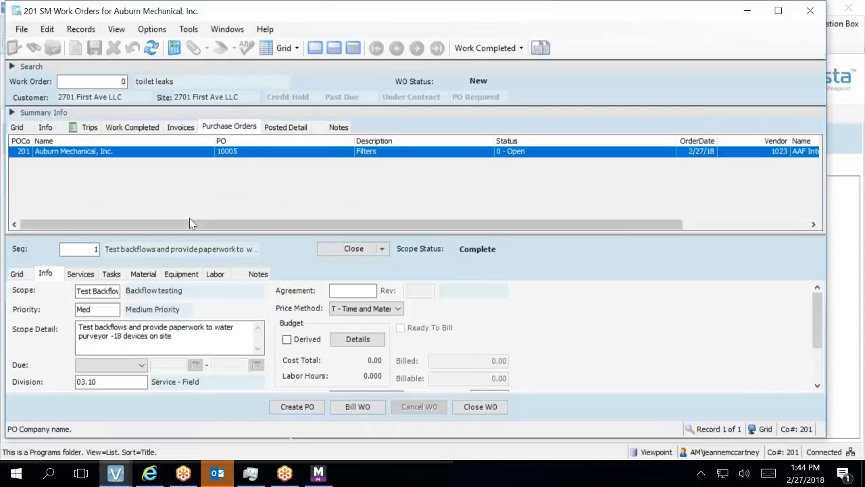
pyautogui.click(132, 127)
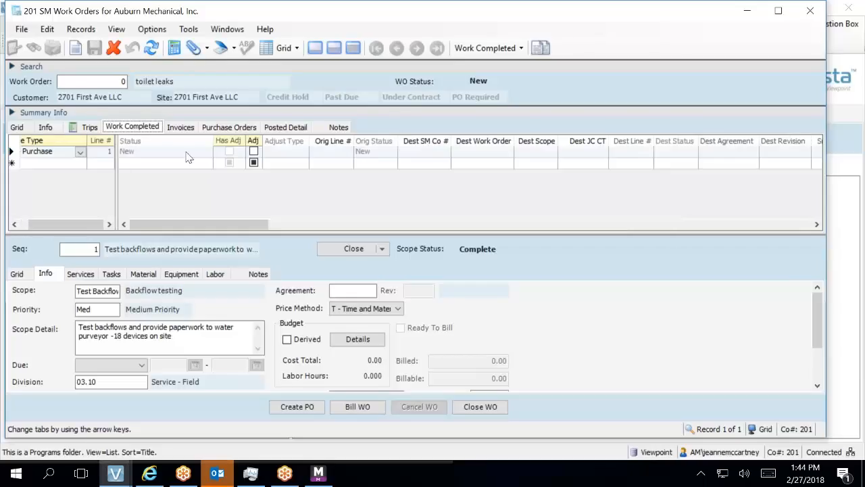
pyautogui.moveTo(251, 224); pyautogui.dragTo(546, 259)
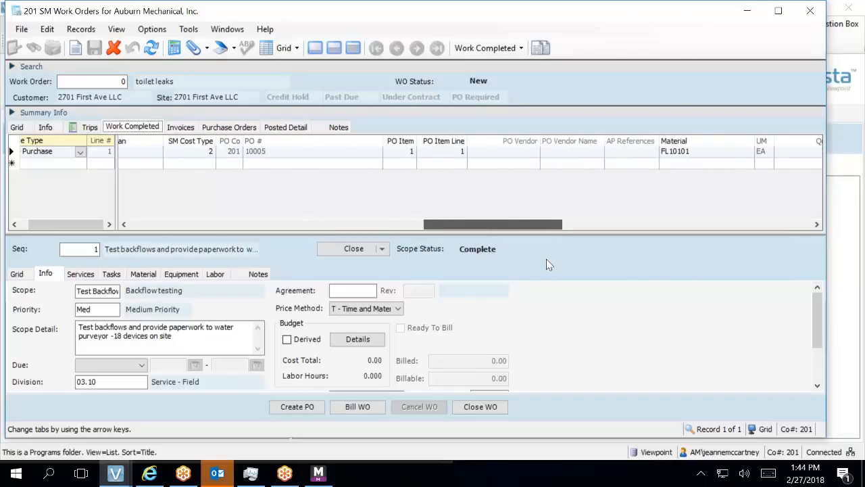
pyautogui.moveTo(547, 264); pyautogui.dragTo(644, 274)
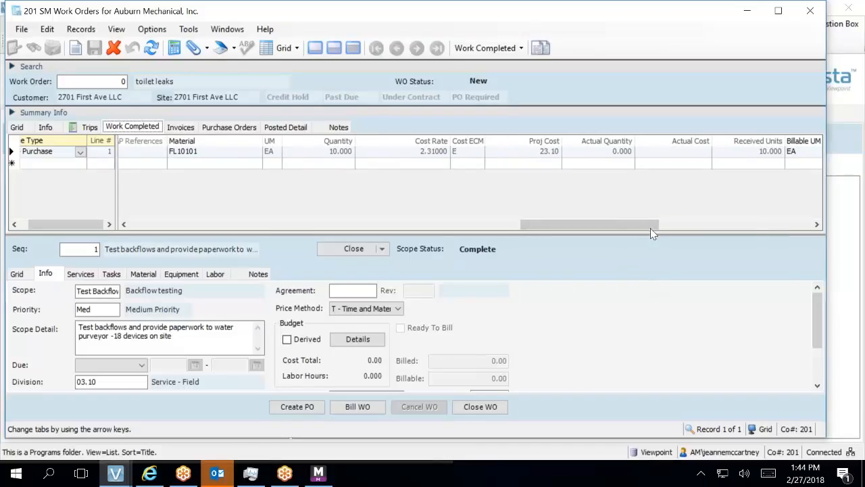
pyautogui.moveTo(642, 218); pyautogui.dragTo(819, 255)
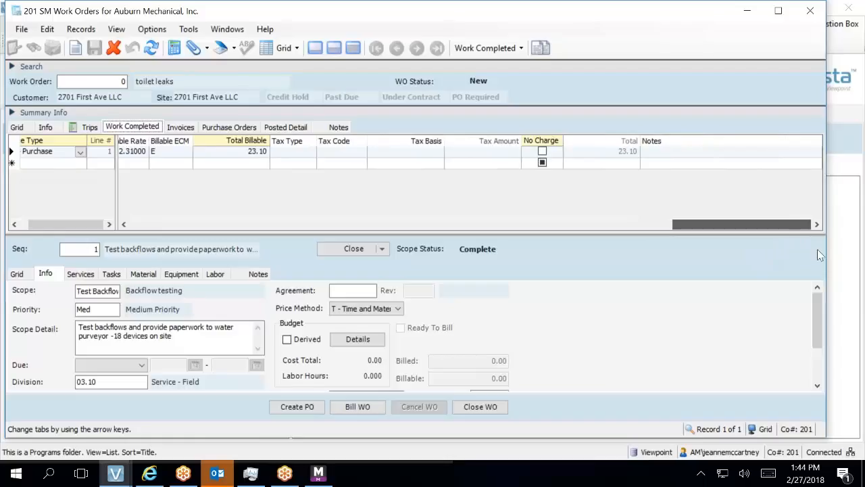
pyautogui.moveTo(812, 248); pyautogui.dragTo(589, 248)
pyautogui.moveTo(862, 312); pyautogui.dragTo(828, 252)
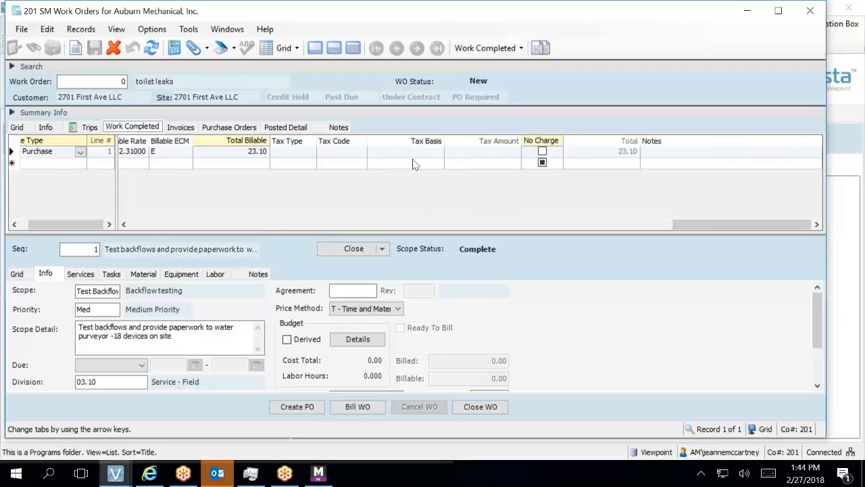
pyautogui.moveTo(762, 228); pyautogui.dragTo(676, 231)
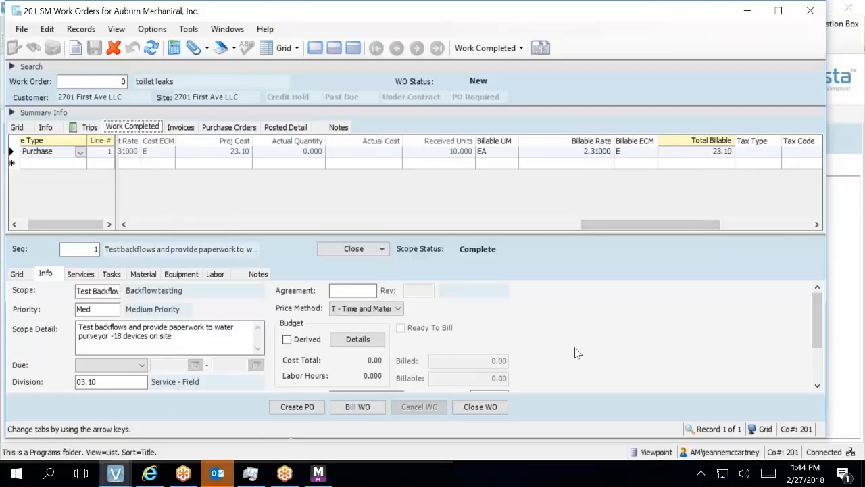
# - Open the PREFERRED rate template from the work order scope and review its advanced material rate break points
pyautogui.moveTo(817, 326); pyautogui.dragTo(829, 377)
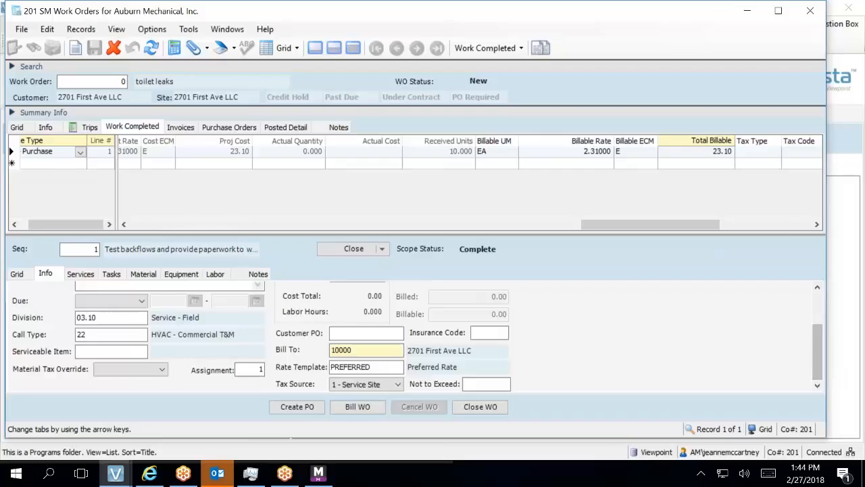
pyautogui.click(385, 368)
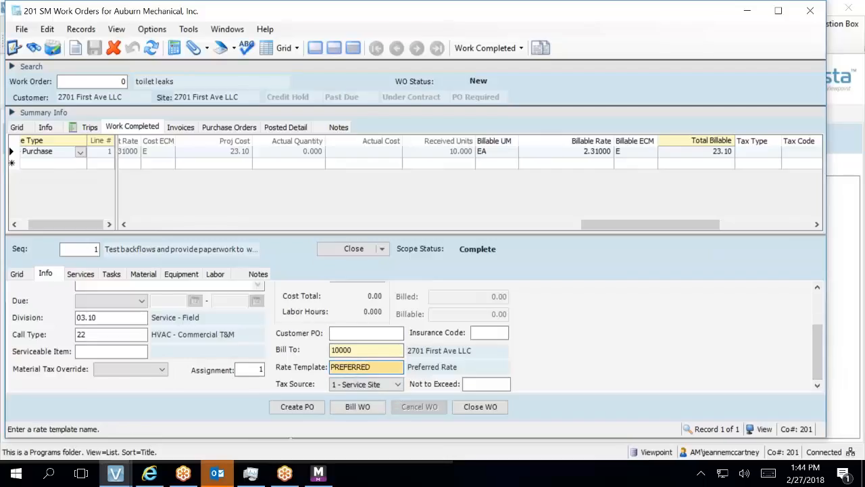
pyautogui.press('F5')
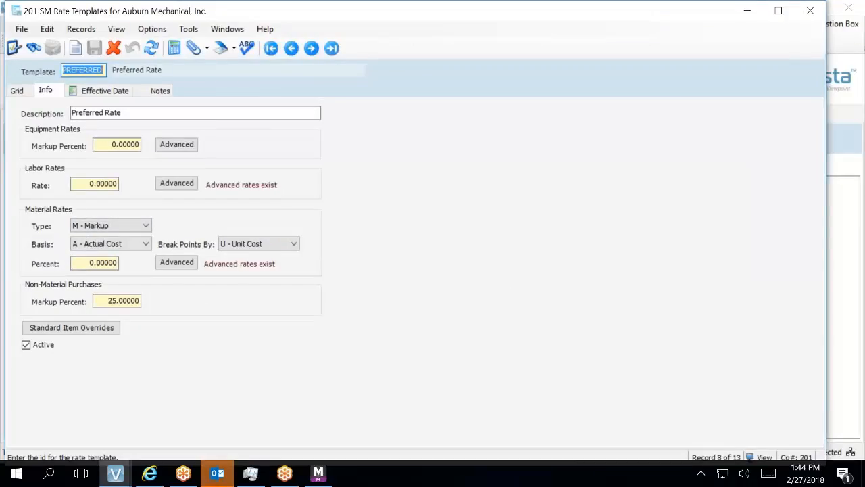
pyautogui.click(173, 263)
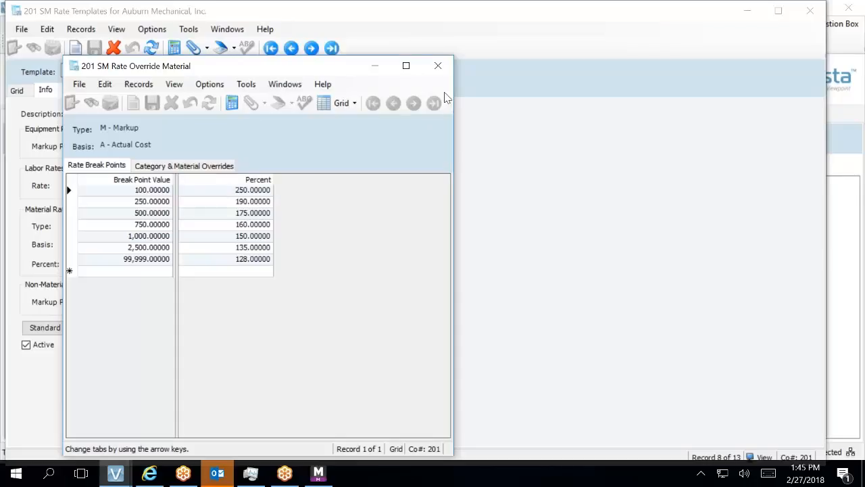
pyautogui.click(443, 71)
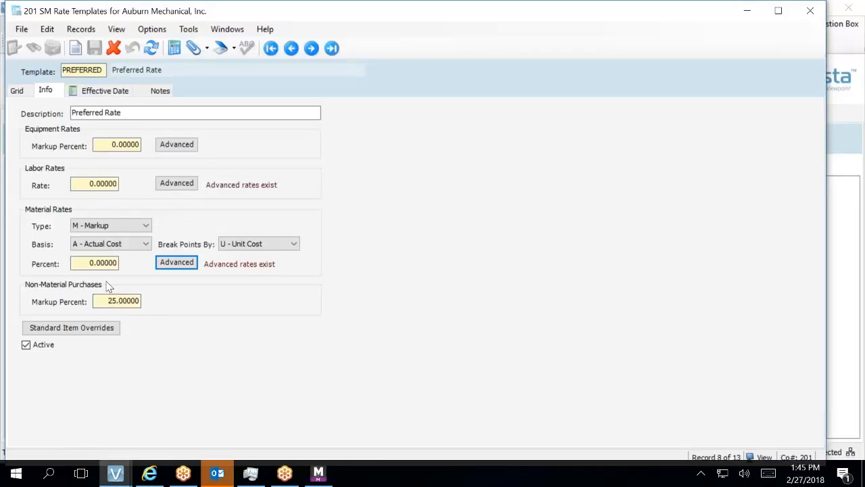
# - Set the PREFERRED template's material rate break points to T - Total Cost and save the template
pyautogui.click(228, 244)
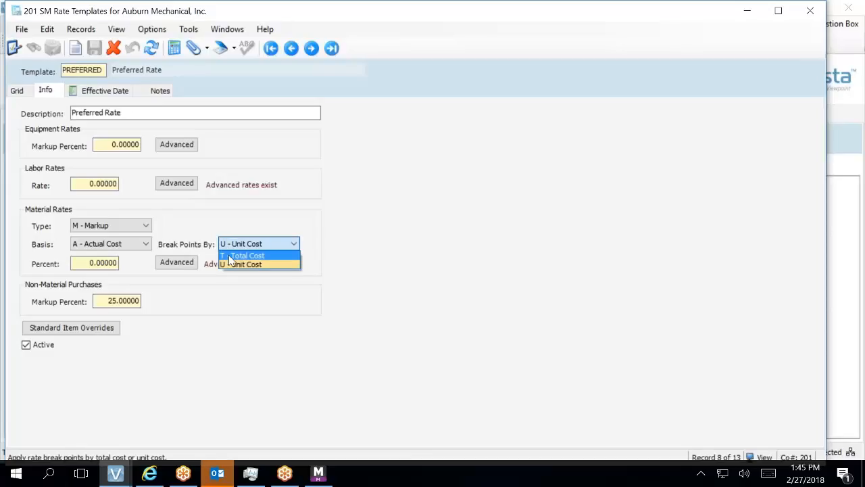
pyautogui.click(229, 256)
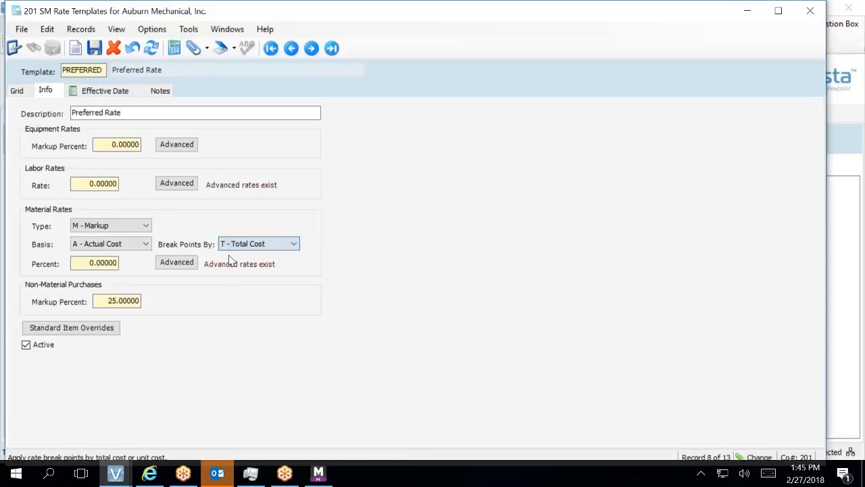
pyautogui.click(94, 49)
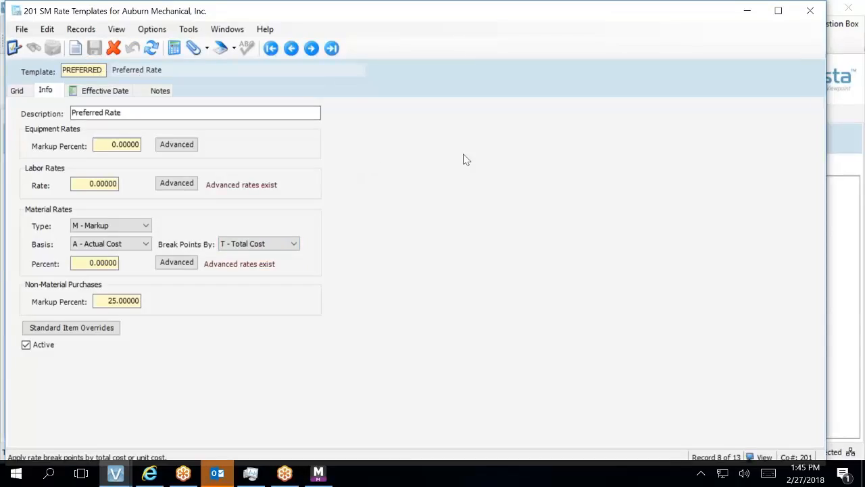
# - Return to the work order, refresh its completed work records and check the purchase line's billable rate and total
pyautogui.click(811, 11)
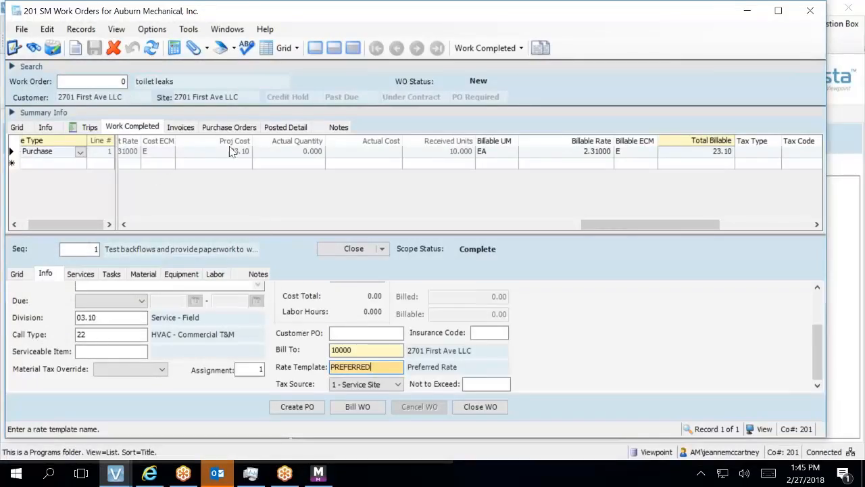
pyautogui.click(198, 163)
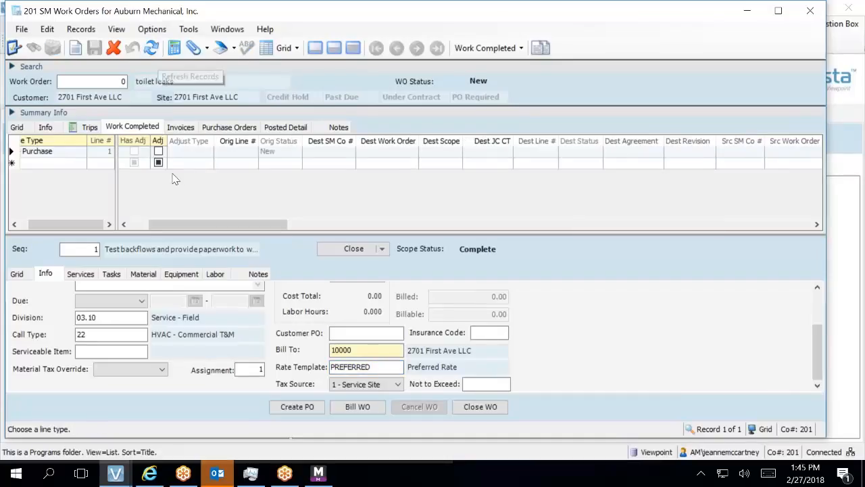
pyautogui.moveTo(193, 224); pyautogui.dragTo(654, 316)
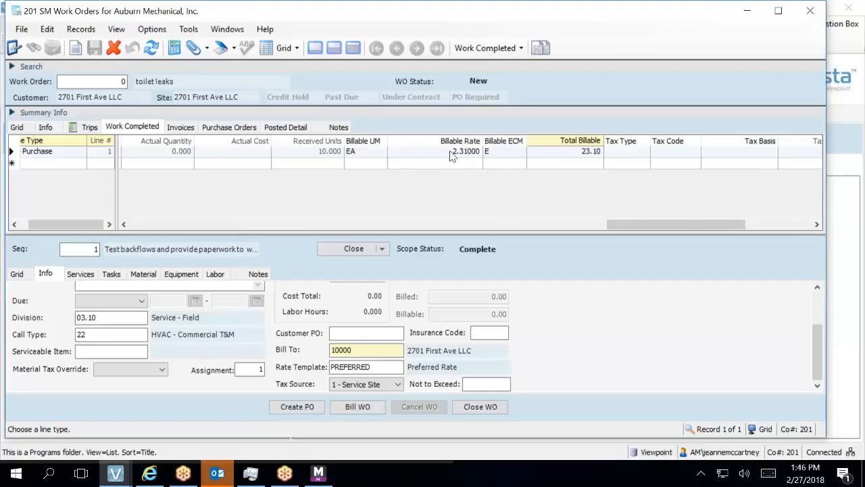
# - Open the work order's Filters purchase order, set the 10x10x1 pleated filter item's units to 20 and save it
pyautogui.click(233, 127)
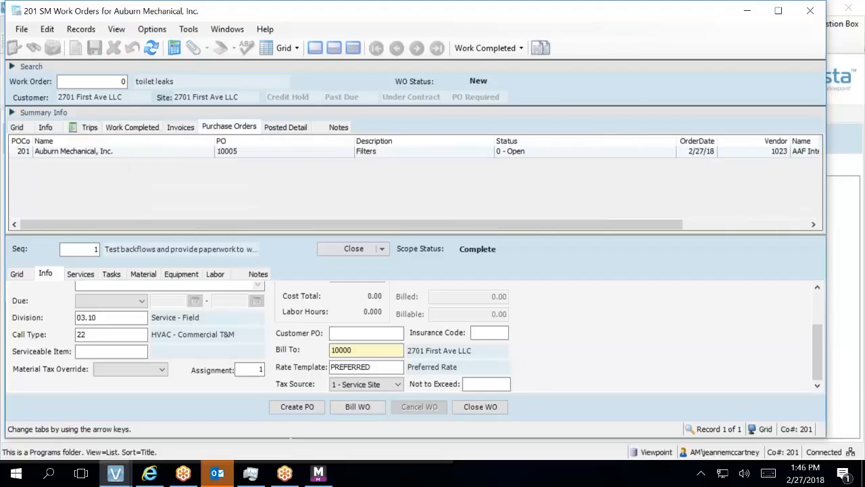
pyautogui.click(227, 155)
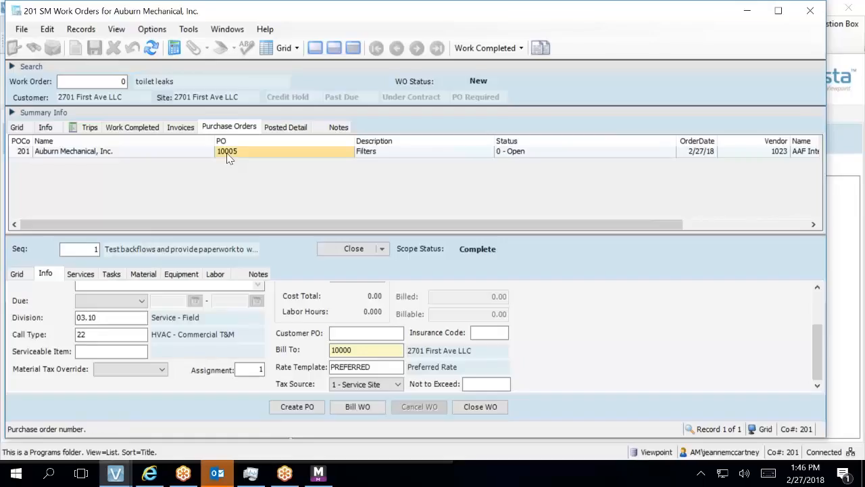
pyautogui.doubleClick(229, 155)
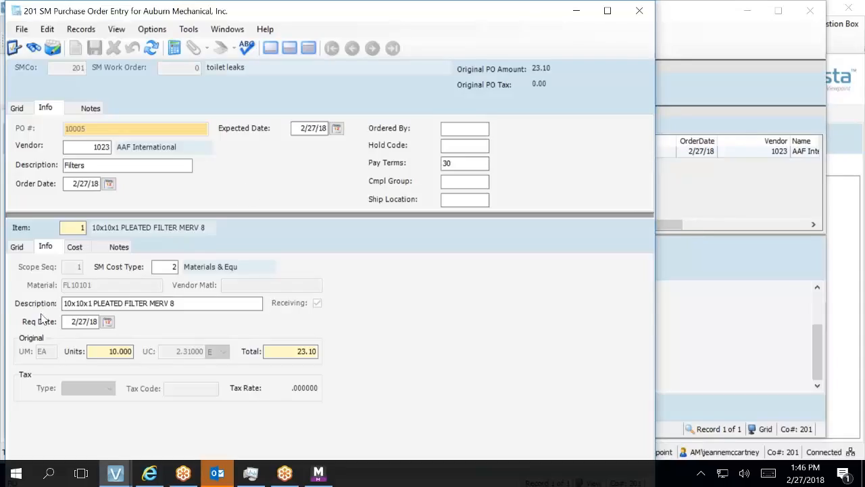
pyautogui.click(96, 350)
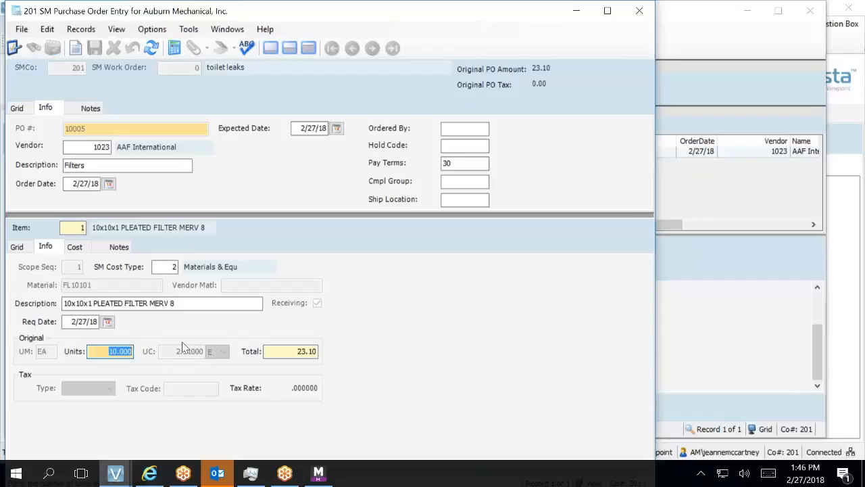
pyautogui.write('20')
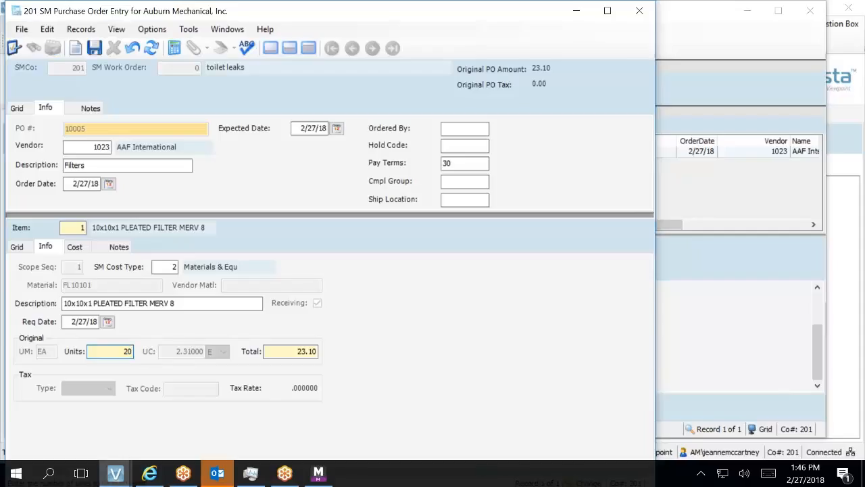
pyautogui.press('Tab')
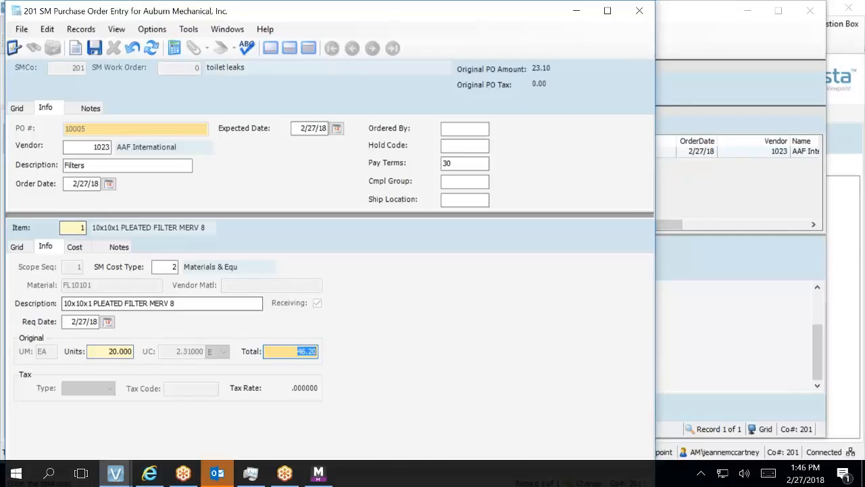
pyautogui.click(96, 52)
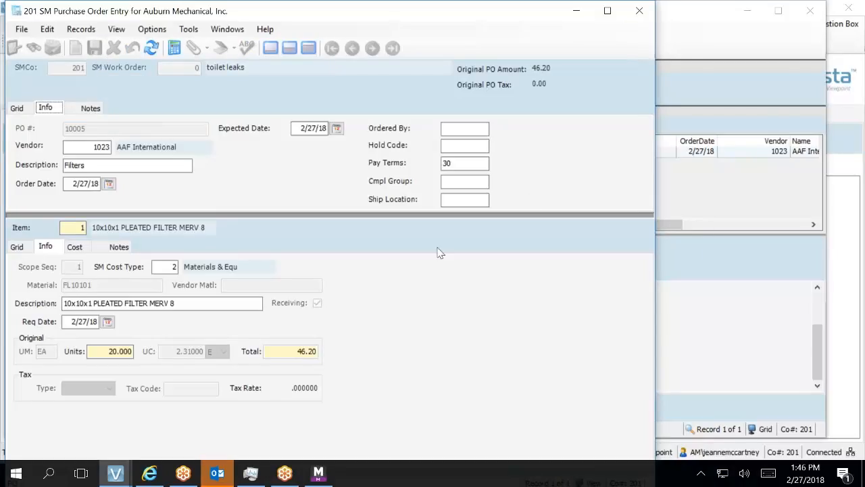
# - Close the purchase order and check the purchase line's billable amount in the work order's completed work
pyautogui.click(637, 11)
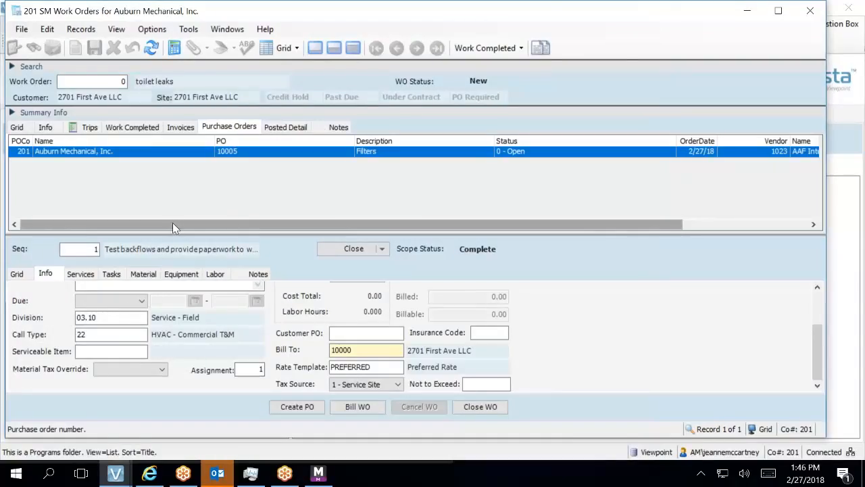
pyautogui.click(136, 131)
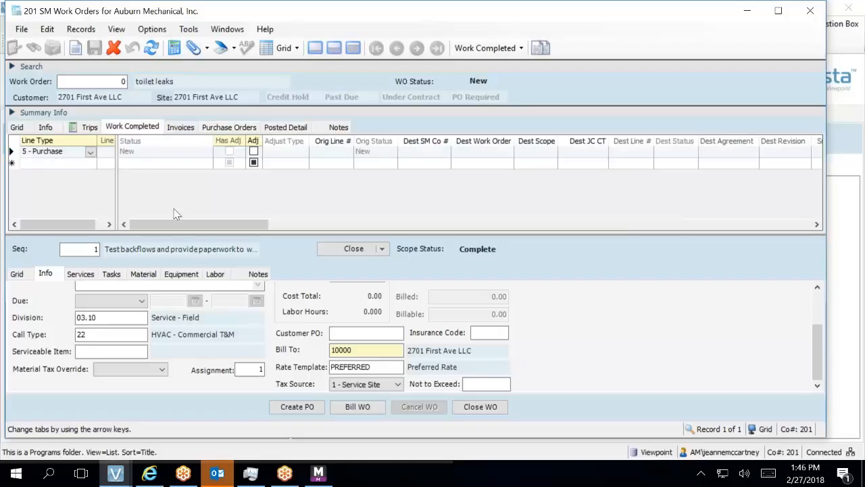
pyautogui.moveTo(203, 224); pyautogui.dragTo(732, 247)
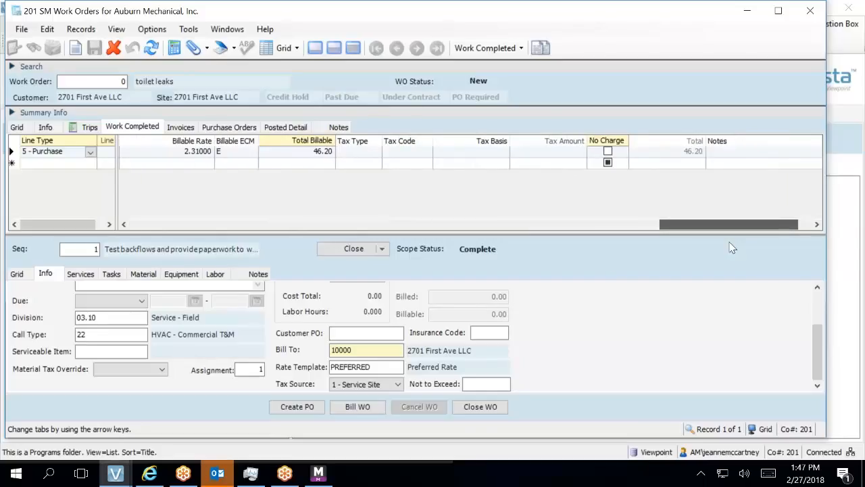
# - Check the purchase line's quantity and projected cost, and examine the PREFERRED rate template's material rate break points
pyautogui.moveTo(732, 248); pyautogui.dragTo(576, 221)
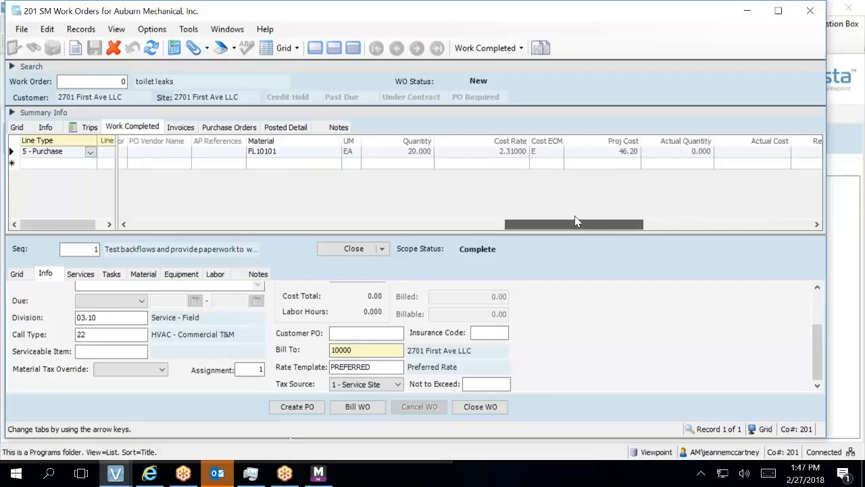
pyautogui.moveTo(575, 221); pyautogui.dragTo(575, 221)
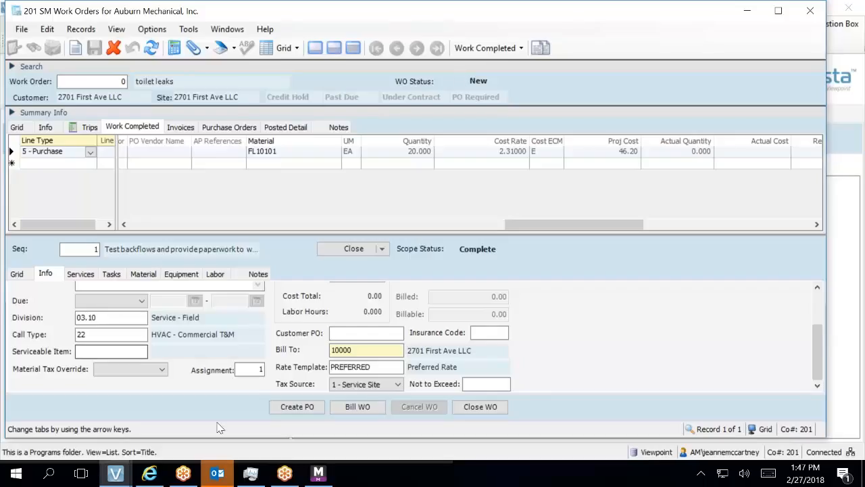
pyautogui.click(383, 366)
pyautogui.doubleClick(383, 366)
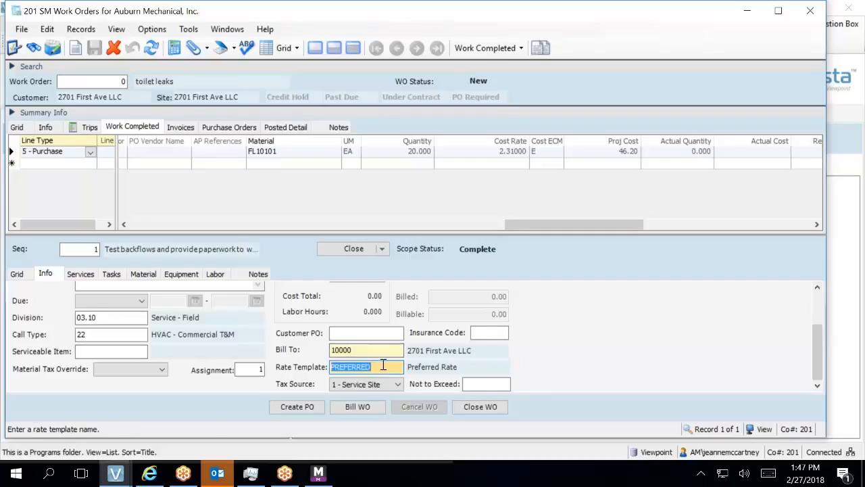
pyautogui.press('F3')
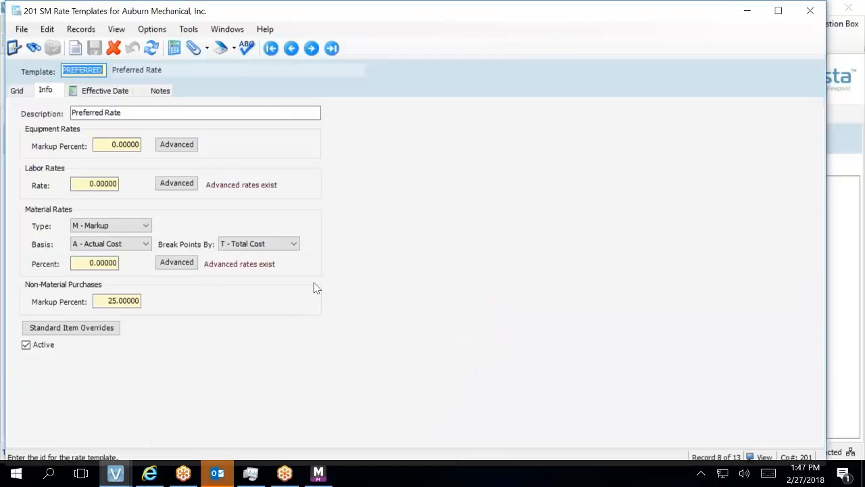
pyautogui.click(188, 265)
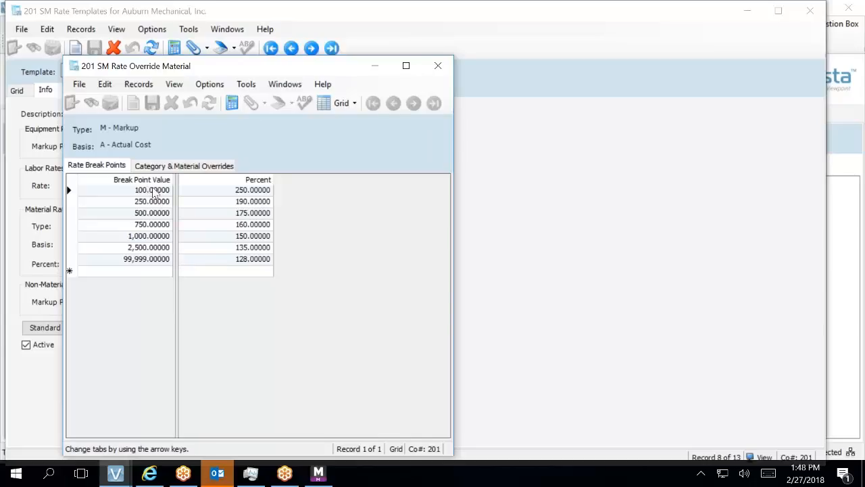
pyautogui.click(154, 192)
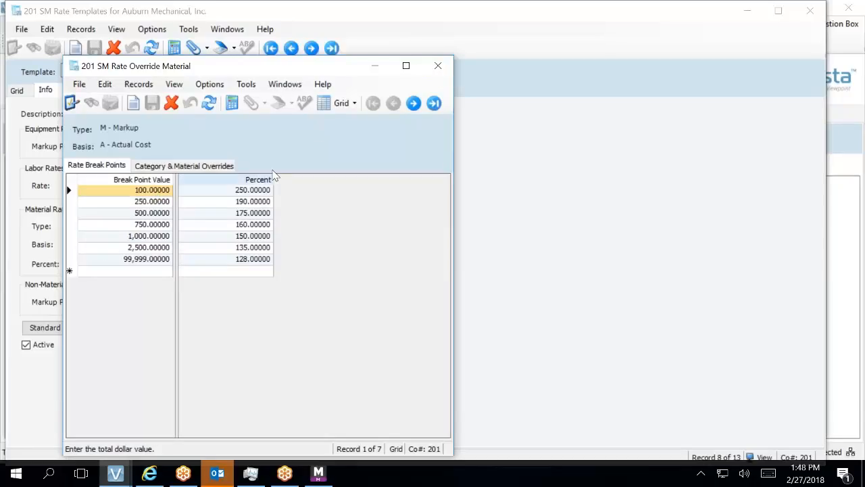
pyautogui.click(438, 62)
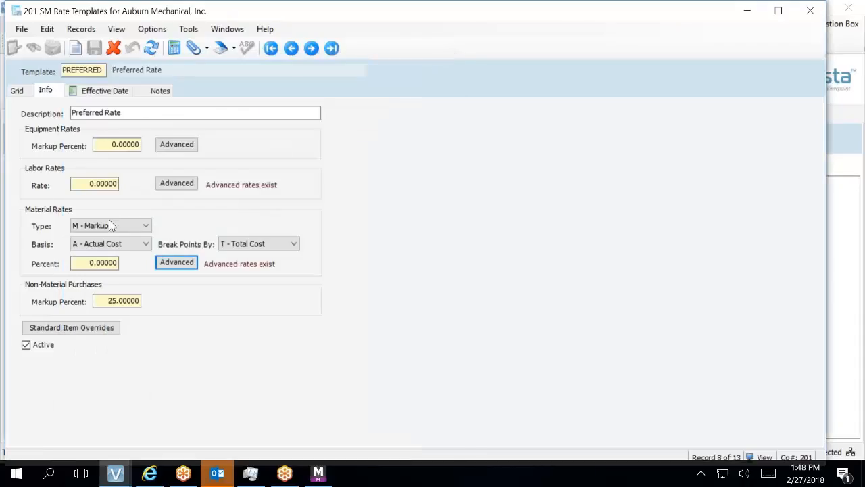
# - Set the PREFERRED template's material markup percent to 250, save it and close the template
pyautogui.click(78, 262)
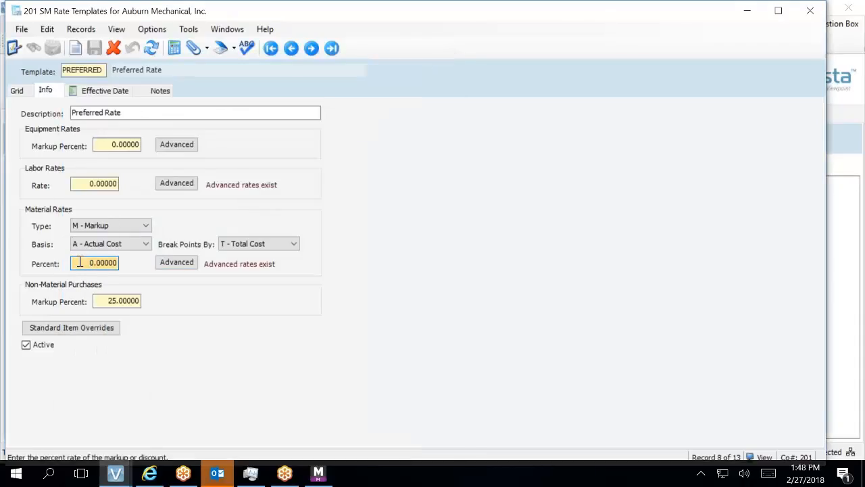
pyautogui.write('250')
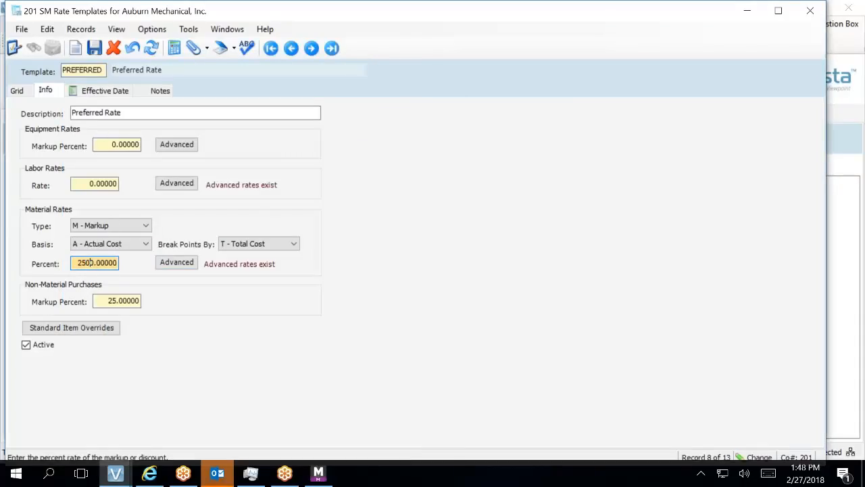
pyautogui.press('Delete')
pyautogui.click(94, 48)
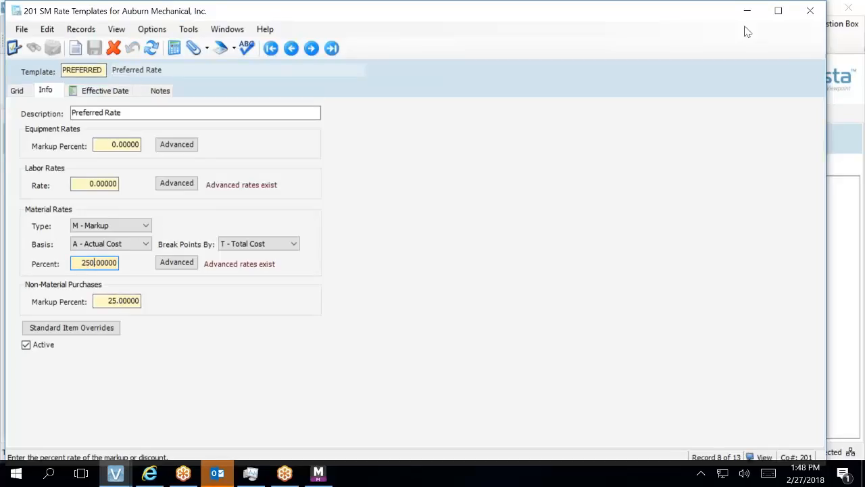
pyautogui.click(811, 12)
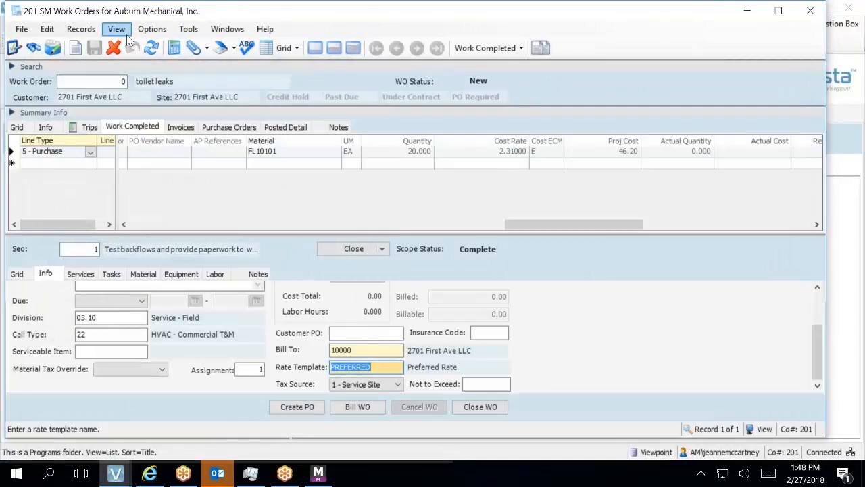
# - Reload the toilet leaks work order and check the purchase line's billable rate and total billable in its completed work
pyautogui.click(16, 128)
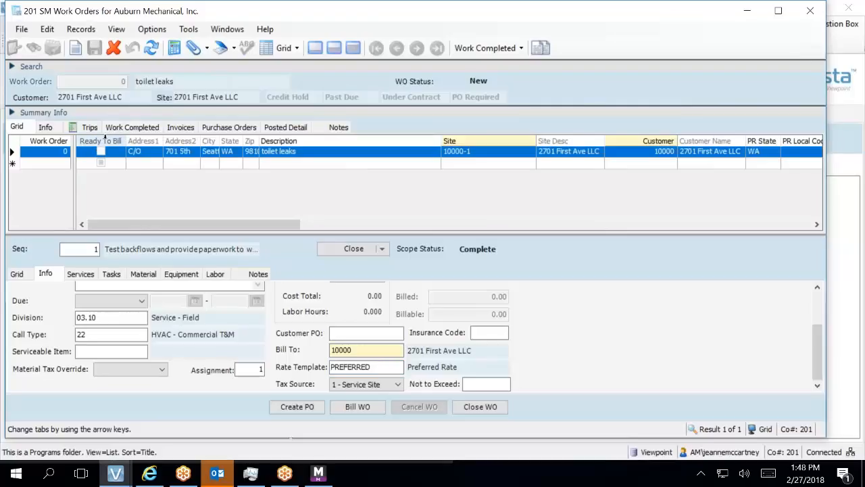
pyautogui.click(27, 164)
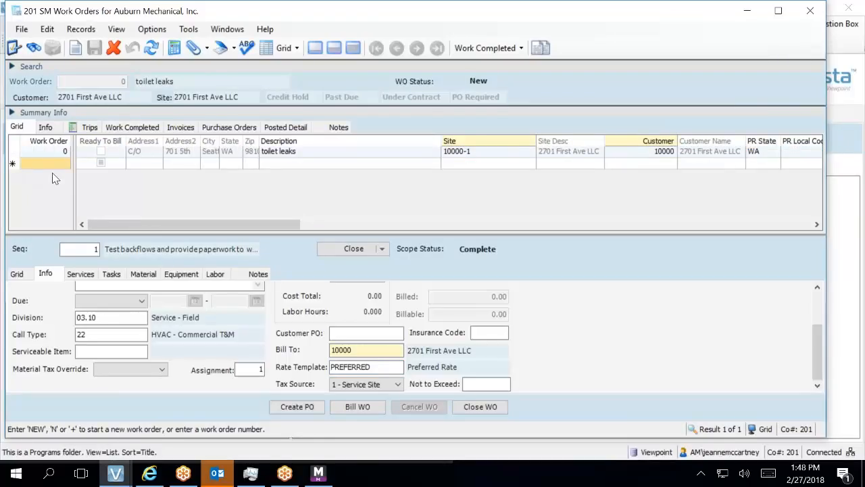
pyautogui.click(47, 152)
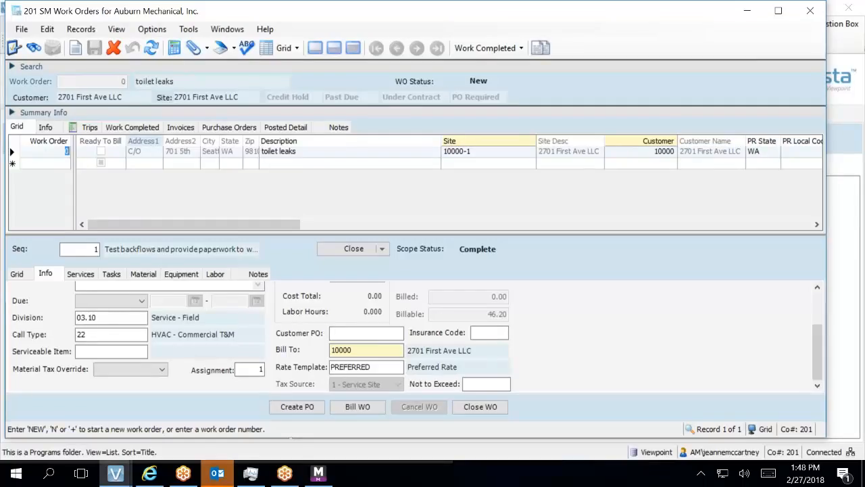
pyautogui.click(146, 128)
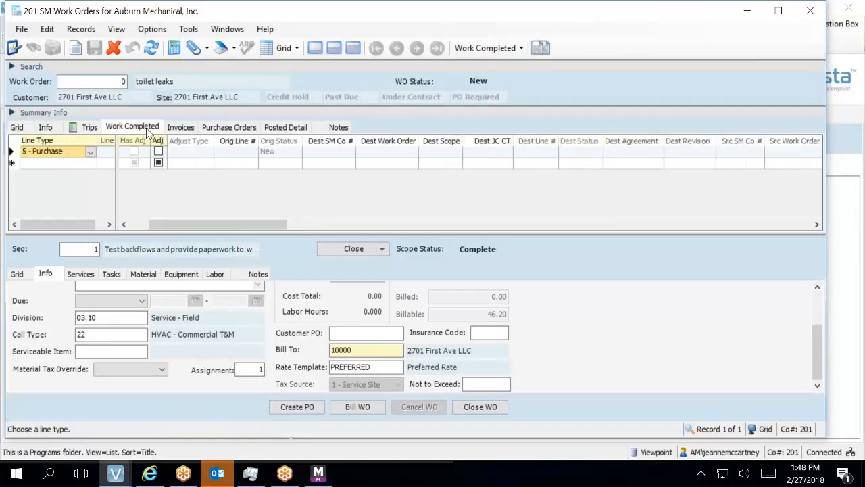
pyautogui.moveTo(195, 225); pyautogui.dragTo(679, 216)
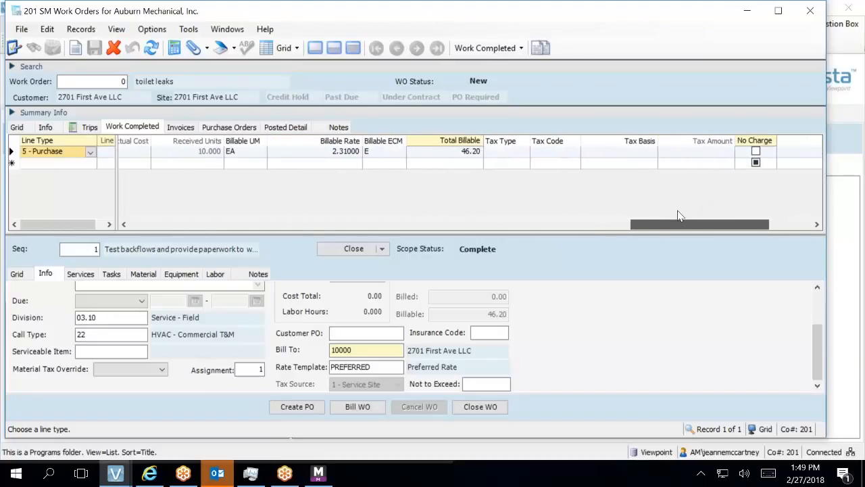
pyautogui.moveTo(678, 211); pyautogui.dragTo(678, 211)
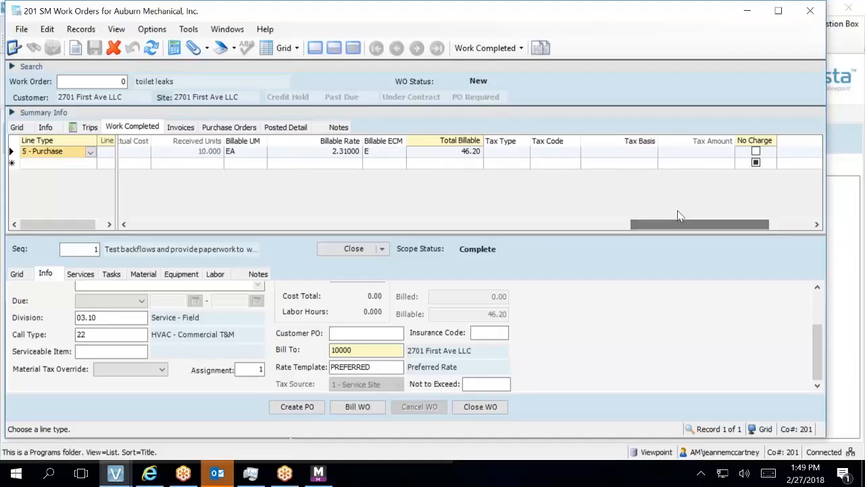
# - Create a new purchase order from the work order with AAF International as the vendor
pyautogui.click(296, 406)
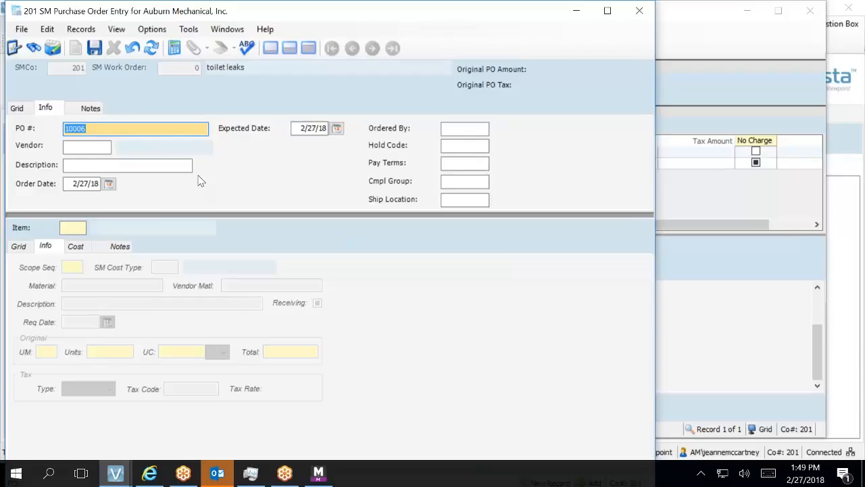
pyautogui.press('Tab')
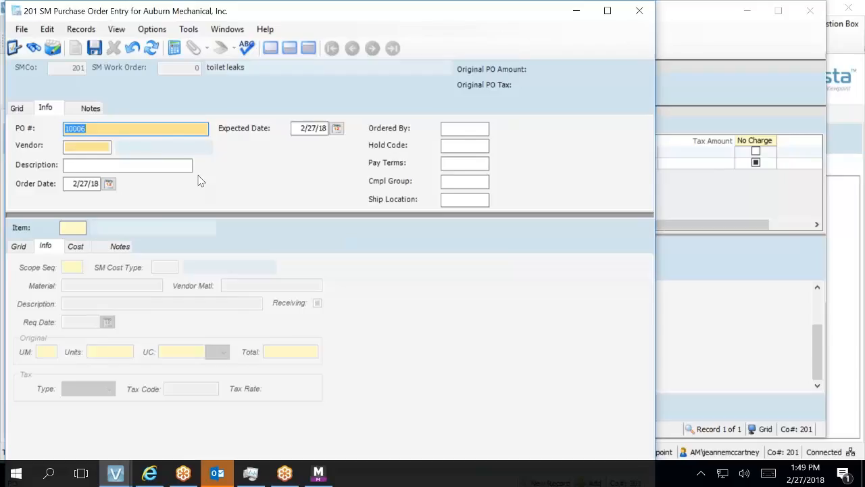
pyautogui.write('AAF')
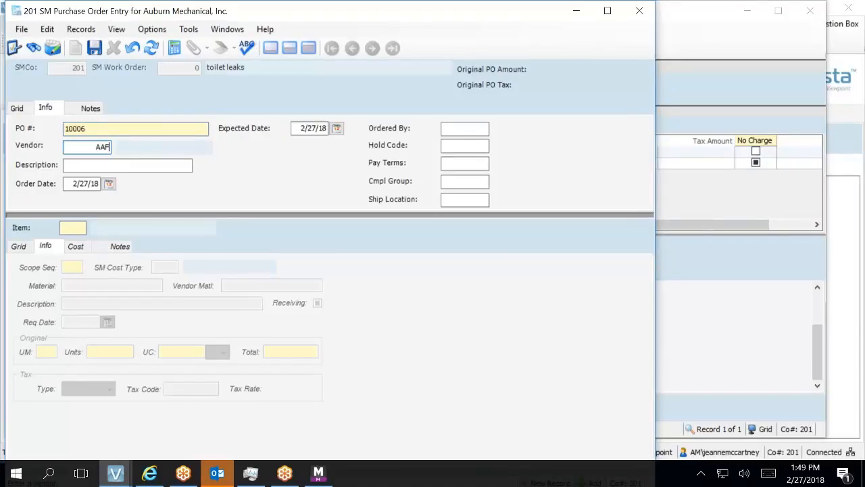
pyautogui.press('Tab')
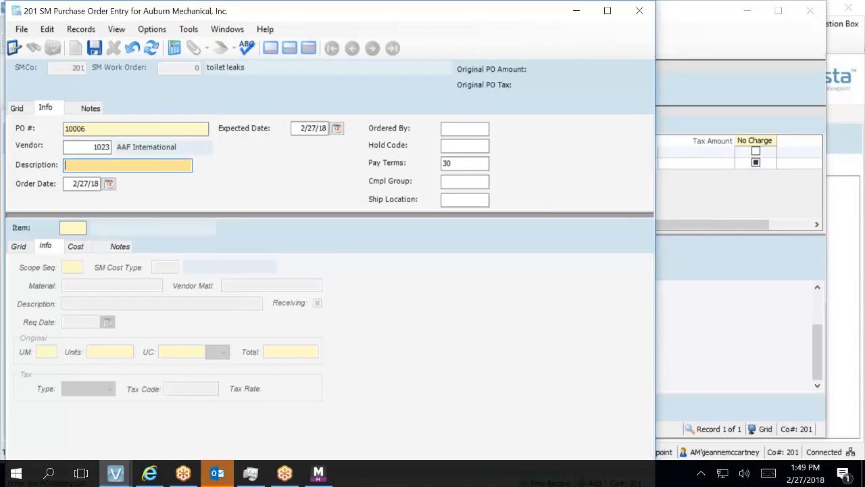
# - Add item 1 to the purchase order with scope sequence 1 and SM cost type 2
pyautogui.click(80, 228)
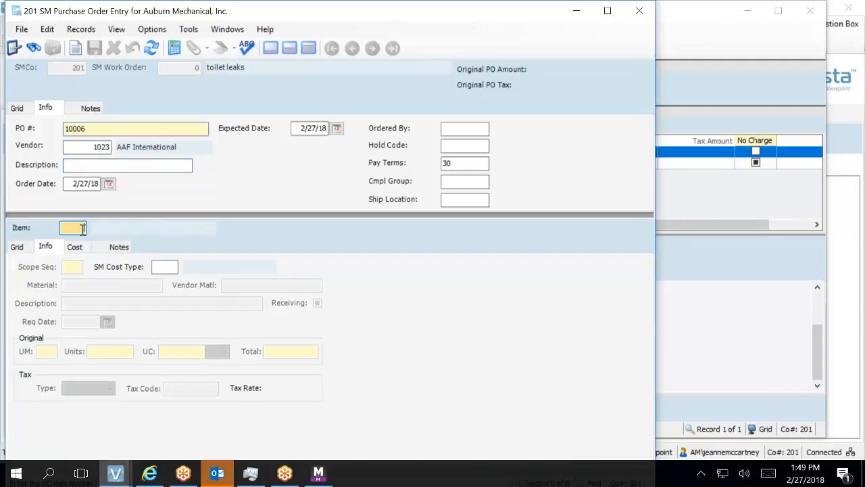
pyautogui.write('1')
pyautogui.press('Tab')
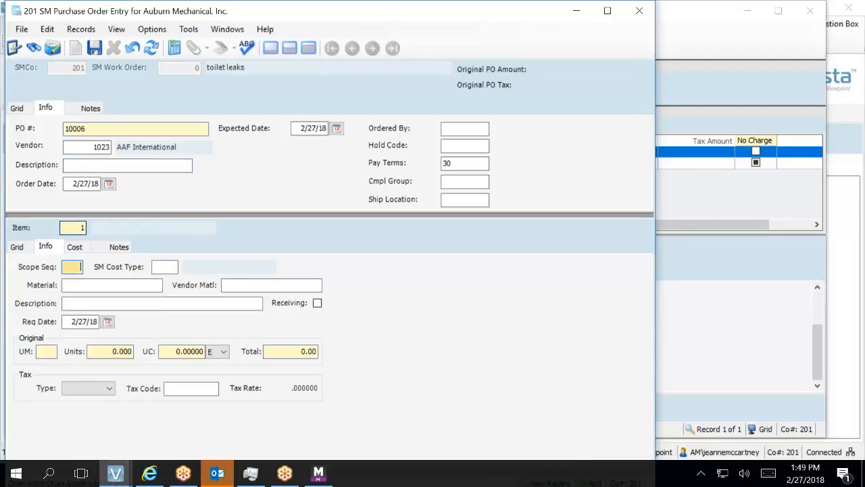
pyautogui.write('1')
pyautogui.press('Tab')
pyautogui.write('2')
pyautogui.press('Tab')
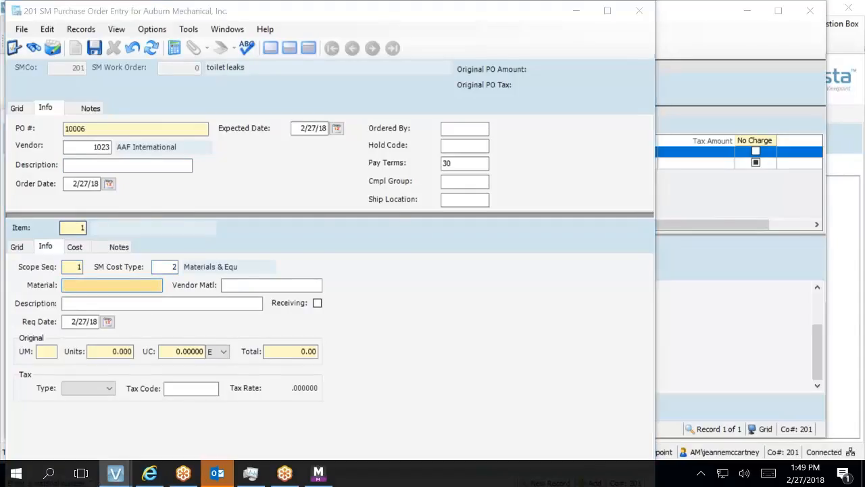
# - Look up materials in the SM category, choose filter FL10101 for the item and go to its units
pyautogui.press('F4')
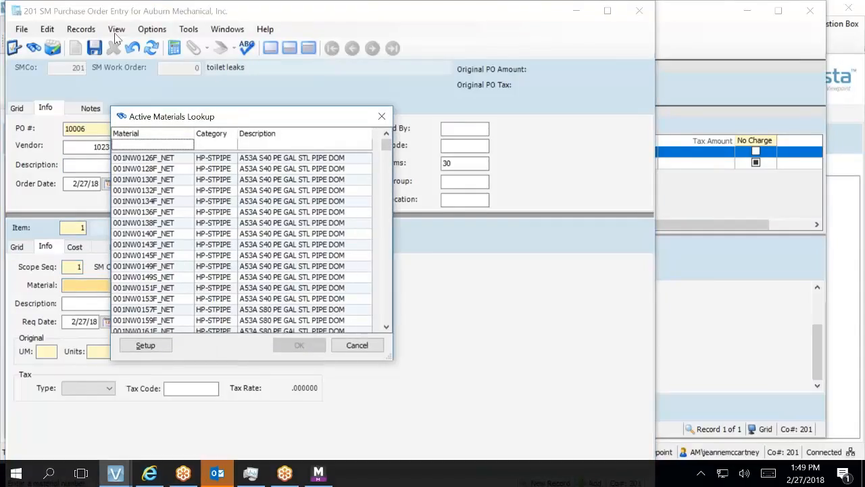
pyautogui.click(231, 147)
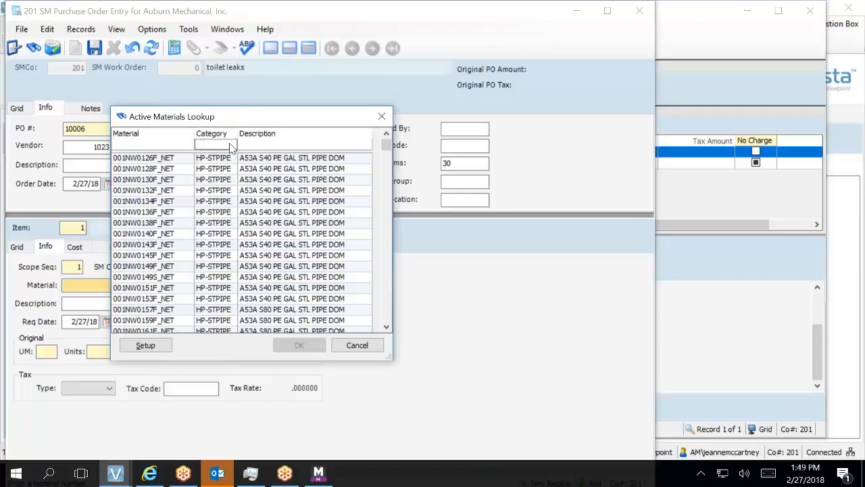
pyautogui.write('SM')
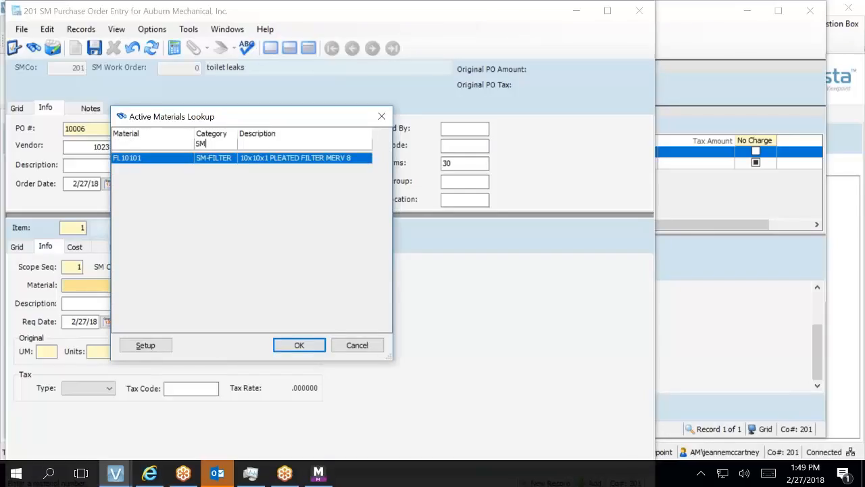
pyautogui.press('Return')
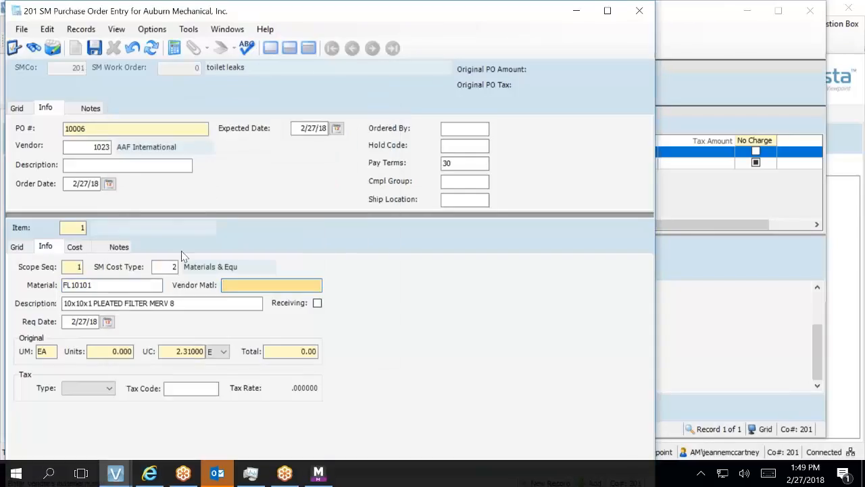
pyautogui.press('Tab')
pyautogui.press('Tab')
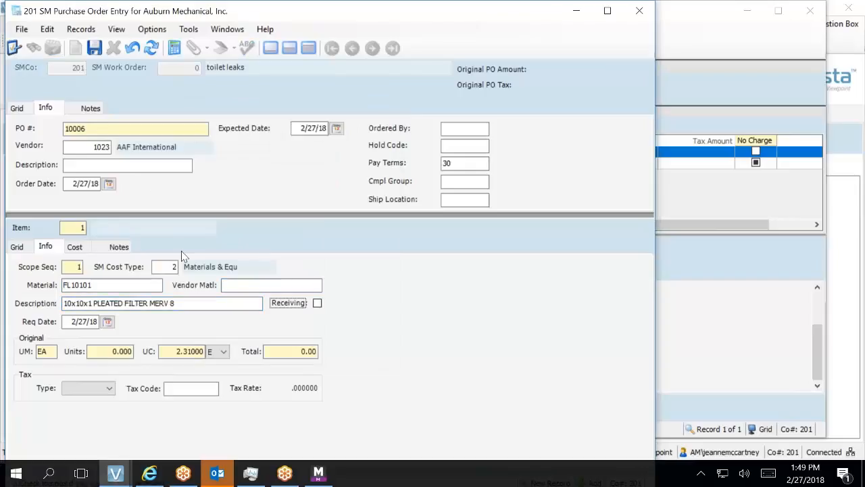
pyautogui.press('Tab')
pyautogui.press('Tab')
pyautogui.press('Tab')
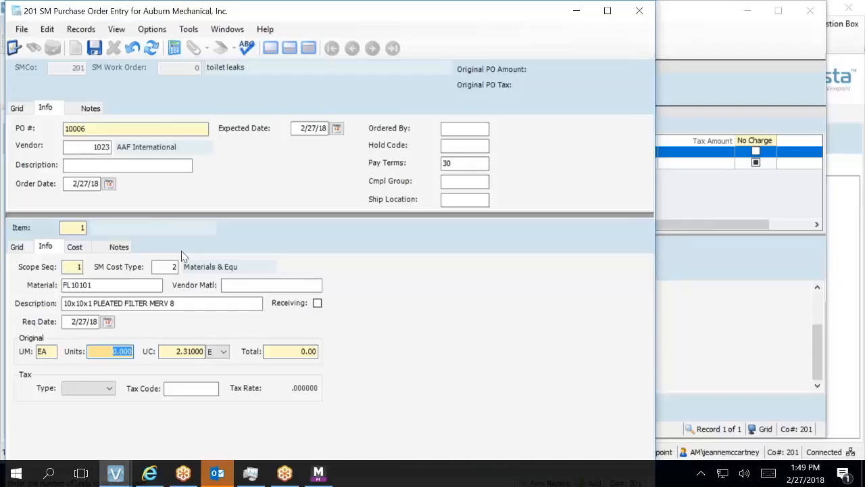
# - Return to the work order, reopen its PREFERRED rate template, set the material markup percent to 0, save and close it
pyautogui.click(800, 345)
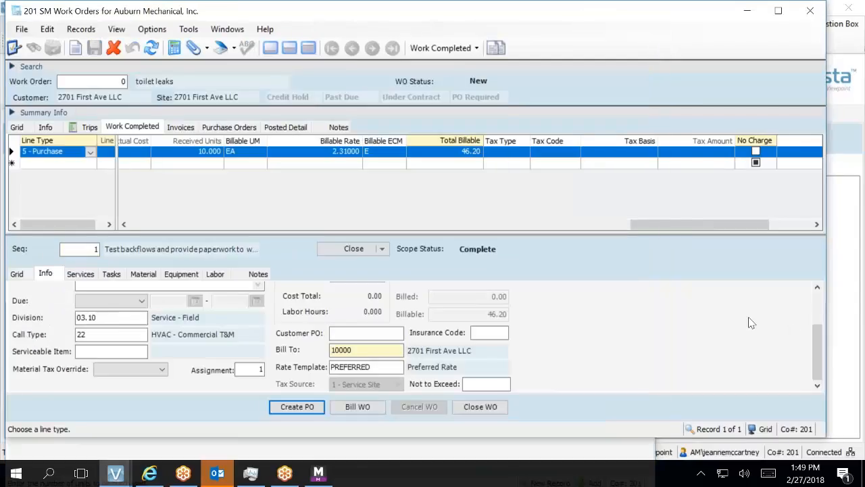
pyautogui.click(358, 366)
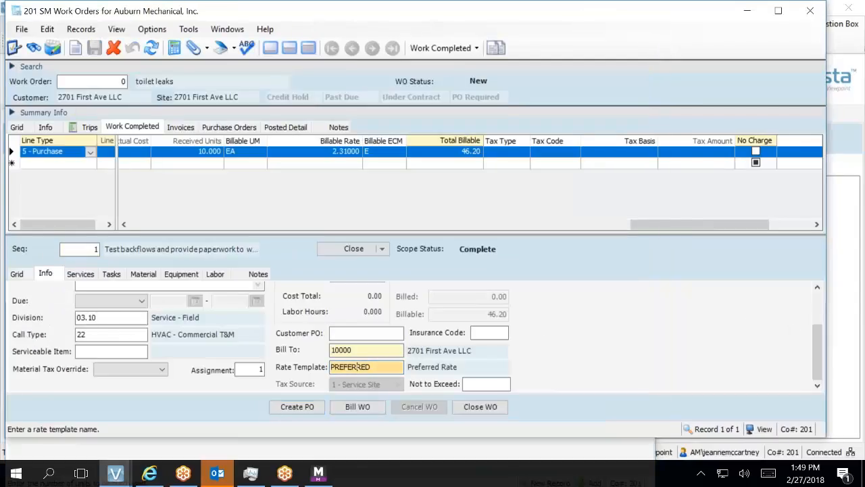
pyautogui.doubleClick(358, 365)
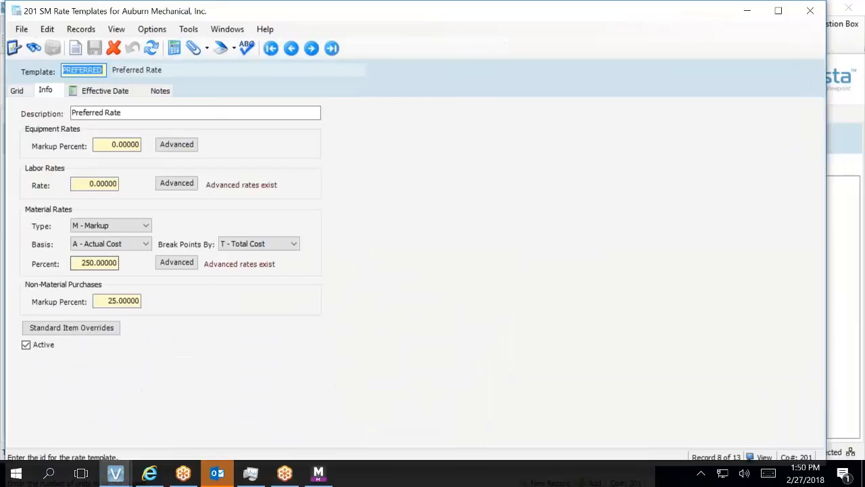
pyautogui.click(85, 263)
pyautogui.write('0')
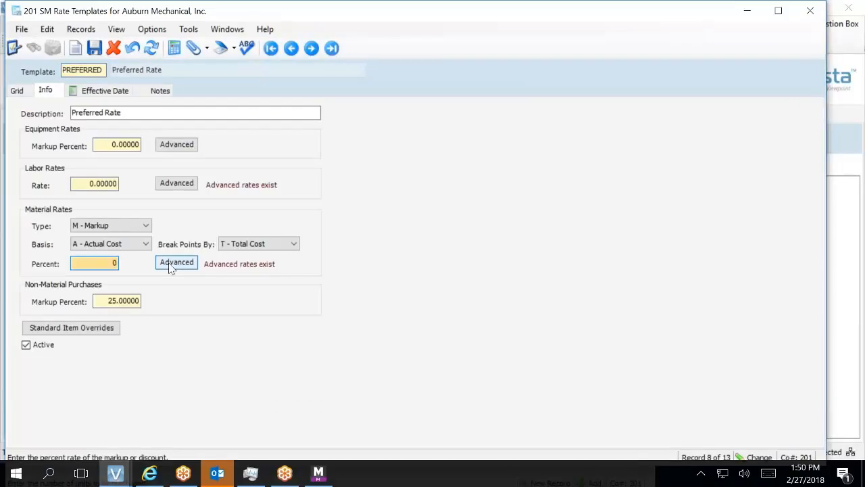
pyautogui.click(94, 48)
pyautogui.click(815, 14)
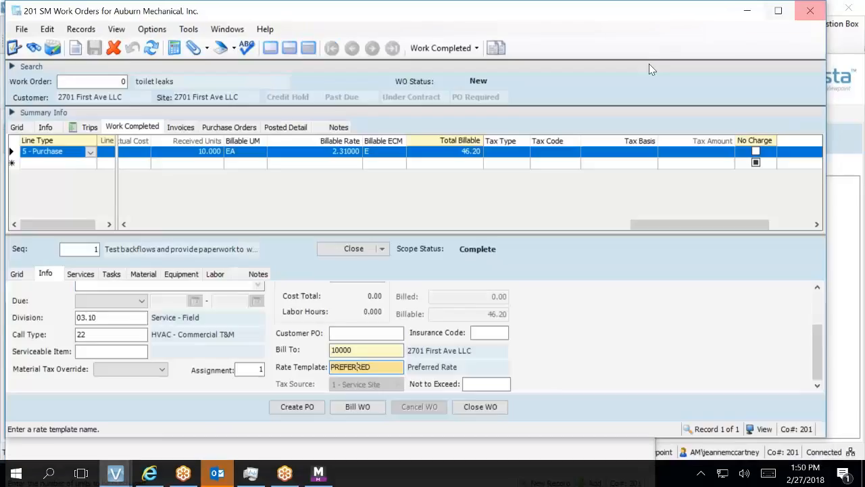
# - Switch back to the open purchase order, set item 1's units to 10 and save it
pyautogui.click(116, 476)
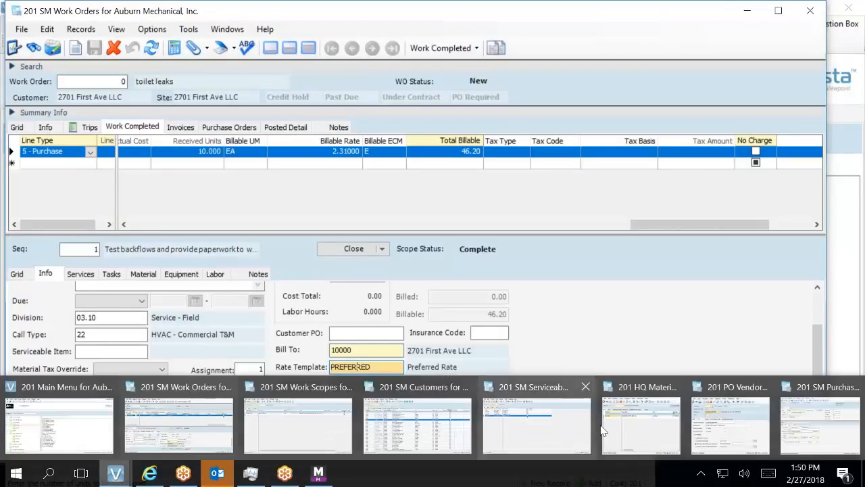
pyautogui.click(820, 425)
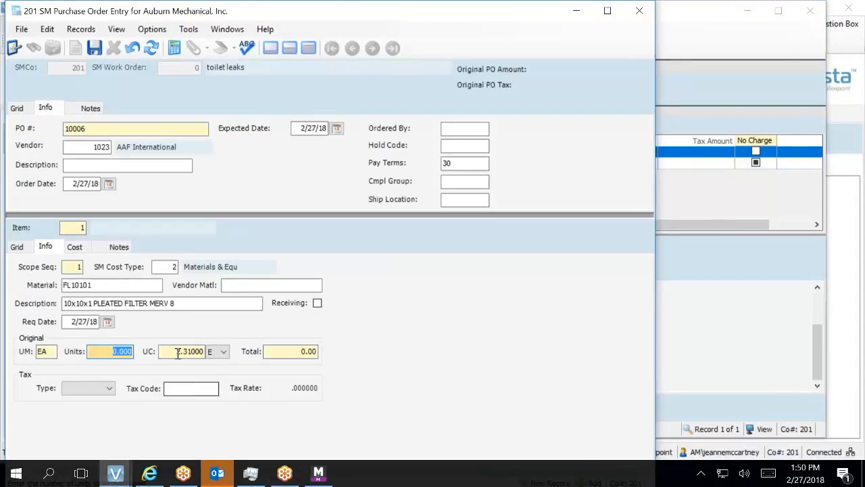
pyautogui.write('10')
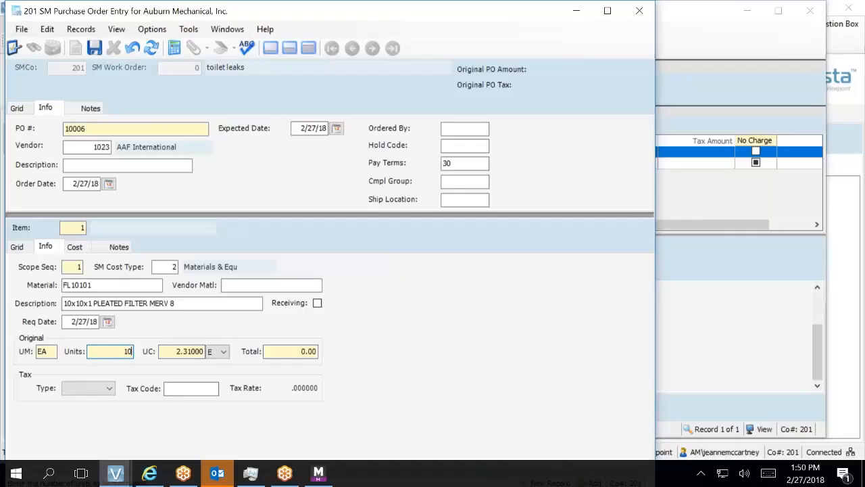
pyautogui.press('Tab')
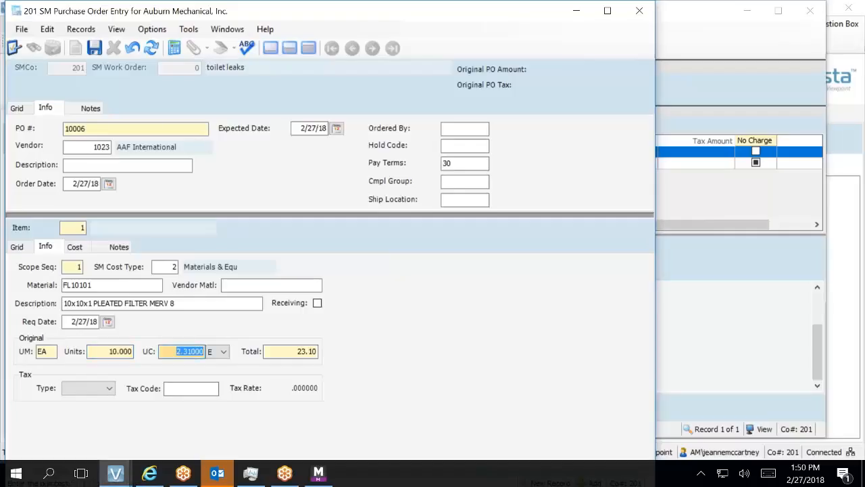
pyautogui.click(95, 48)
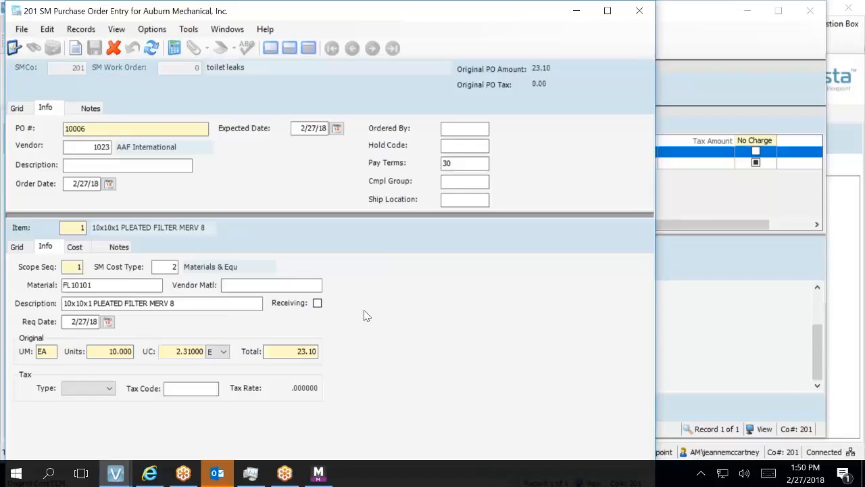
# - Mark the filter item for receiving, save the purchase order and close it
pyautogui.click(317, 302)
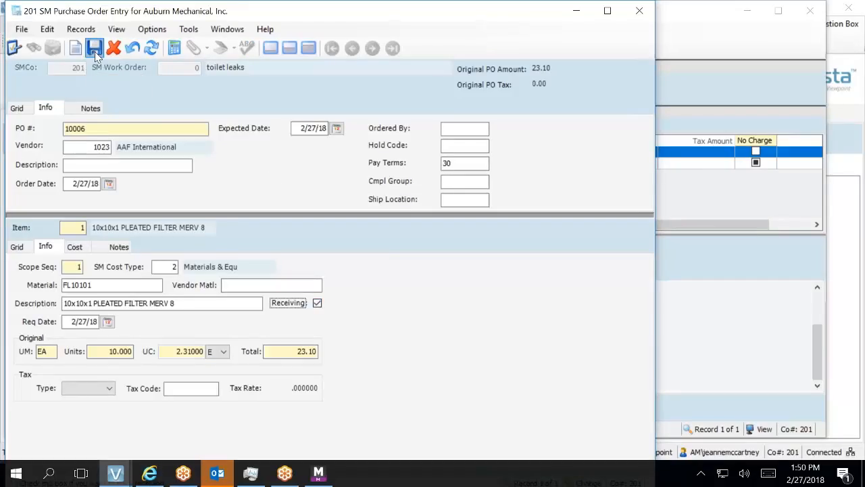
pyautogui.click(94, 49)
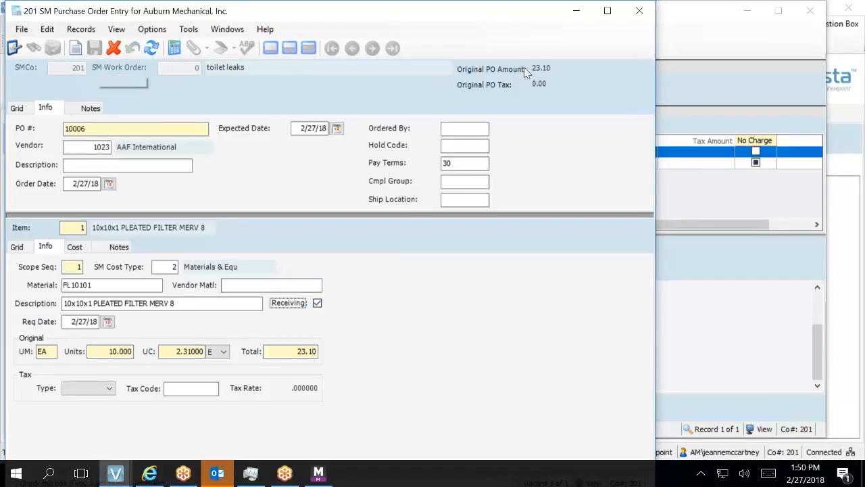
pyautogui.click(639, 11)
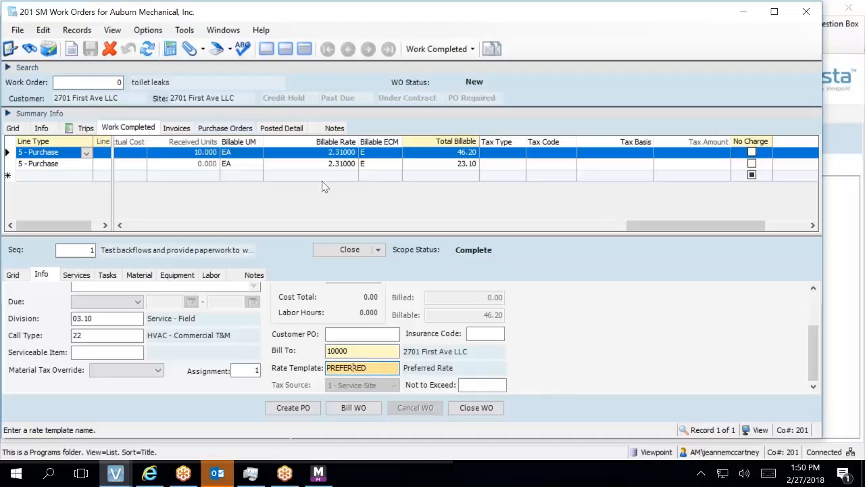
# - Review the columns of both purchase lines in the work order's completed work, through to their total billable amounts
pyautogui.moveTo(710, 227); pyautogui.dragTo(189, 207)
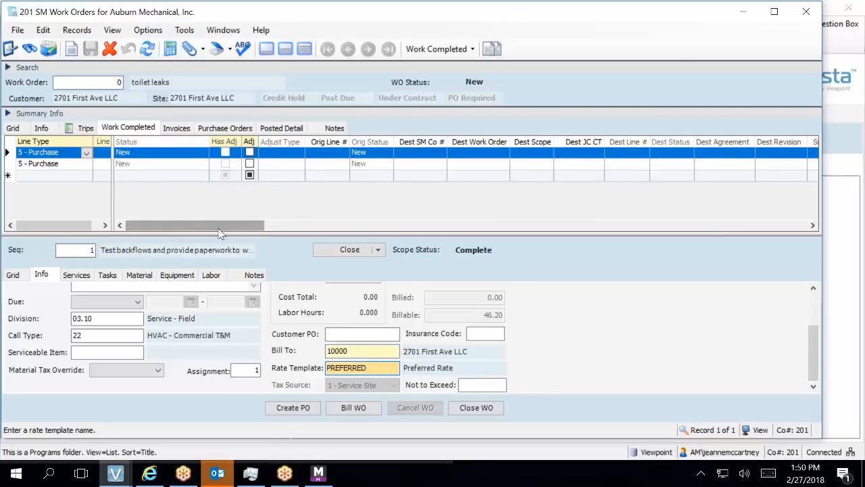
pyautogui.moveTo(219, 234); pyautogui.dragTo(358, 284)
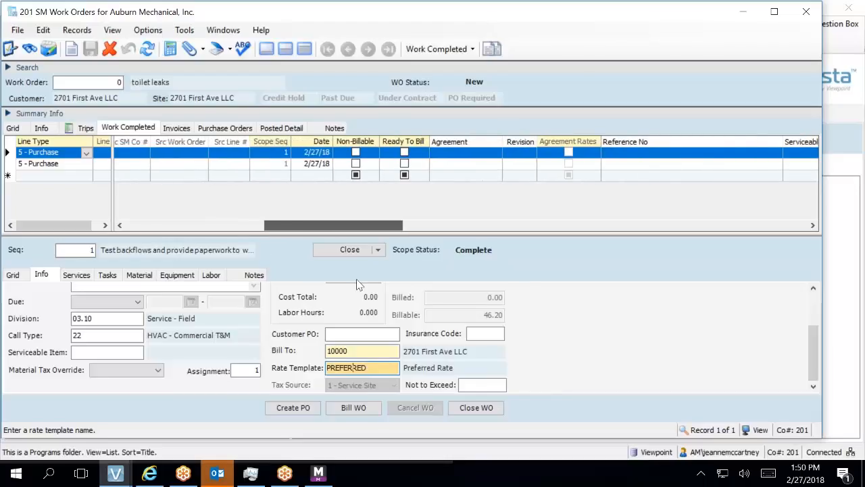
pyautogui.moveTo(358, 284); pyautogui.dragTo(507, 329)
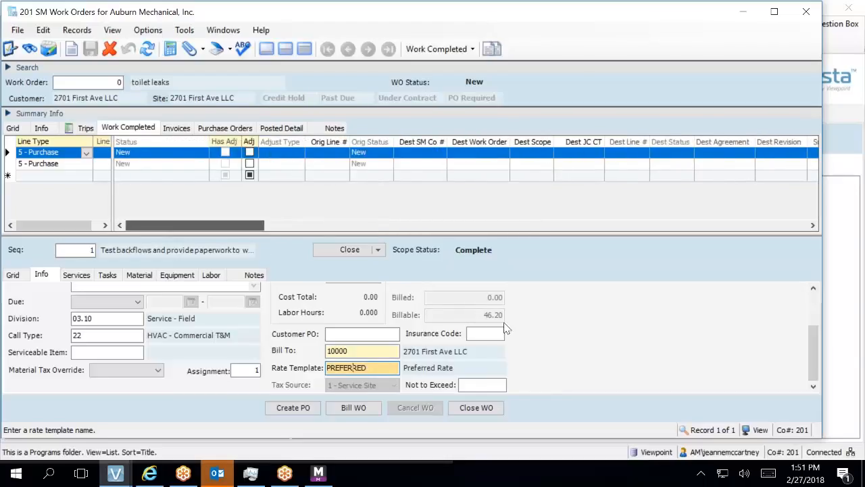
pyautogui.moveTo(261, 231); pyautogui.dragTo(817, 207)
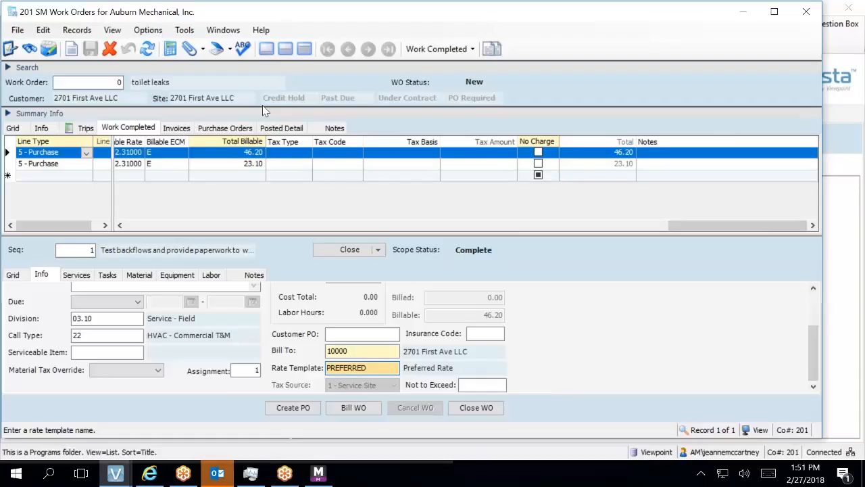
# - Reopen the PREFERRED rate template, review the material rate basis options while keeping A - Actual Cost, and close it
pyautogui.doubleClick(367, 365)
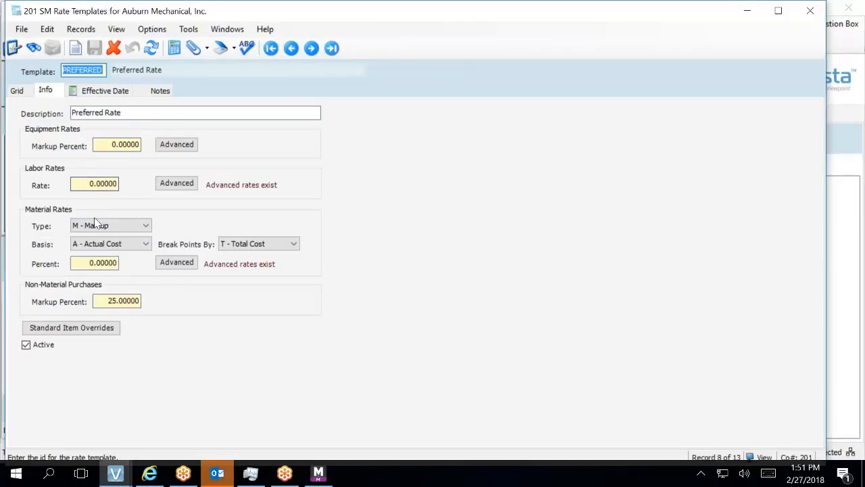
pyautogui.click(106, 263)
pyautogui.click(111, 246)
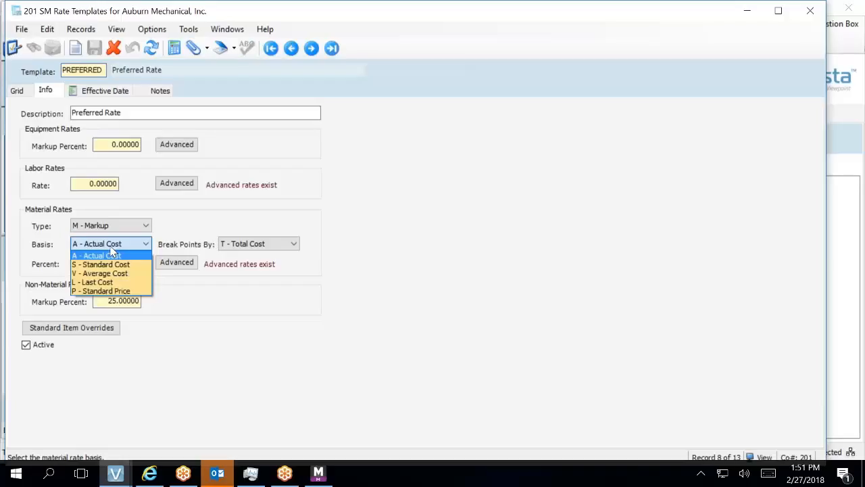
pyautogui.click(112, 254)
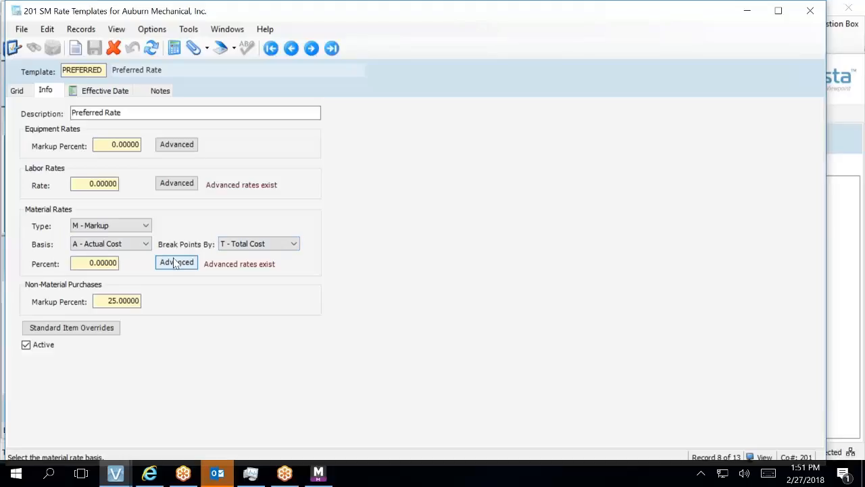
pyautogui.click(148, 245)
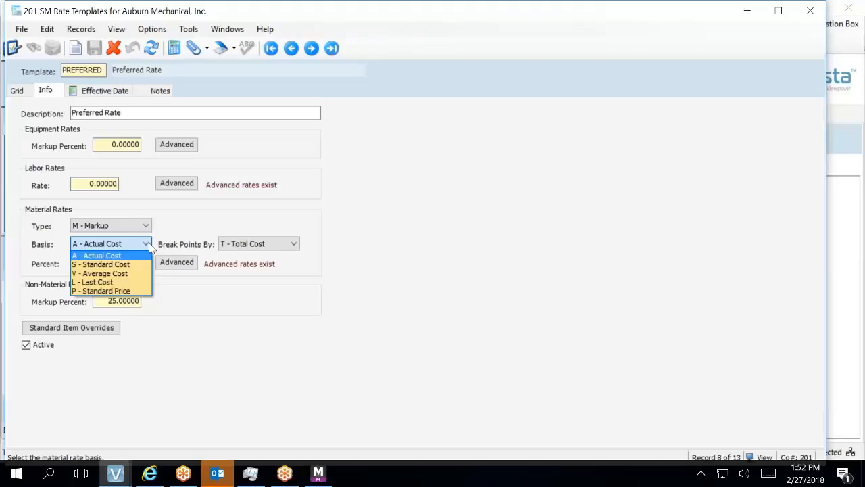
pyautogui.click(142, 258)
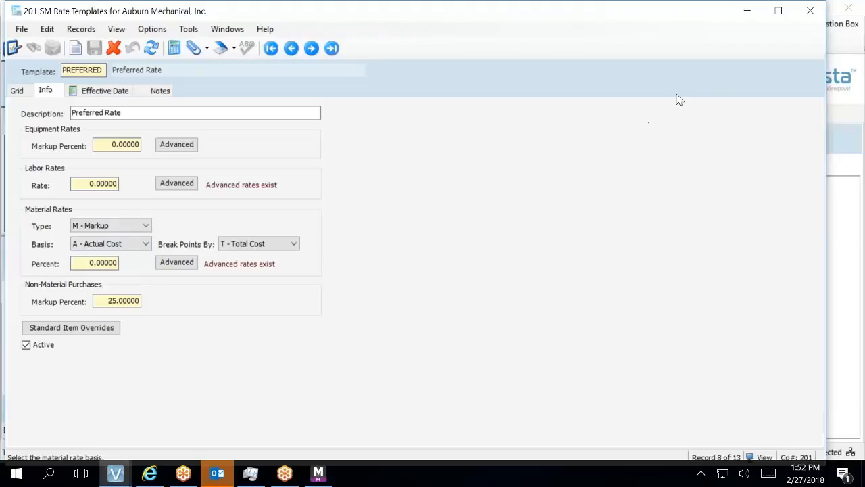
pyautogui.click(808, 19)
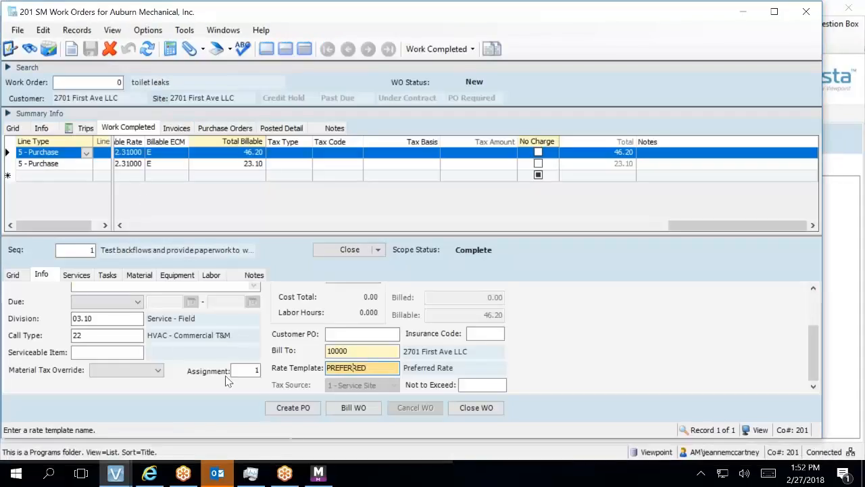
# - Create another purchase order from the work order with AAF International as the vendor and "n" as the description
pyautogui.click(287, 410)
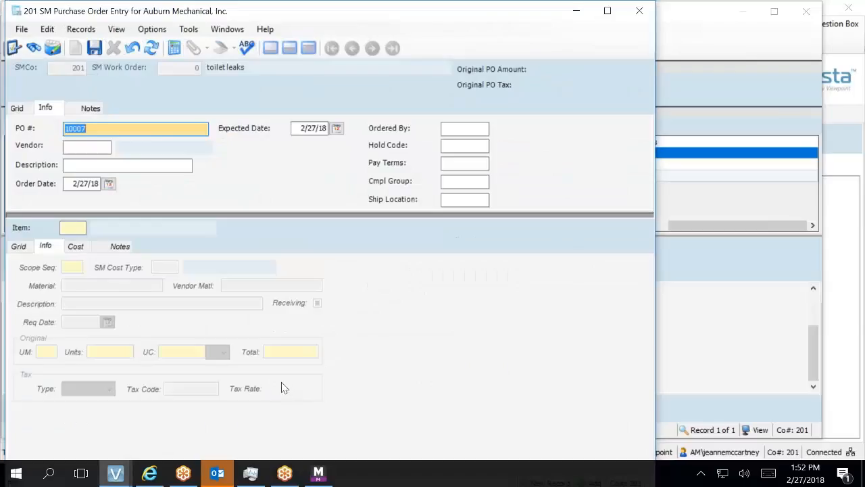
pyautogui.press('Tab')
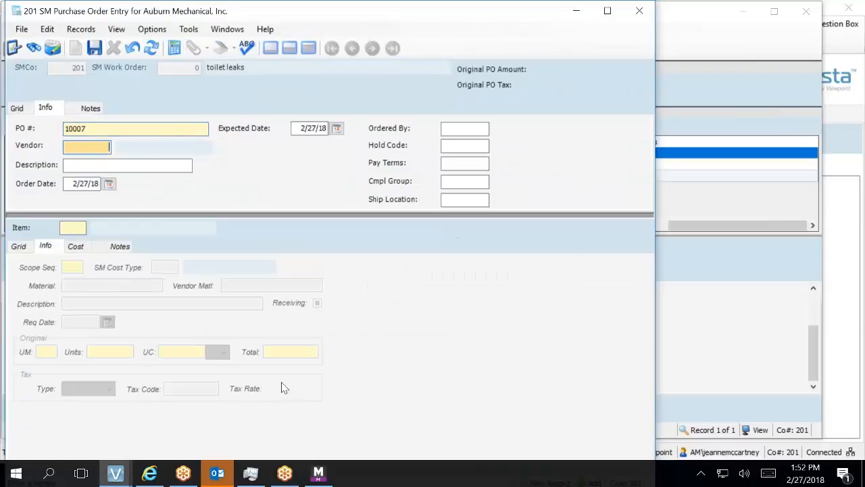
pyautogui.write('1023')
pyautogui.press('Tab')
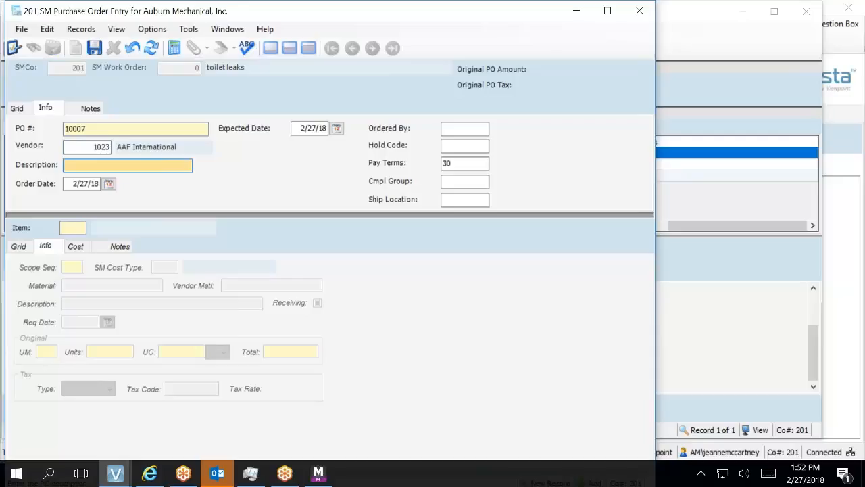
pyautogui.write('n')
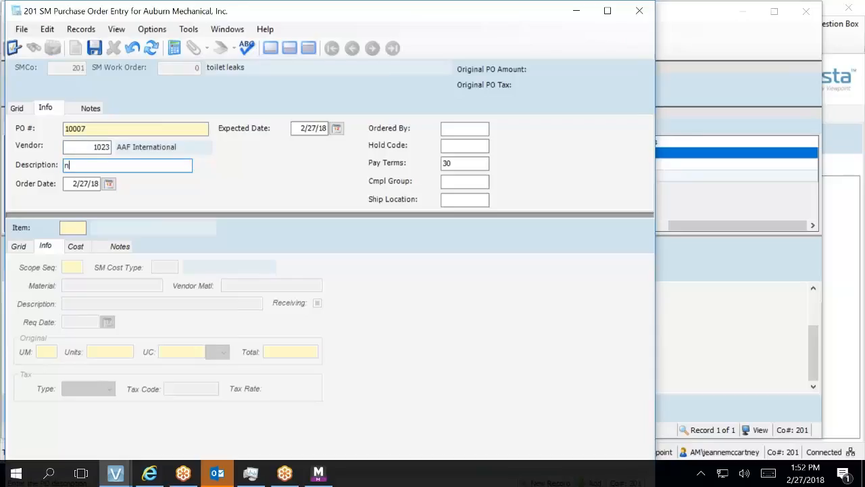
# - Add item 1 to the new purchase order with scope sequence 1 and SM cost type 2
pyautogui.click(73, 227)
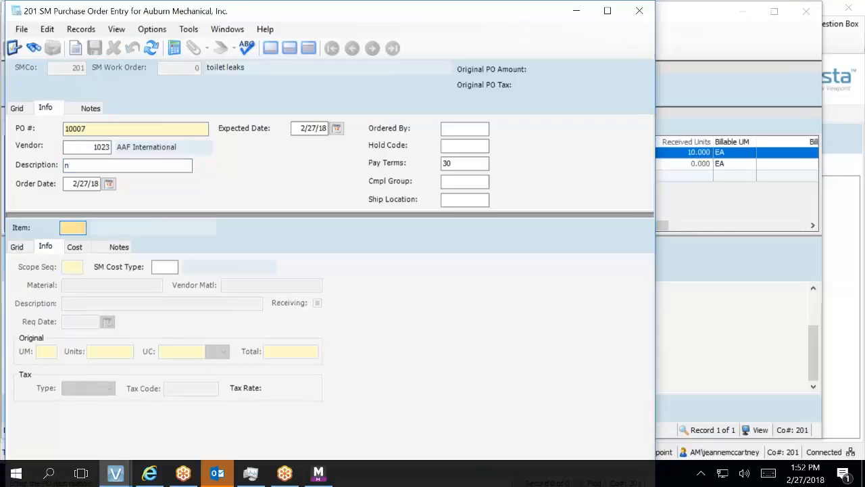
pyautogui.press('Return')
pyautogui.press('Return')
pyautogui.write('+')
pyautogui.press('Return')
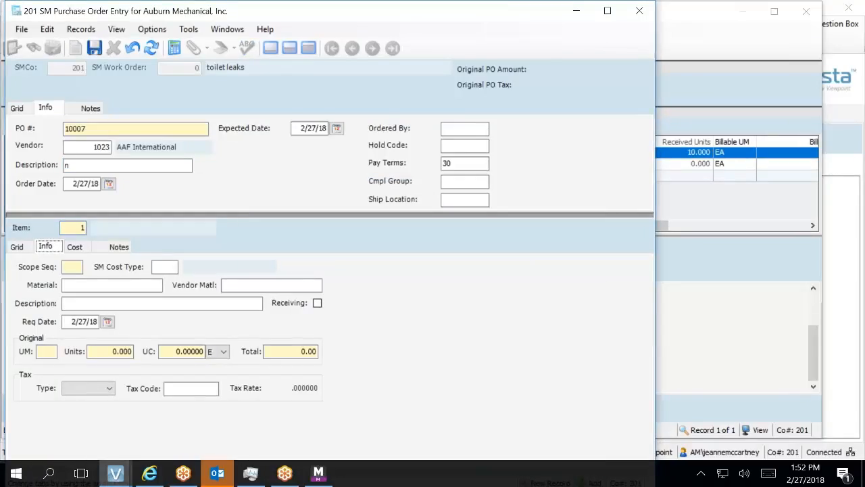
pyautogui.click(77, 269)
pyautogui.write('1')
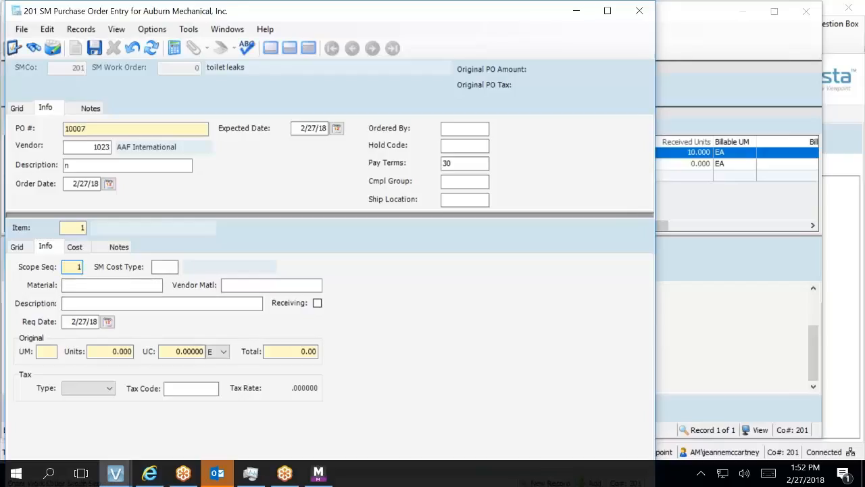
pyautogui.click(164, 267)
pyautogui.write('2')
# - Look up materials in the SM category and choose filter FL10101 for the item
pyautogui.click(103, 285)
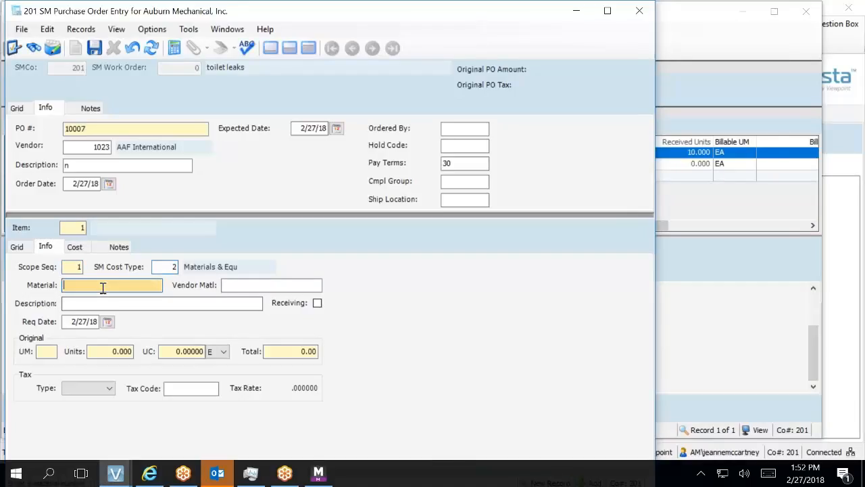
pyautogui.press('F4')
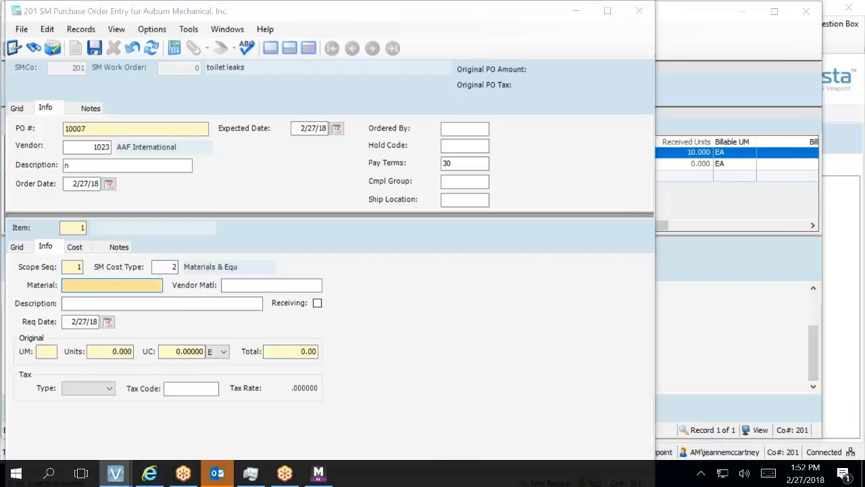
pyautogui.click(226, 145)
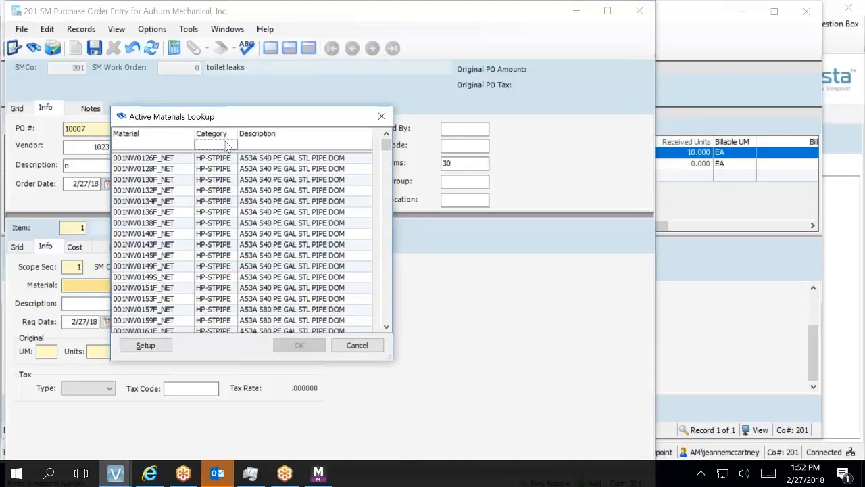
pyautogui.write('SM')
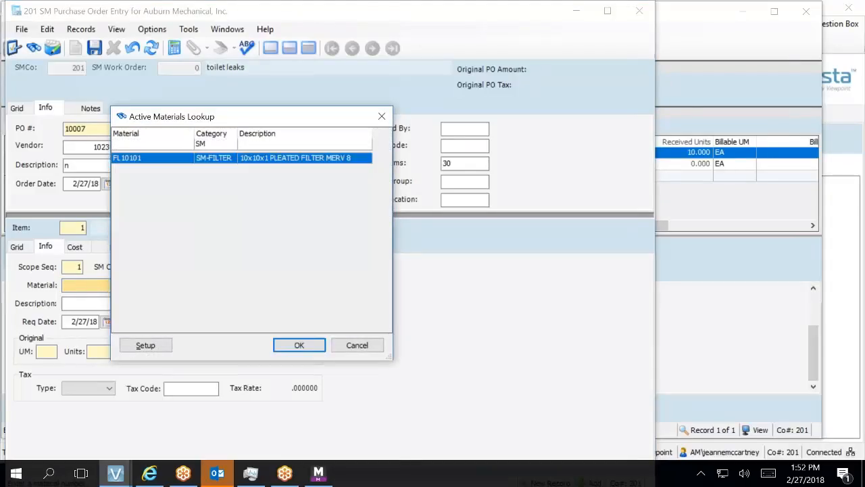
pyautogui.press('Return')
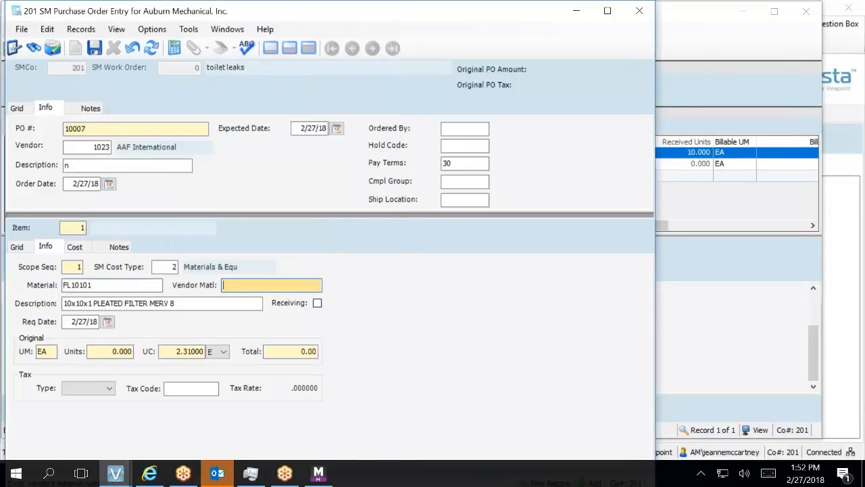
# - Set the filter item's units to 1 and its unit cost to 500
pyautogui.press('Tab')
pyautogui.press('Tab')
pyautogui.press('Tab')
pyautogui.press('Tab')
pyautogui.press('Tab')
pyautogui.write('1')
pyautogui.press('Tab')
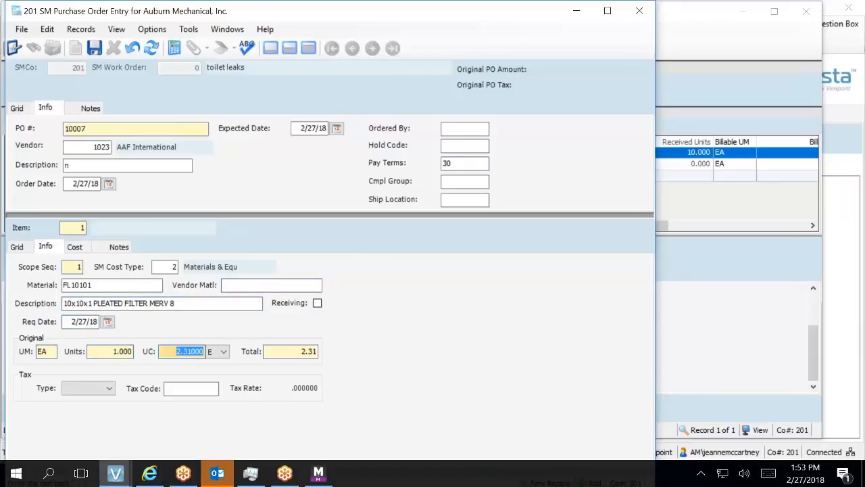
pyautogui.write('250.00')
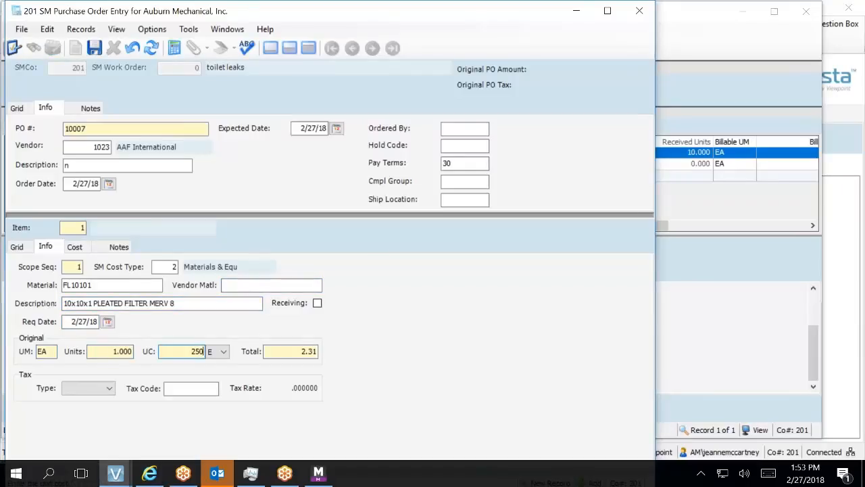
pyautogui.press('BackSpace')
pyautogui.press('BackSpace')
pyautogui.press('BackSpace')
pyautogui.press('BackSpace')
pyautogui.press('BackSpace')
pyautogui.press('BackSpace')
pyautogui.write('500')
pyautogui.press('Tab')
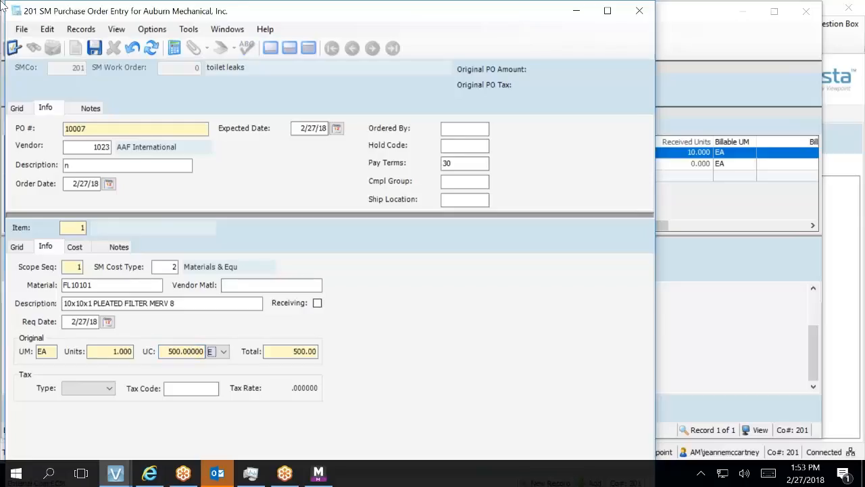
# - Flag the filter item for receiving, change the purchase order's description to "test", then save and close the order
pyautogui.click(318, 303)
pyautogui.click(95, 48)
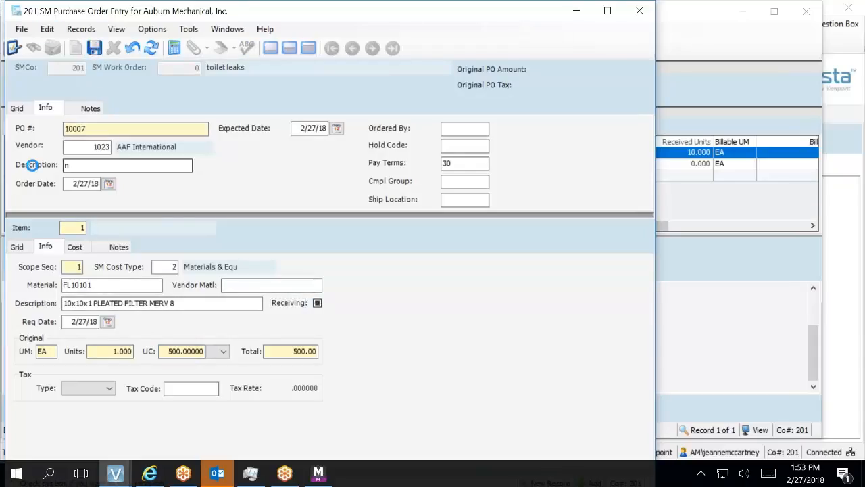
pyautogui.write('test')
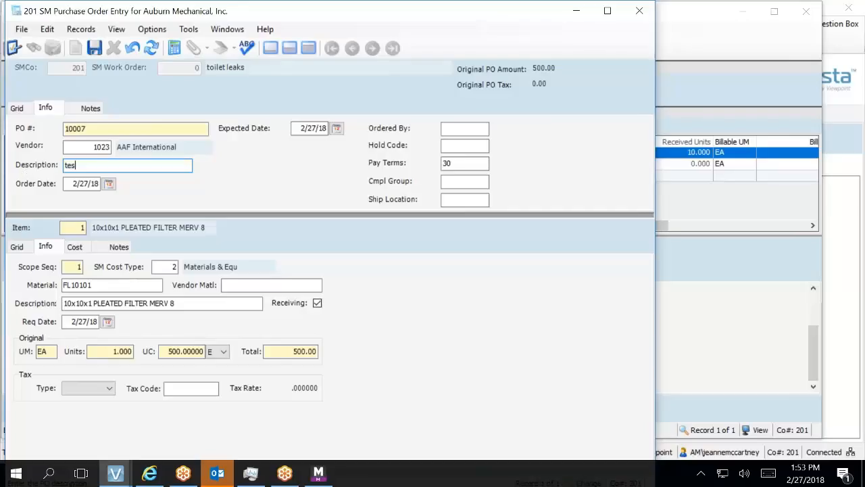
pyautogui.click(95, 47)
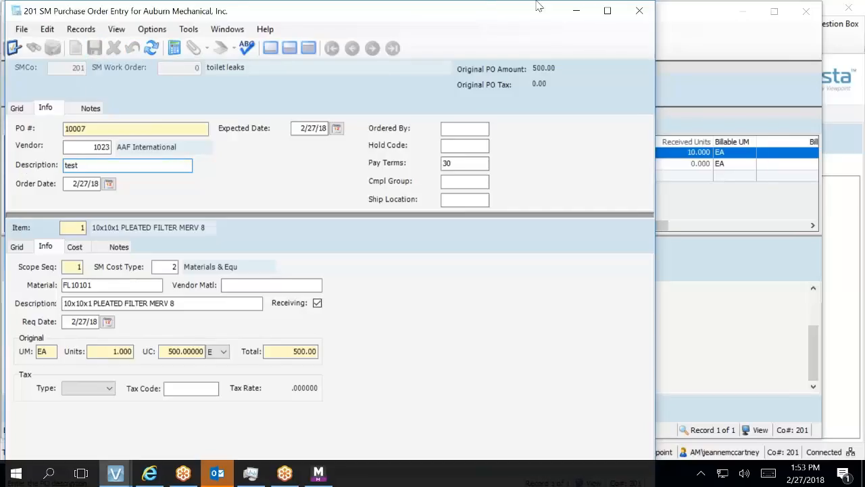
pyautogui.click(641, 12)
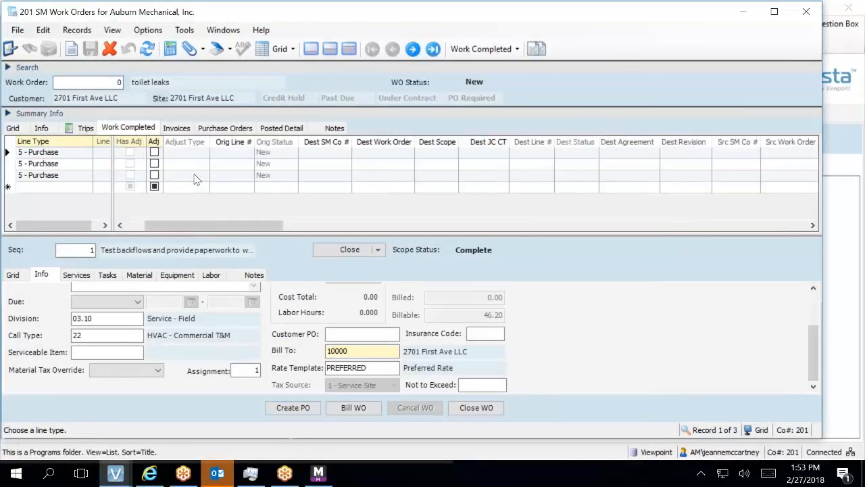
# - Check the projected cost, billable rate and total billable of the third purchase line on the work order
pyautogui.click(59, 177)
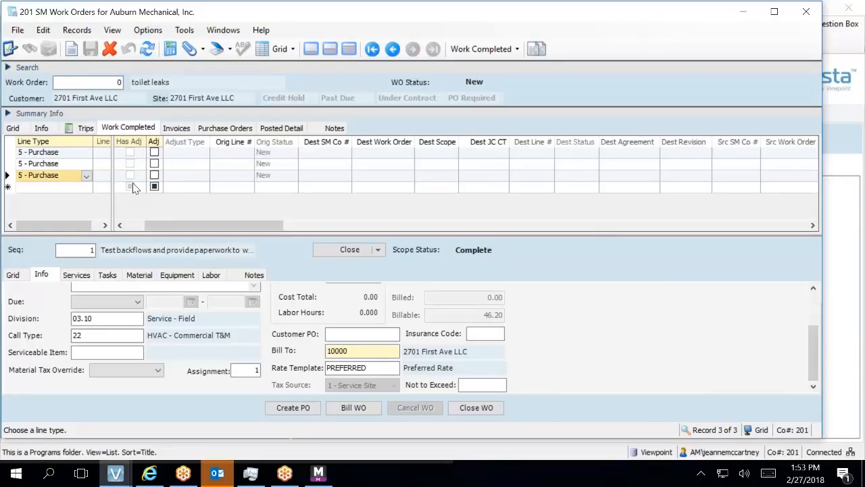
pyautogui.moveTo(161, 228); pyautogui.dragTo(541, 285)
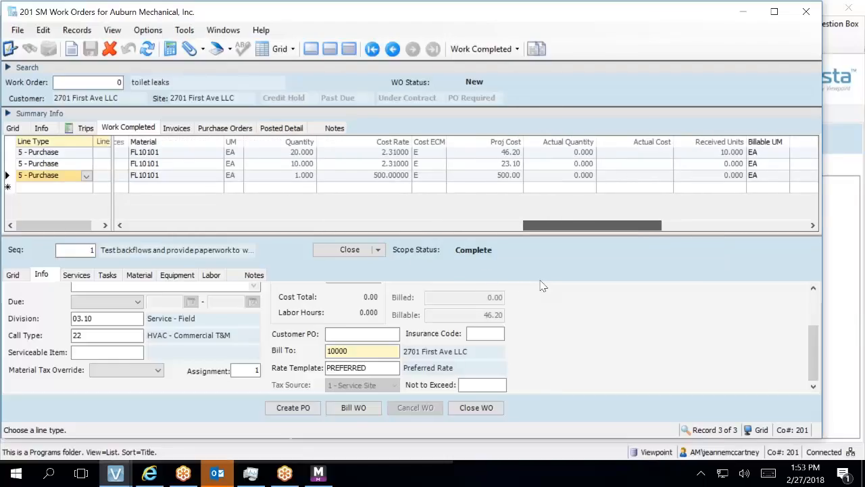
pyautogui.moveTo(540, 285); pyautogui.dragTo(642, 304)
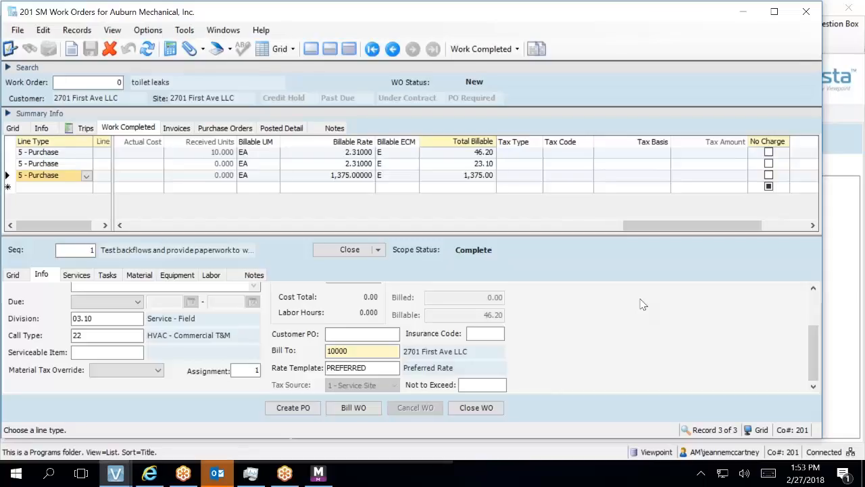
# - Open the work order's PREFERRED rate template and review its advanced material rate break points
pyautogui.click(369, 367)
pyautogui.click(369, 367)
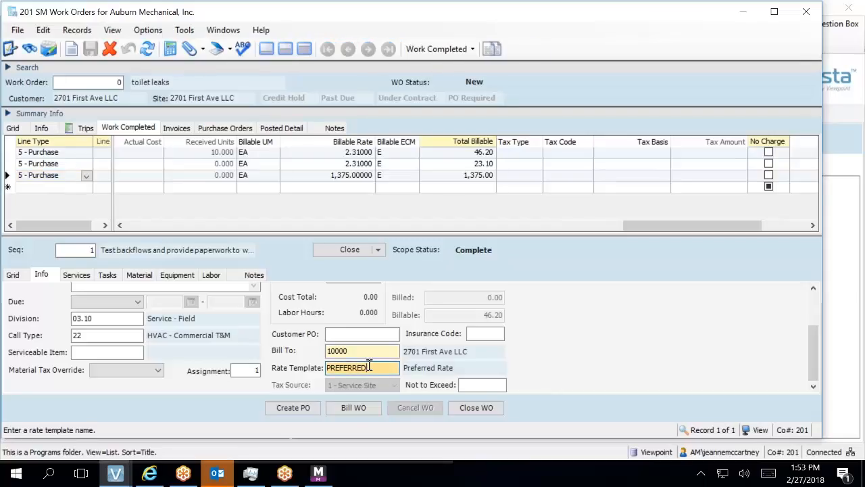
pyautogui.press('F5')
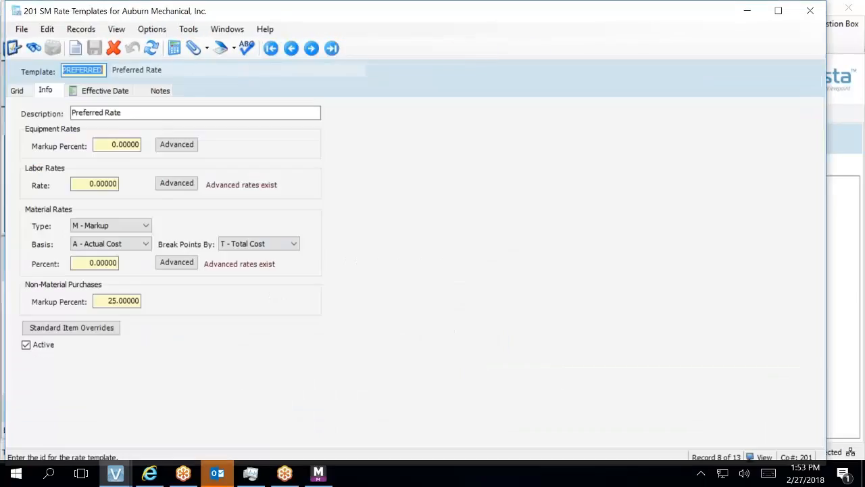
pyautogui.click(189, 263)
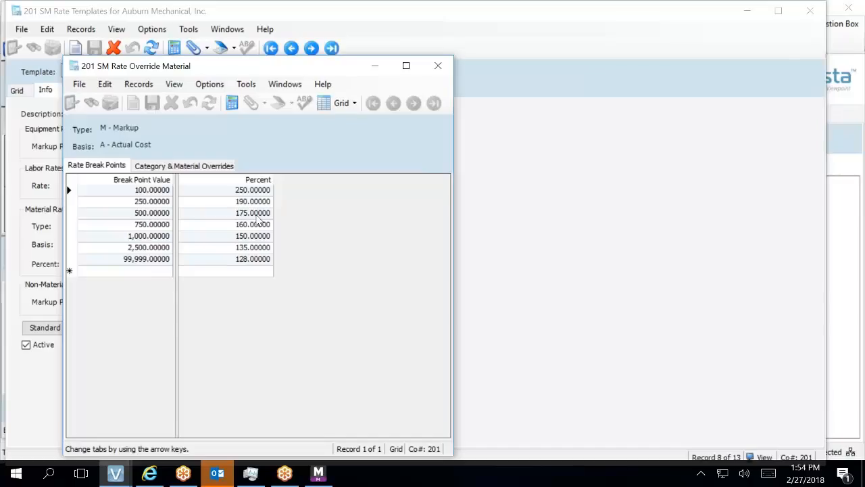
pyautogui.click(231, 104)
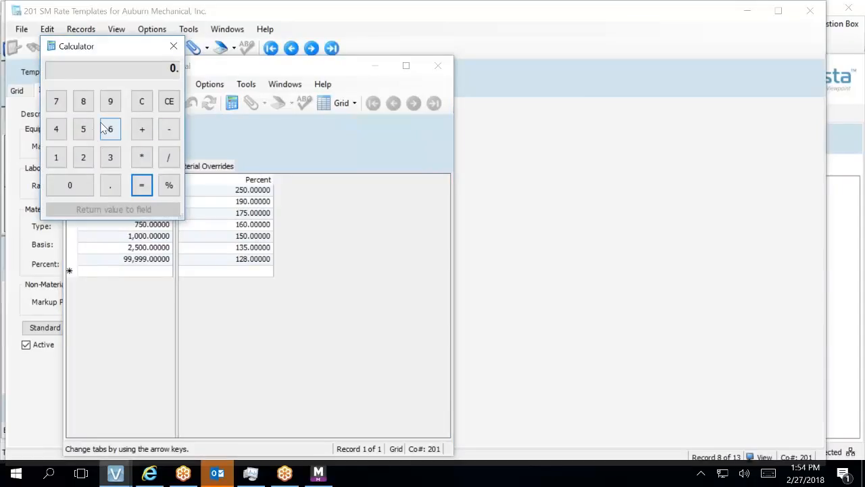
pyautogui.click(83, 131)
pyautogui.click(86, 186)
pyautogui.click(87, 185)
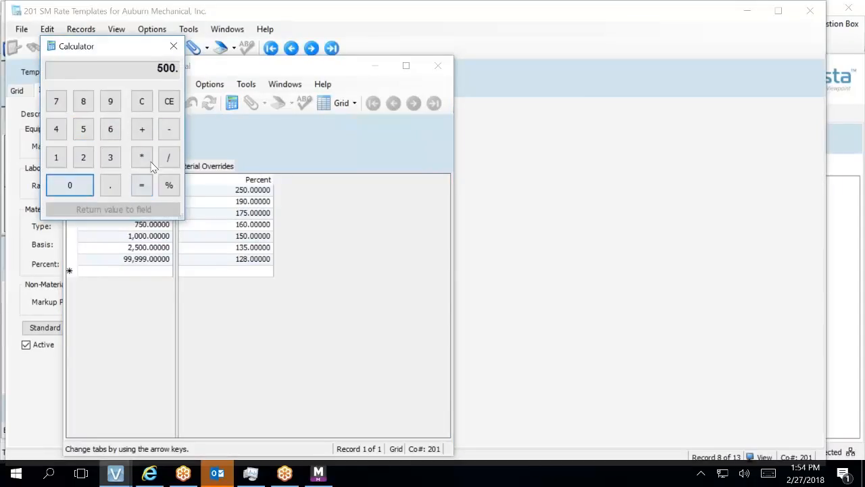
pyautogui.click(169, 45)
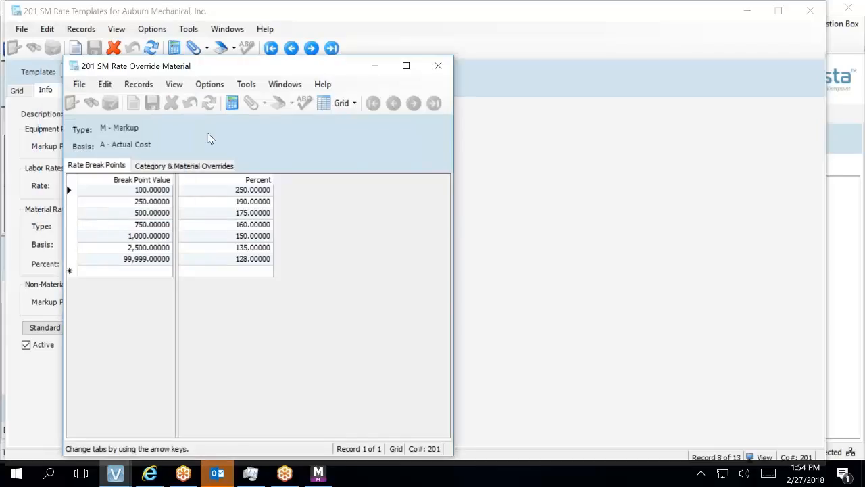
# - Close the material rate overrides and return to the work order to compare the third purchase line's projected cost with its total billable
pyautogui.click(437, 63)
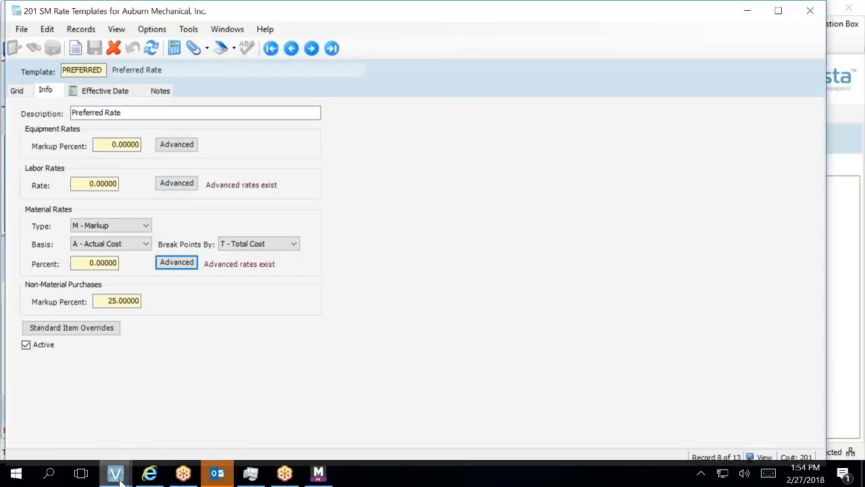
pyautogui.moveTo(119, 480)
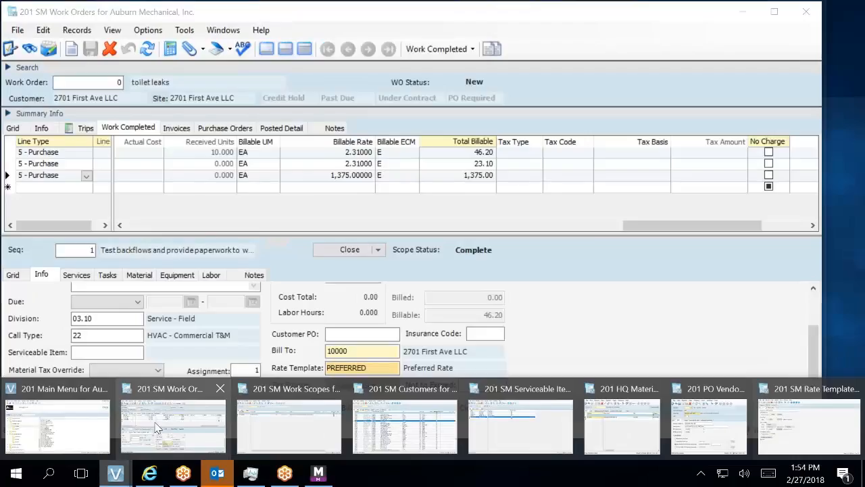
pyautogui.click(162, 427)
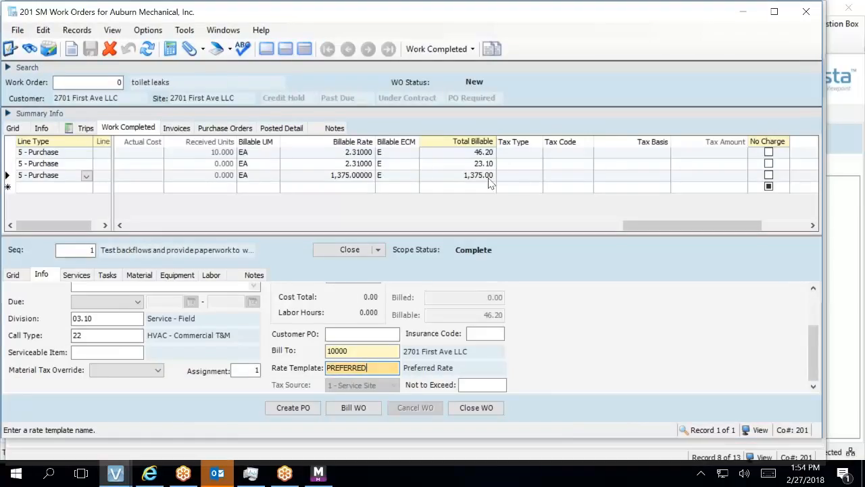
pyautogui.click(489, 177)
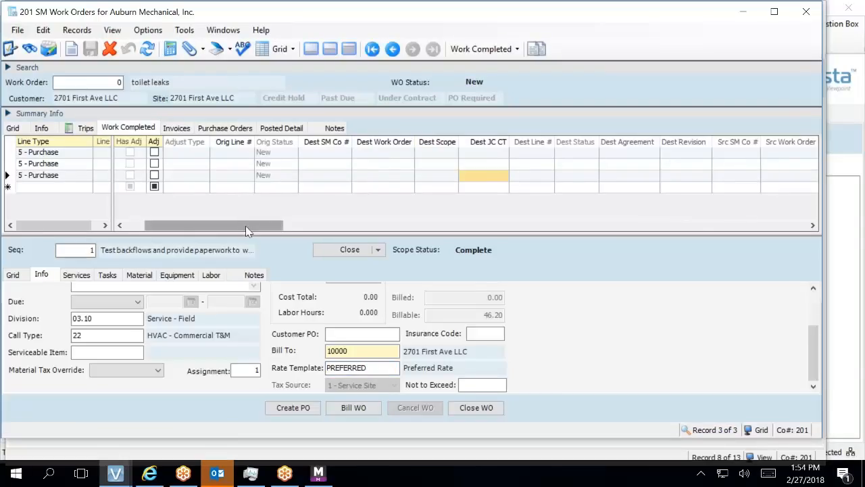
pyautogui.moveTo(250, 223); pyautogui.dragTo(689, 241)
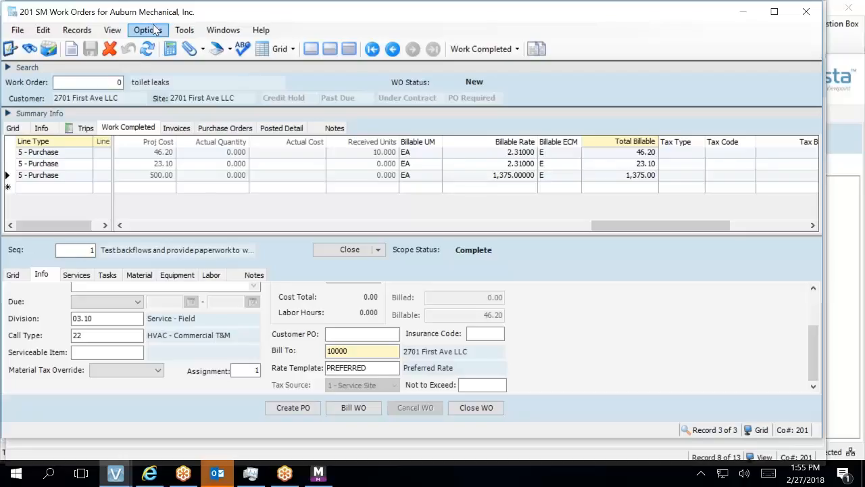
# - Calculate 500 times 1.75 with the built-in calculator, then close it
pyautogui.click(171, 49)
pyautogui.click(101, 146)
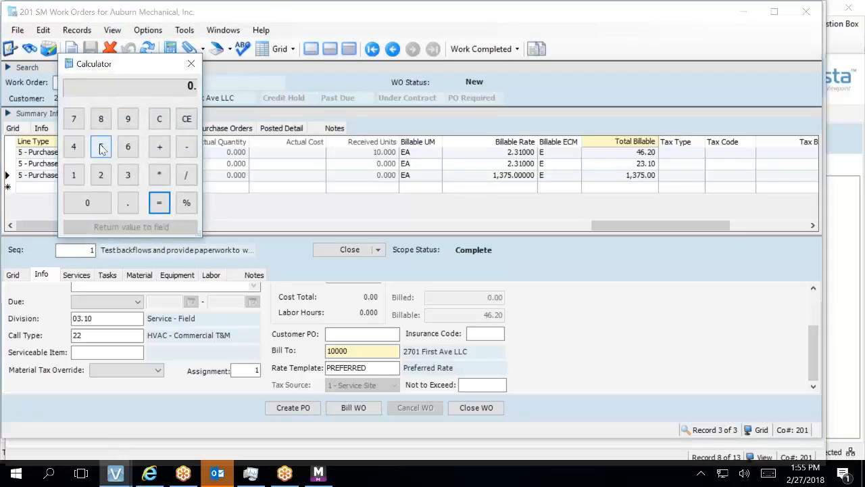
pyautogui.click(93, 204)
pyautogui.click(92, 205)
pyautogui.click(159, 174)
pyautogui.click(73, 175)
pyautogui.click(128, 202)
pyautogui.click(73, 119)
pyautogui.click(101, 146)
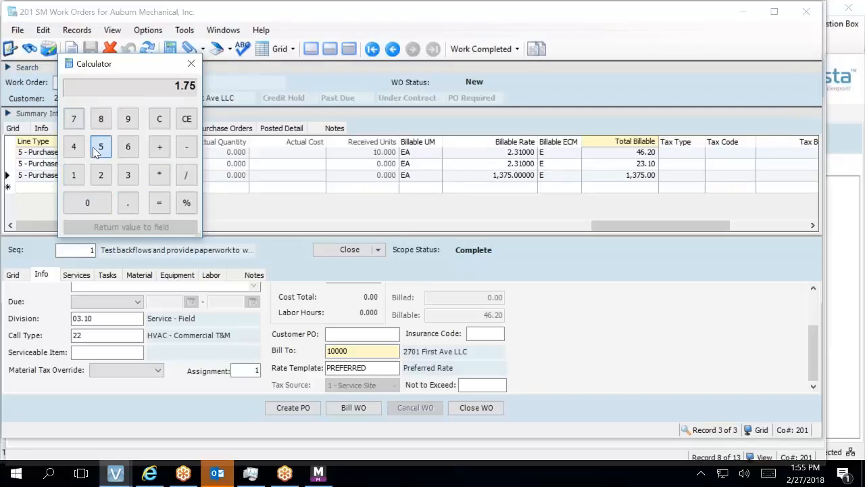
pyautogui.click(160, 203)
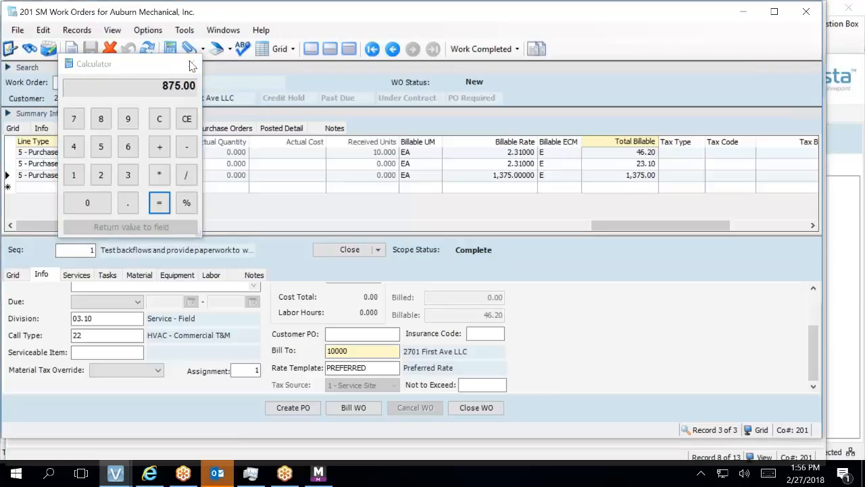
pyautogui.click(190, 65)
# - In the PREFERRED rate template's advanced material rates, set the markup percent for the 500 break point to 75
pyautogui.click(366, 368)
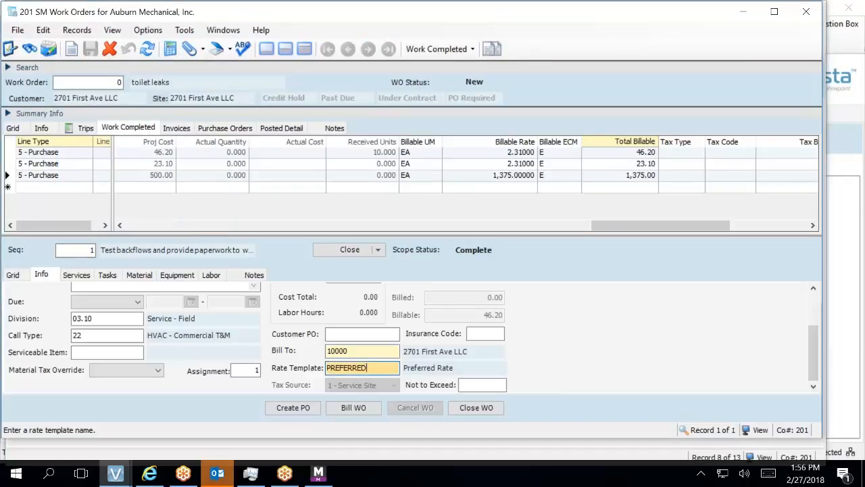
pyautogui.doubleClick(366, 367)
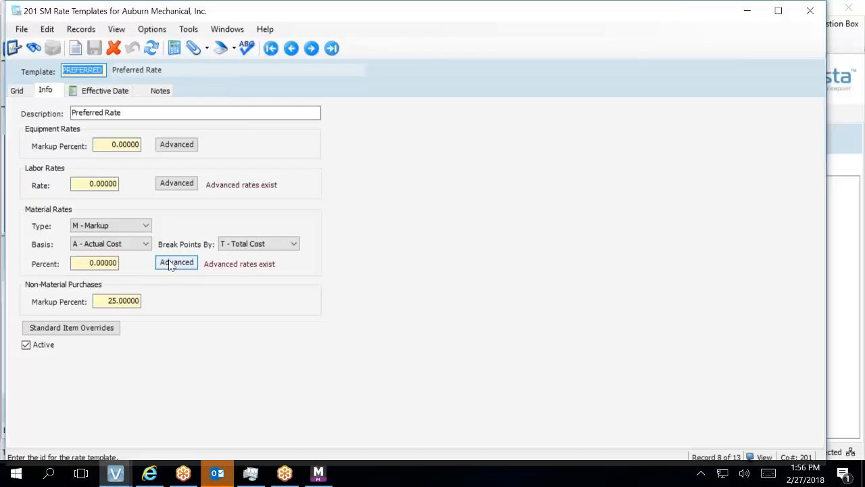
pyautogui.click(176, 262)
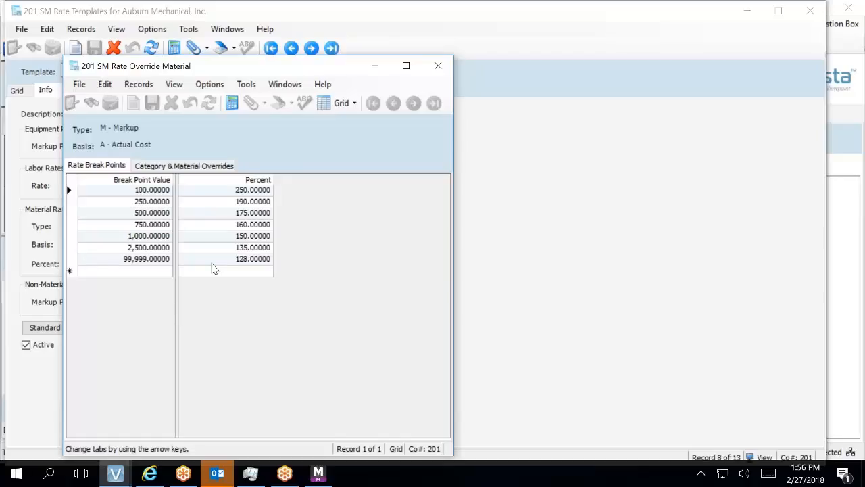
pyautogui.click(219, 215)
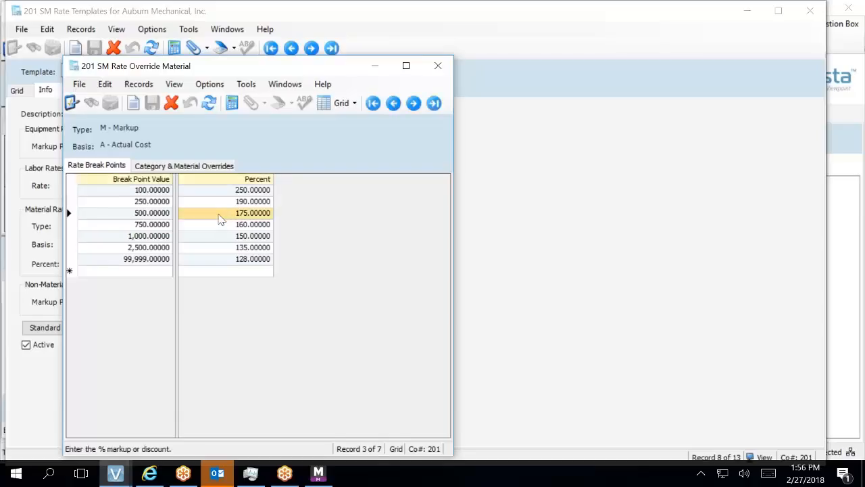
pyautogui.write('.75')
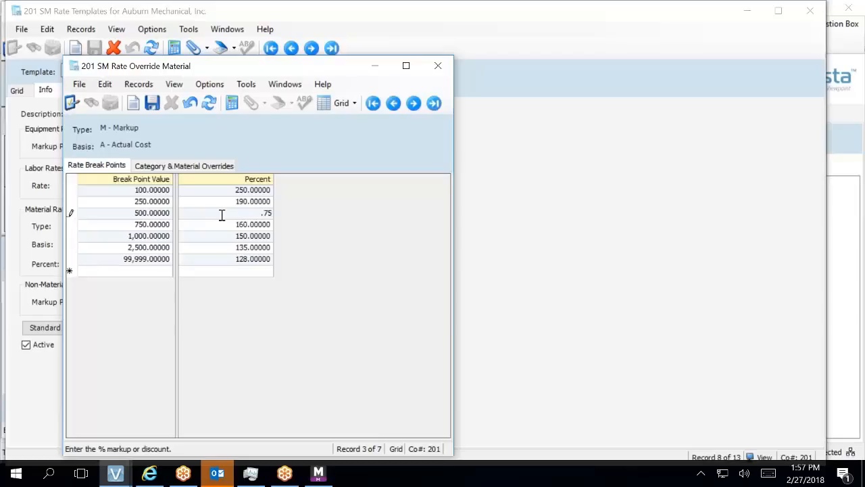
pyautogui.press('BackSpace')
pyautogui.press('BackSpace')
pyautogui.press('BackSpace')
pyautogui.write('.75')
pyautogui.press('BackSpace')
pyautogui.press('BackSpace')
pyautogui.press('BackSpace')
pyautogui.write('75')
pyautogui.press('Return')
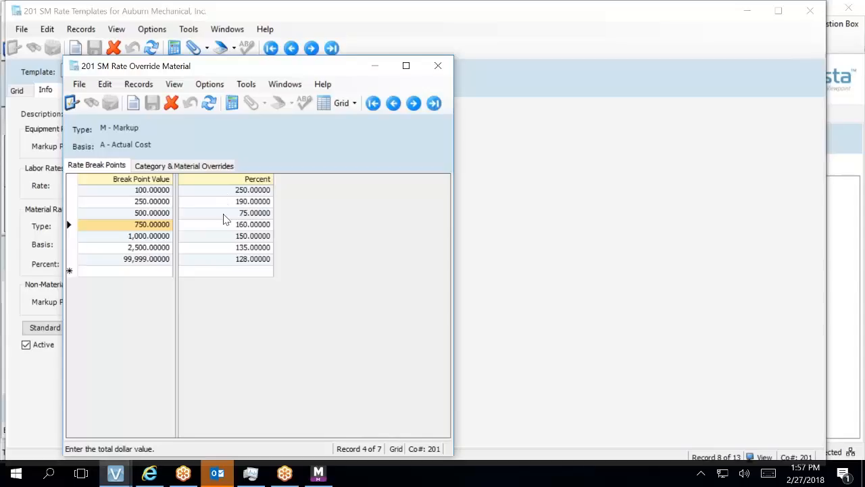
# - Set the markup percent to 150 for the 100 break point and to 90 for the 250 break point
pyautogui.click(225, 195)
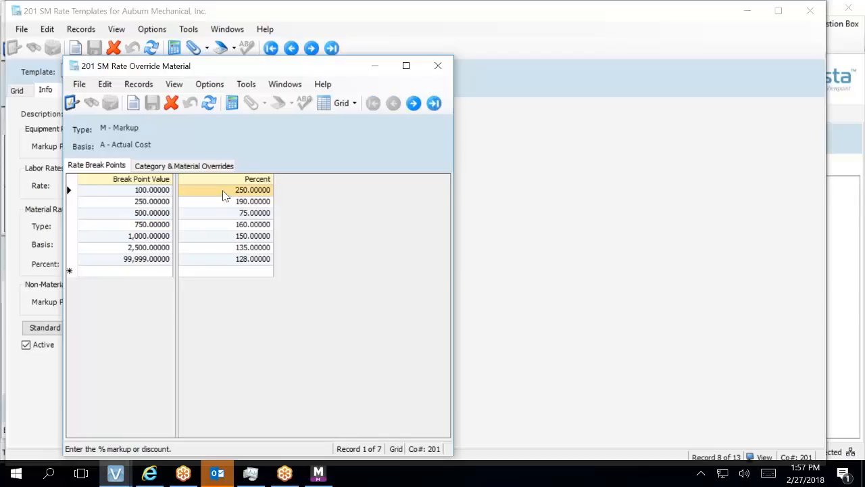
pyautogui.click(226, 194)
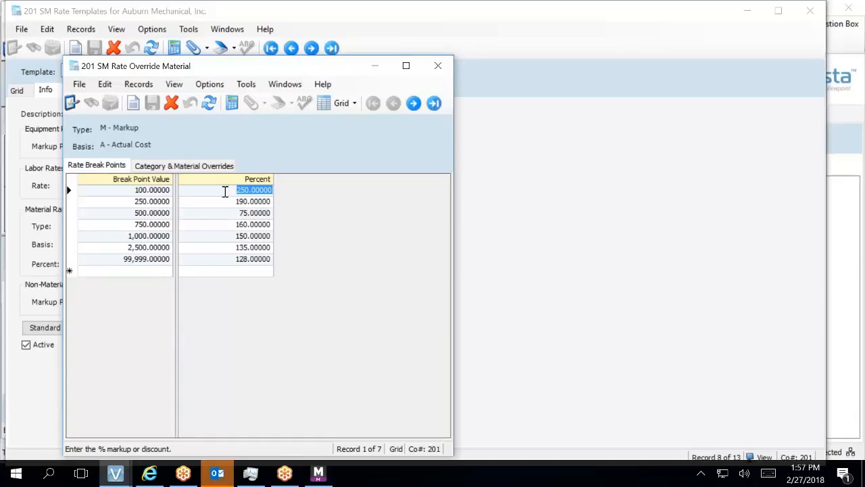
pyautogui.write('150')
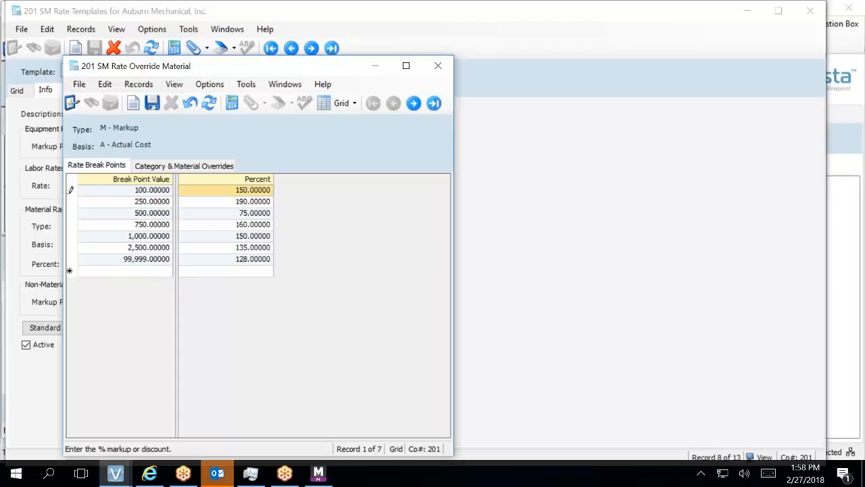
pyautogui.press('Return')
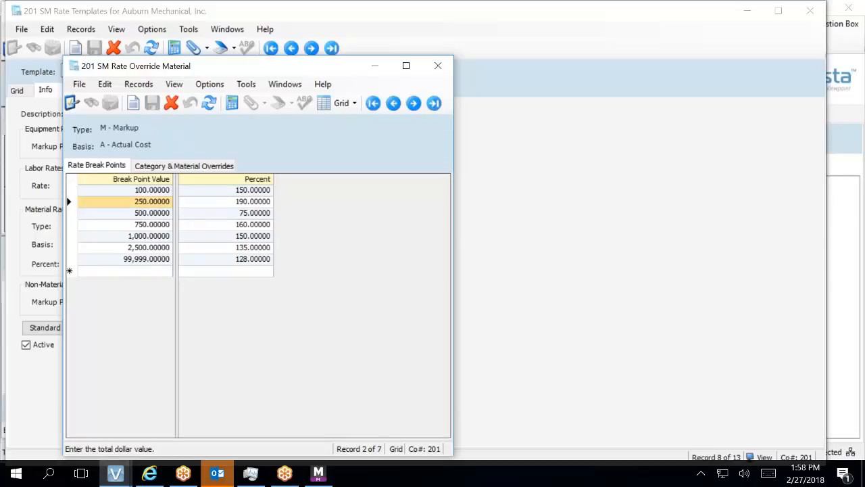
pyautogui.press('Return')
pyautogui.write('90')
pyautogui.press('Return')
# - Set the markup percent to 60 for the 750 break point and to 50 for the 1,000 break point
pyautogui.press('Return')
pyautogui.press('Return')
pyautogui.press('Return')
pyautogui.write('9')
pyautogui.press('BackSpace')
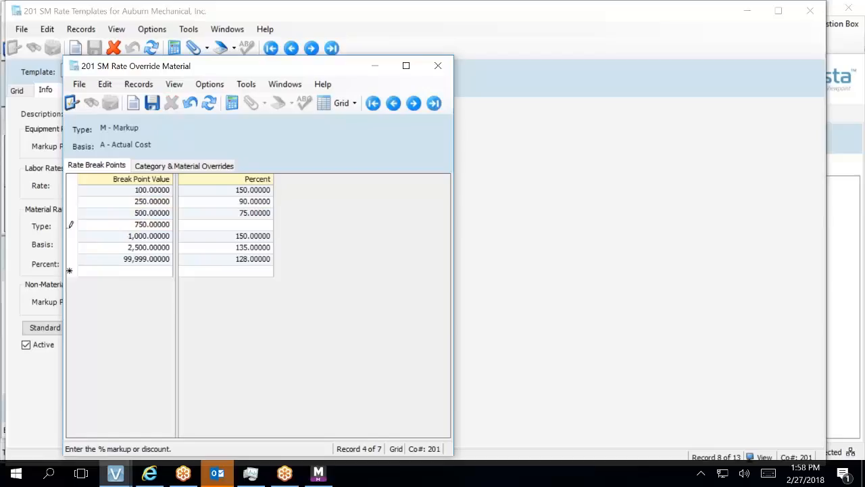
pyautogui.write('60')
pyautogui.press('Return')
pyautogui.press('Return')
pyautogui.write('50')
pyautogui.press('Return')
# - Set the markup percent to 35 for the 2,500 break point and 28 for 99,999, then close the material rate overrides
pyautogui.press('Return')
pyautogui.write('35')
pyautogui.press('Return')
pyautogui.press('Return')
pyautogui.write('28')
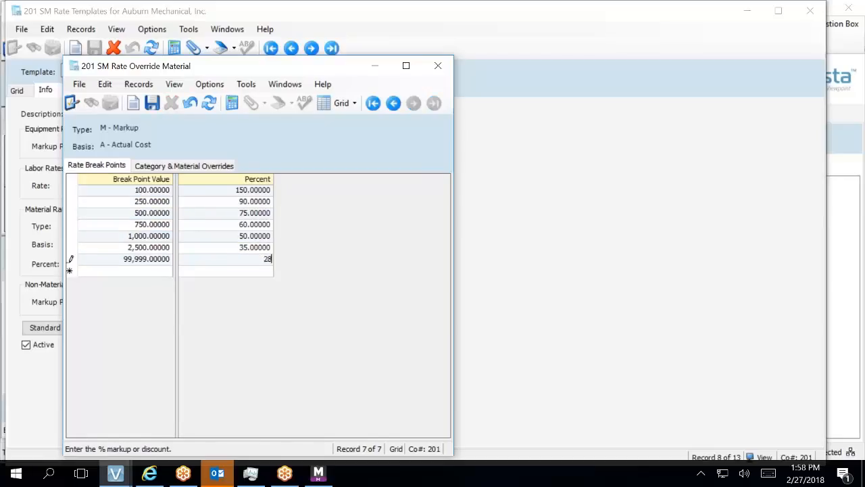
pyautogui.press('Return')
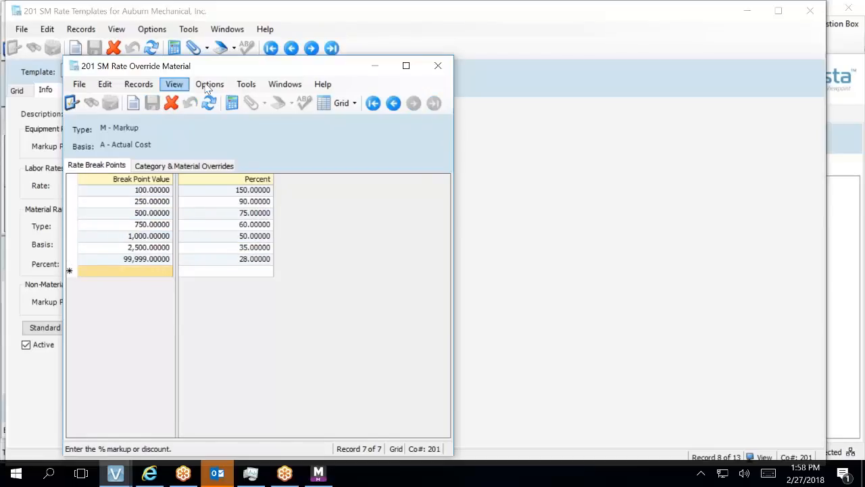
pyautogui.click(437, 66)
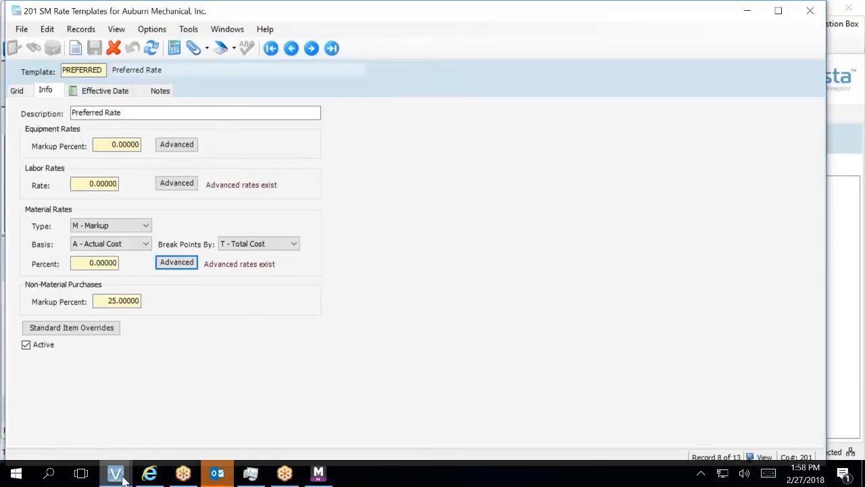
# - Return to the toilet leaks work order, refresh it and reselect its record in the work order grid
pyautogui.moveTo(118, 473)
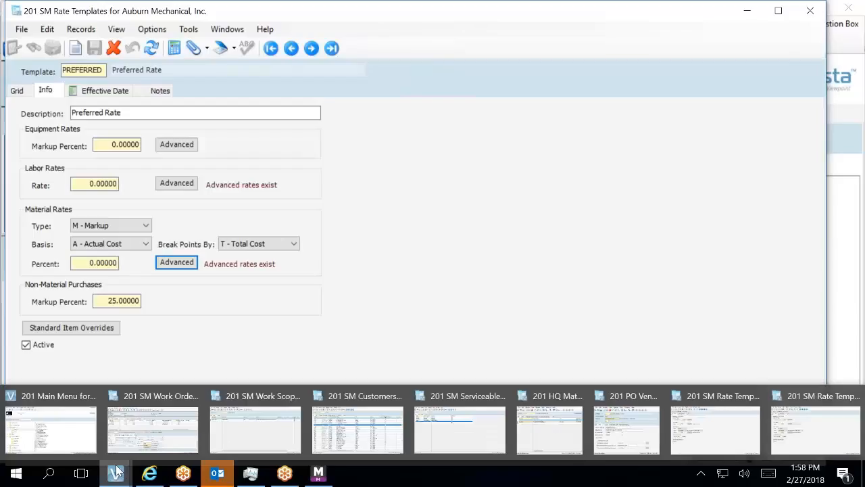
pyautogui.click(153, 421)
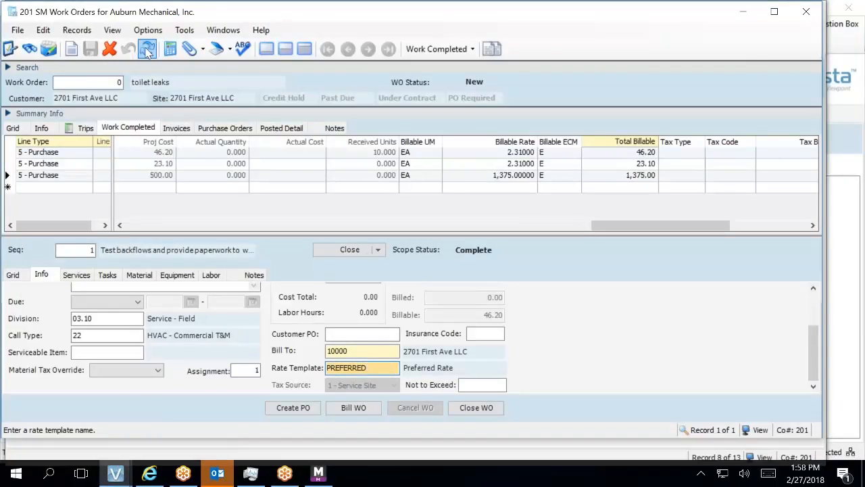
pyautogui.click(147, 48)
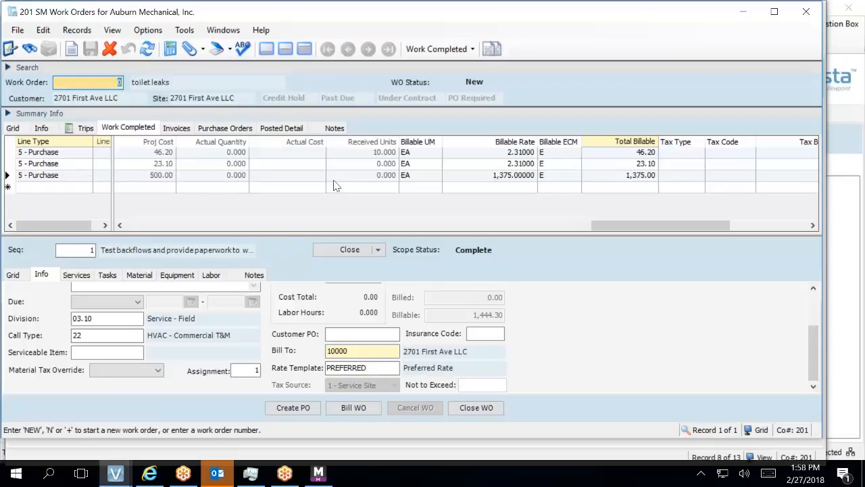
pyautogui.click(12, 129)
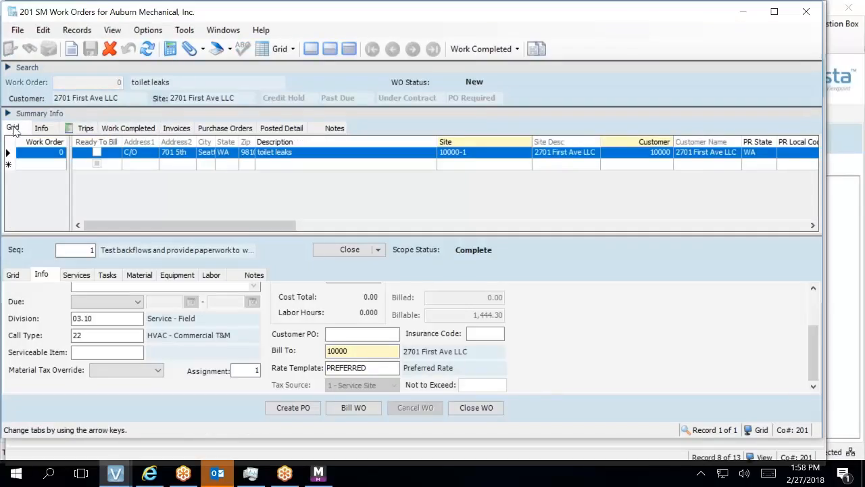
pyautogui.click(42, 138)
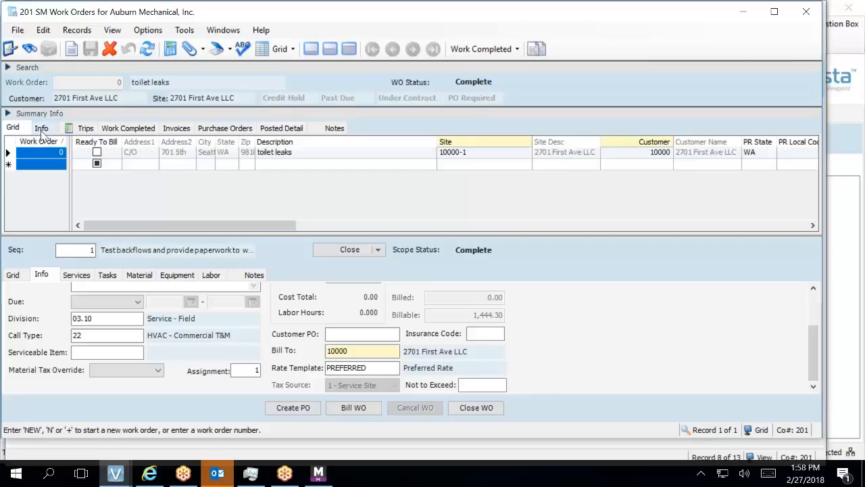
pyautogui.click(42, 129)
pyautogui.click(12, 128)
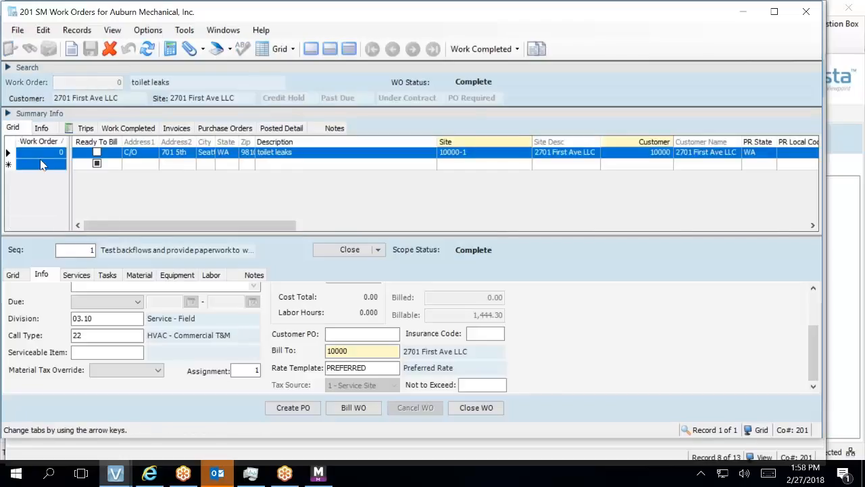
pyautogui.click(42, 166)
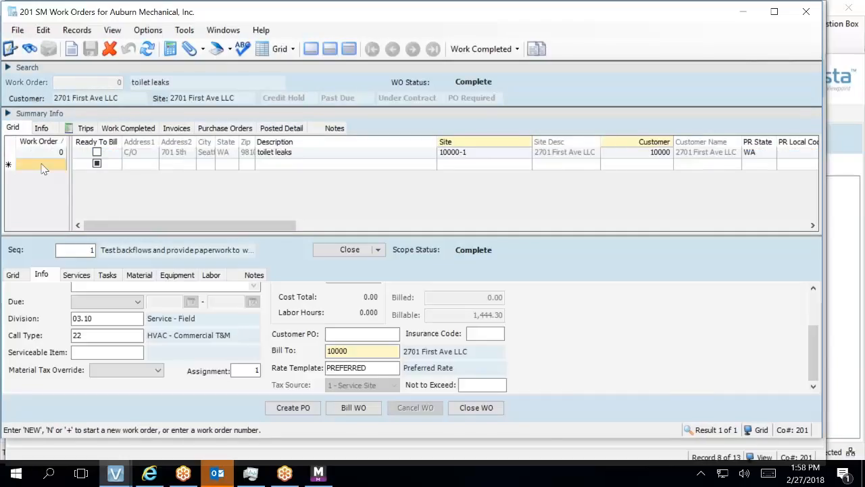
pyautogui.click(38, 152)
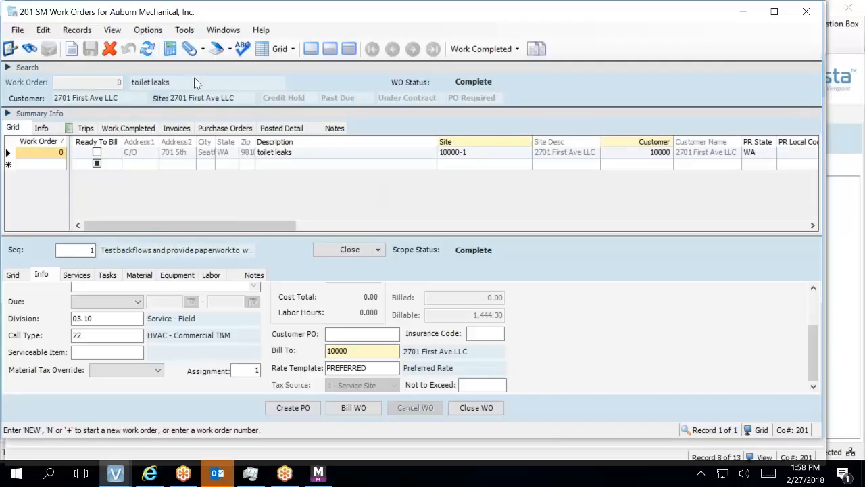
# - Review the billable rate and total billable columns for the work order's completed purchase lines
pyautogui.click(150, 129)
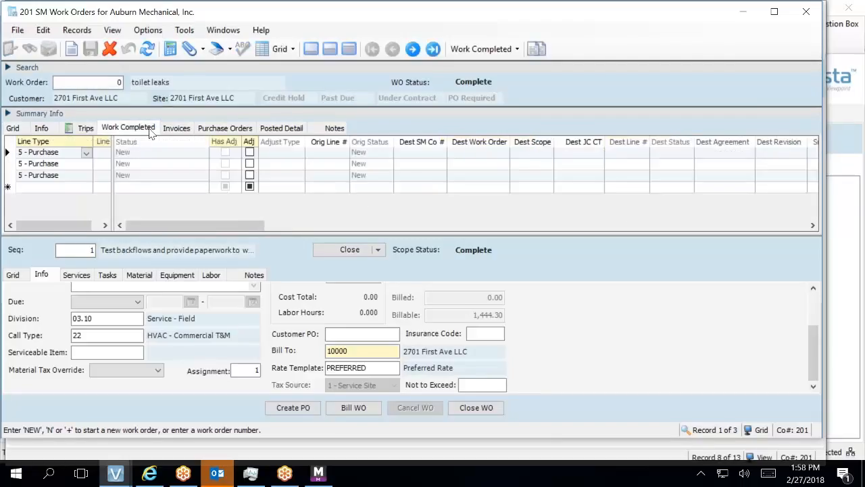
pyautogui.moveTo(271, 236); pyautogui.dragTo(710, 260)
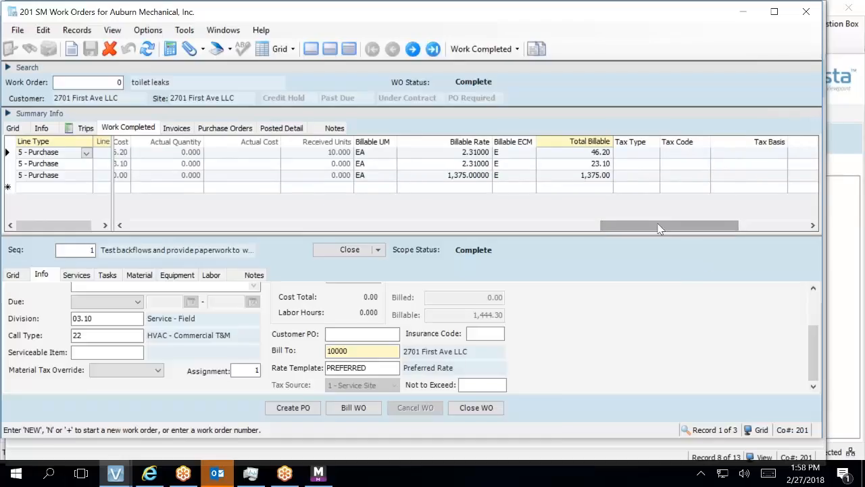
pyautogui.moveTo(660, 222); pyautogui.dragTo(689, 218)
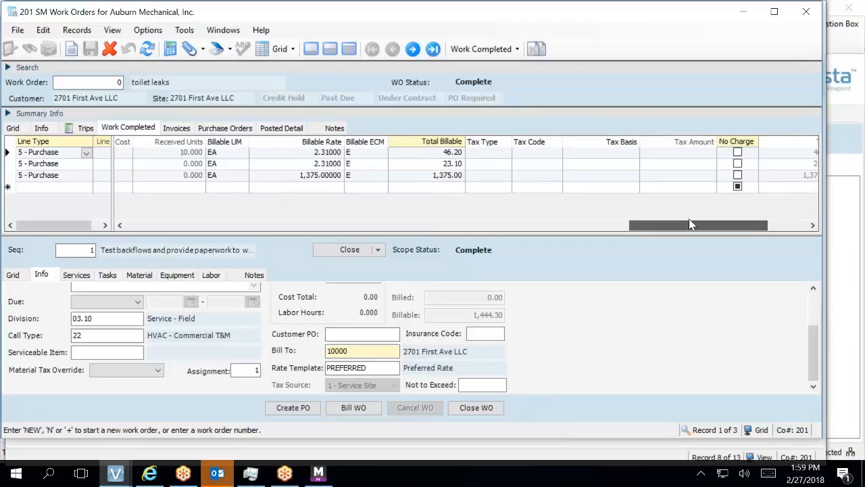
pyautogui.moveTo(688, 218); pyautogui.dragTo(689, 218)
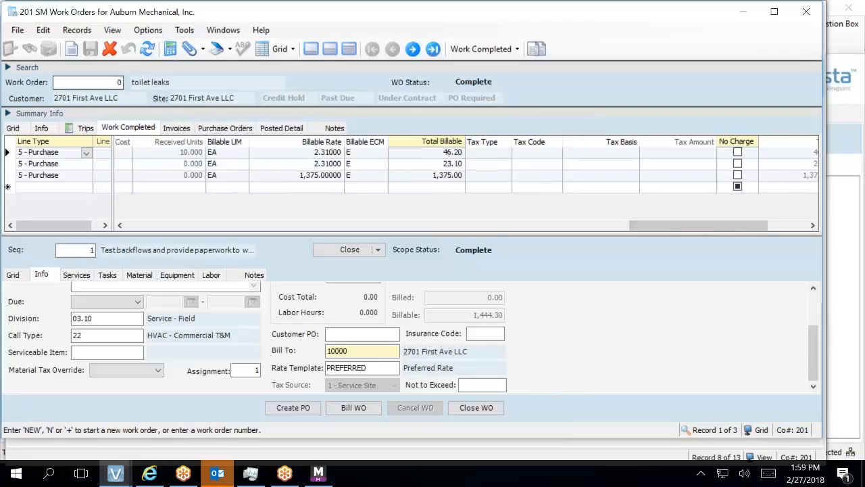
# - Create a purchase order from the work order for vendor AAF International with the description "testing", keeping the default dates and terms
pyautogui.click(35, 190)
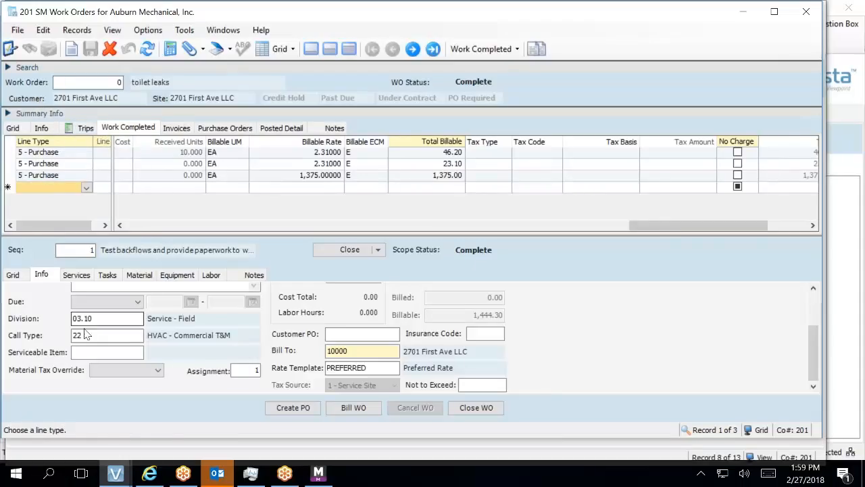
pyautogui.click(285, 414)
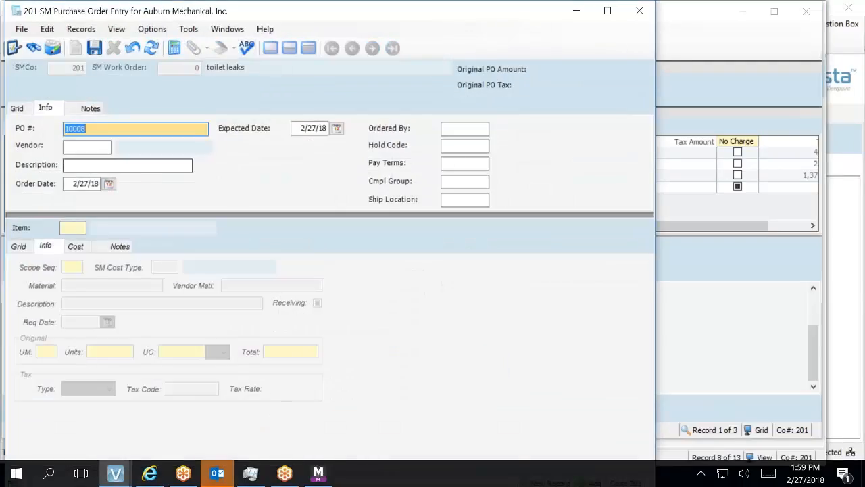
pyautogui.press('Tab')
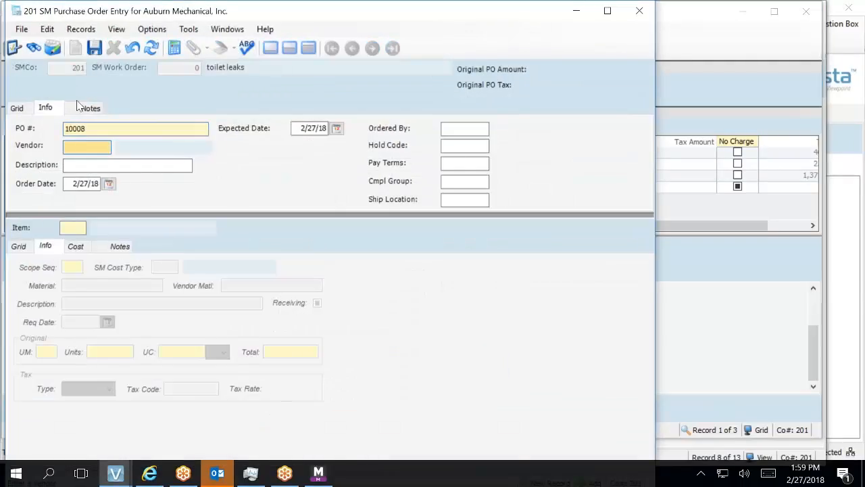
pyautogui.write('AAF')
pyautogui.press('Tab')
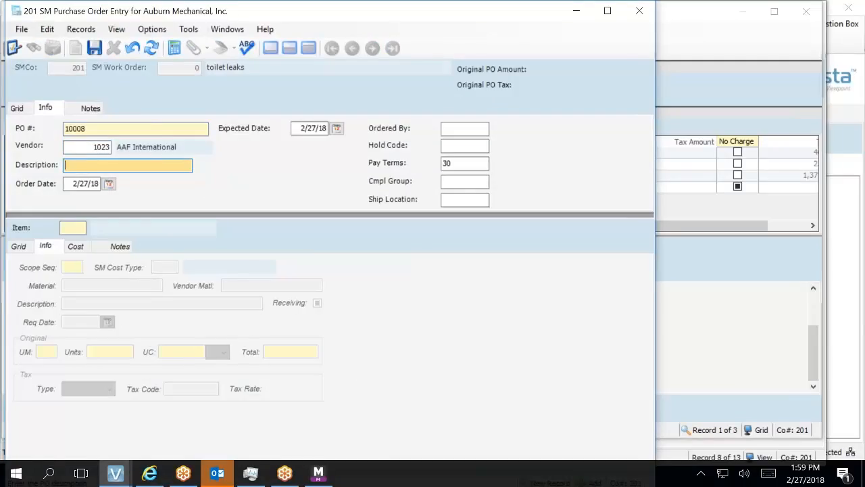
pyautogui.write('testing')
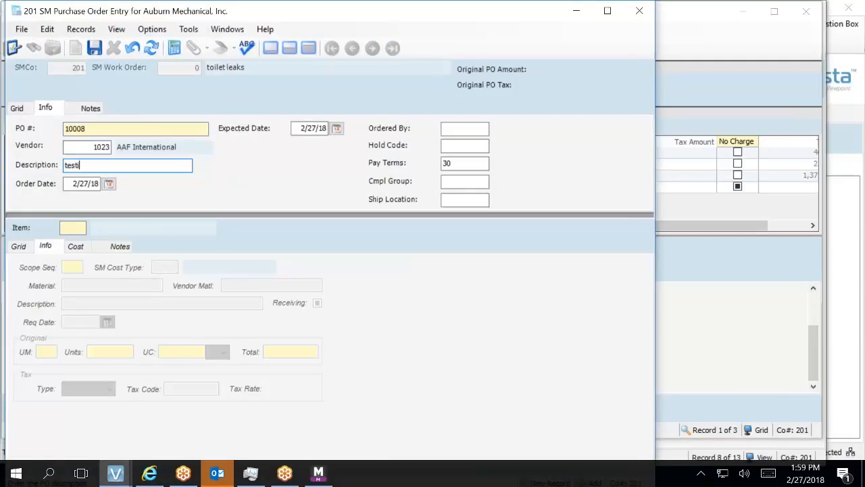
pyautogui.press('Tab')
pyautogui.press('Tab')
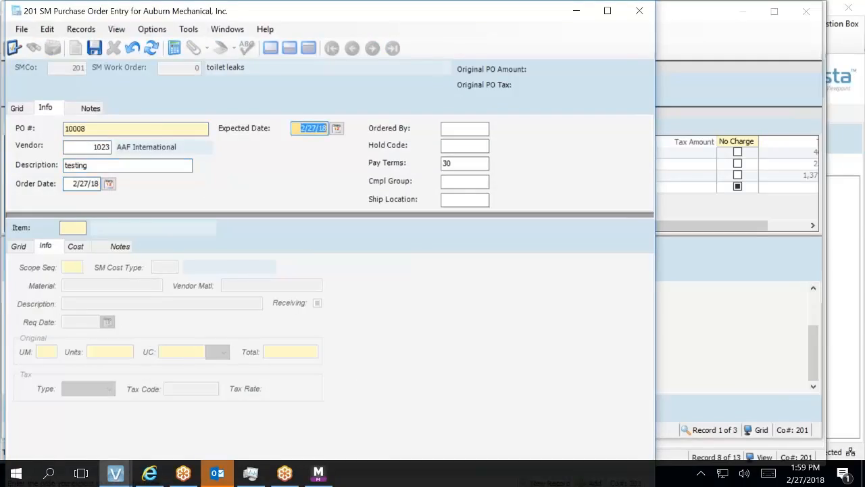
pyautogui.press('Tab')
pyautogui.press('Tab')
pyautogui.press('Tab')
pyautogui.press('Tab')
pyautogui.press('Tab')
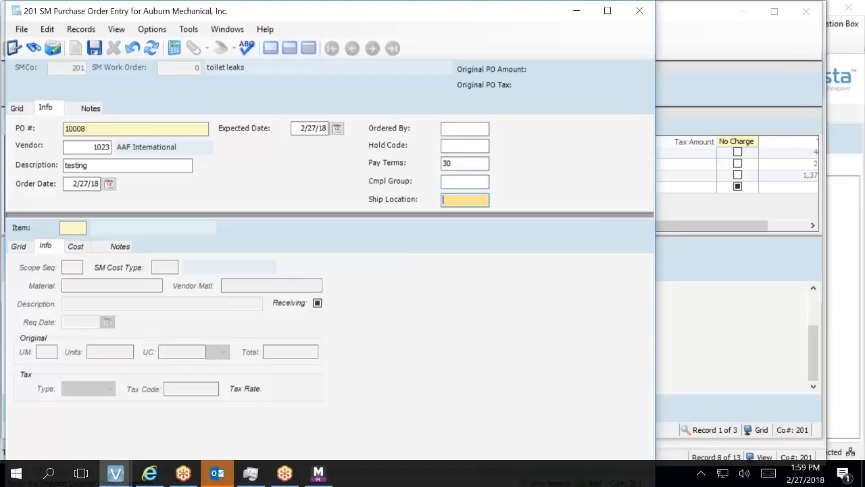
# - Add a new item to the purchase order with scope sequence 1, SM cost type 2 and material "stuff"
pyautogui.press('Tab')
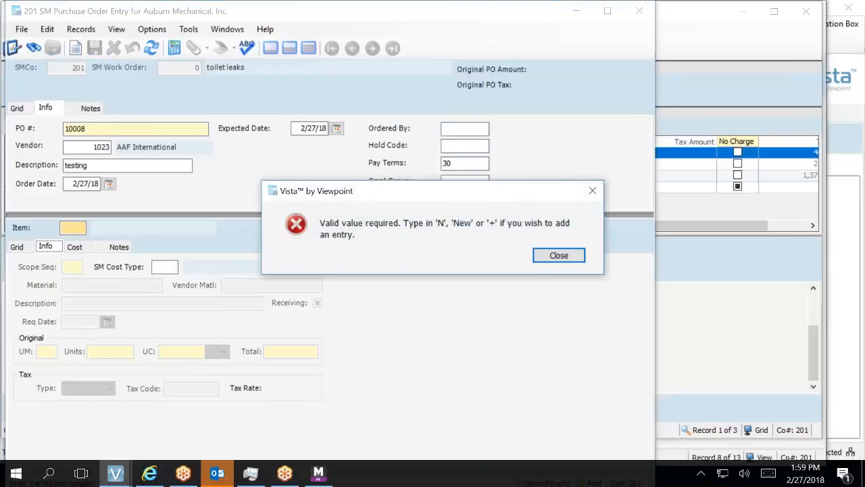
pyautogui.press('Return')
pyautogui.write('1')
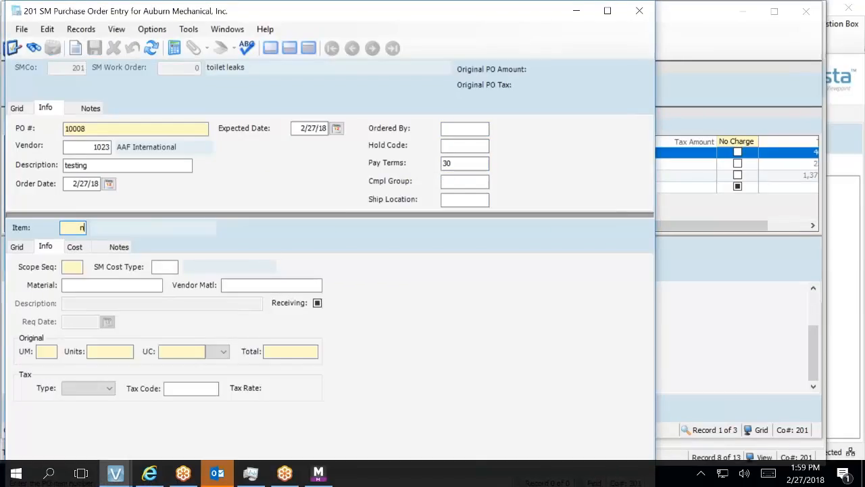
pyautogui.press('Tab')
pyautogui.write('1')
pyautogui.press('Tab')
pyautogui.write('2')
pyautogui.press('Tab')
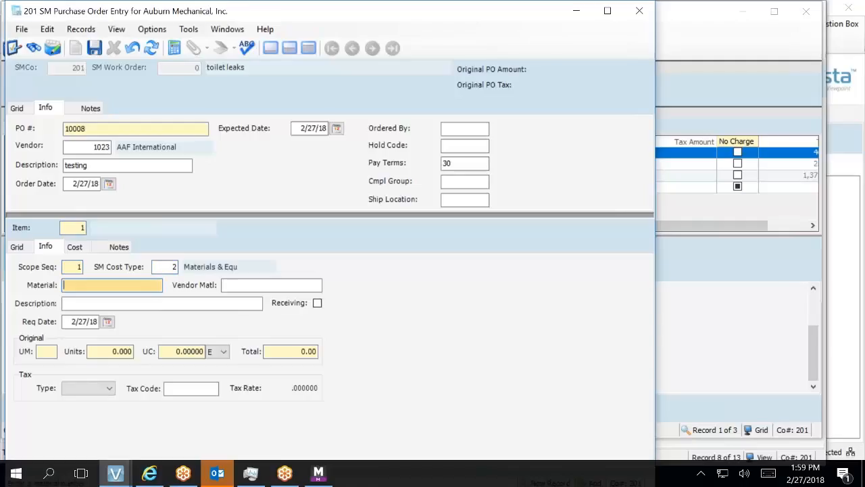
pyautogui.write('stuff')
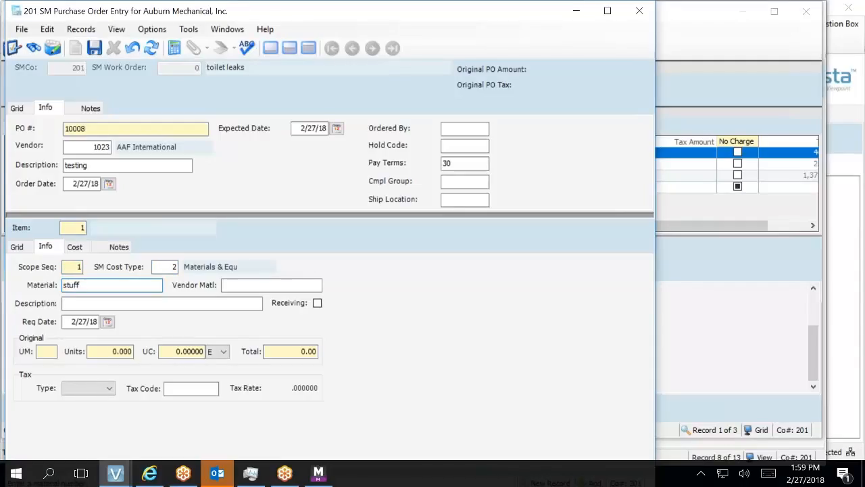
pyautogui.press('Tab')
pyautogui.press('Tab')
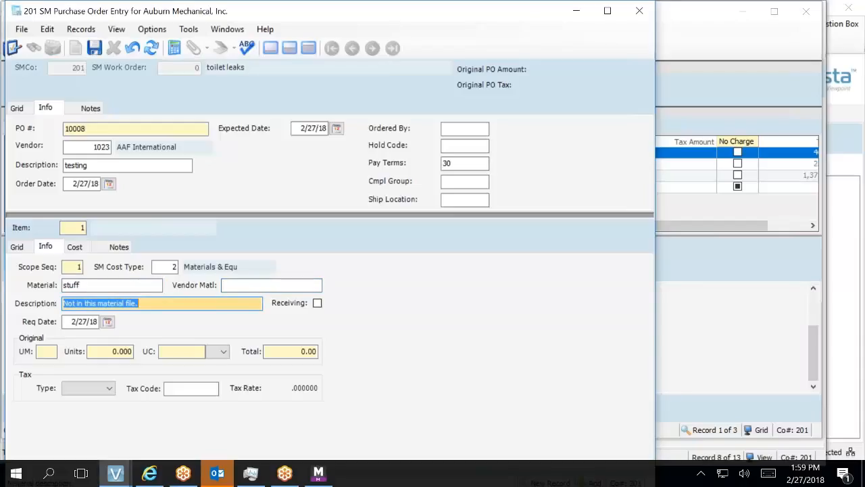
# - Set the item's unit of measure to EA, its units to 1 and its unit cost to 500
pyautogui.press('Tab')
pyautogui.press('Tab')
pyautogui.write('RA')
pyautogui.press('BackSpace')
pyautogui.press('BackSpace')
pyautogui.write('EA')
pyautogui.press('Tab')
pyautogui.write('1')
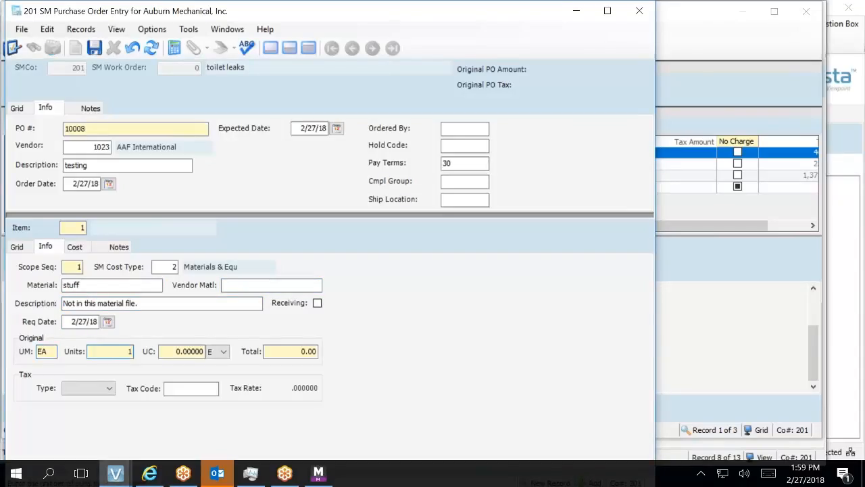
pyautogui.press('Tab')
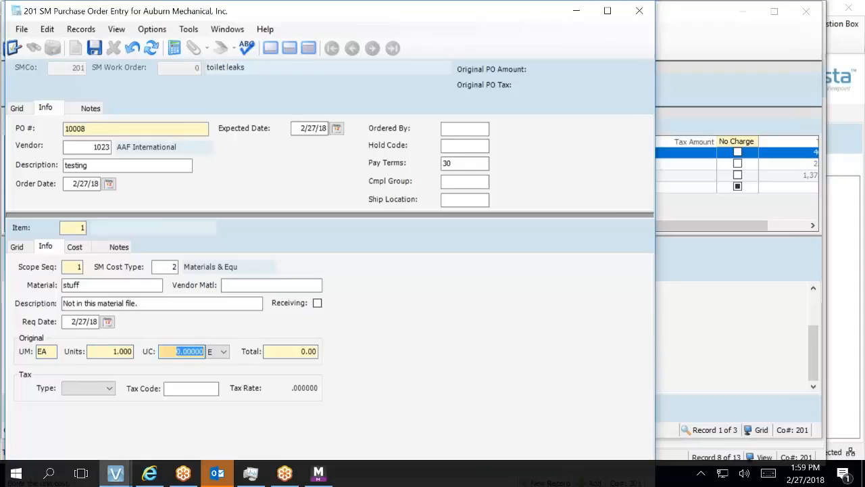
pyautogui.write('500')
pyautogui.press('Tab')
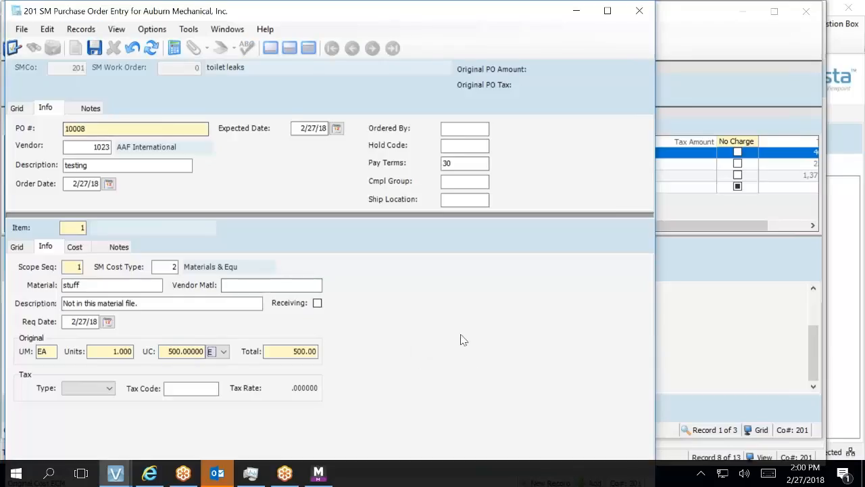
# - Enable receiving for the "stuff" item, then save and close the purchase order
pyautogui.click(319, 304)
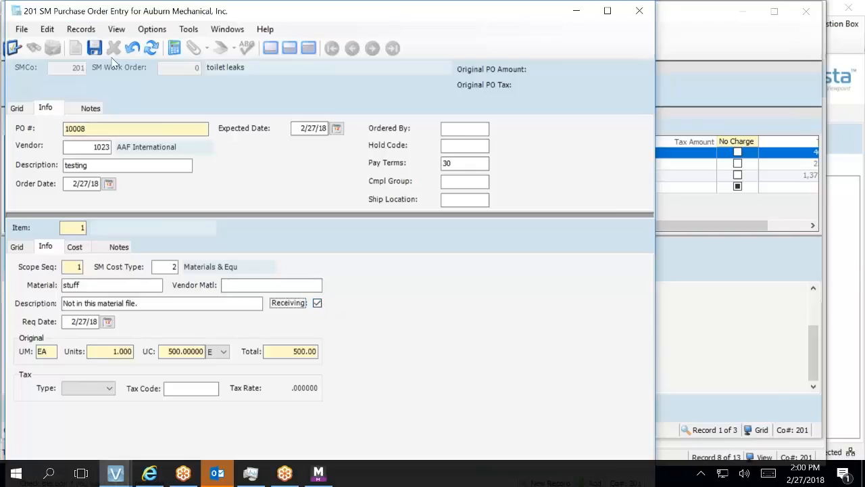
pyautogui.click(93, 48)
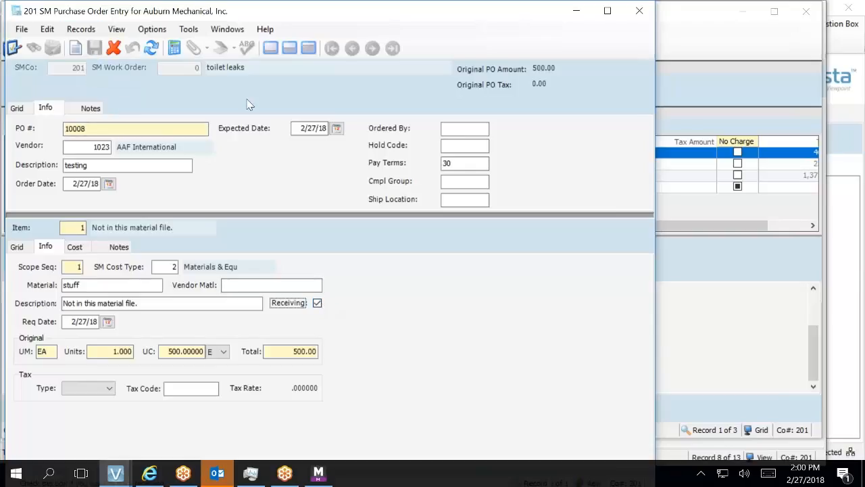
pyautogui.click(639, 11)
# - Compare the billable total of purchase line 4 with the material rate break points in the PREFERRED rate template
pyautogui.click(104, 197)
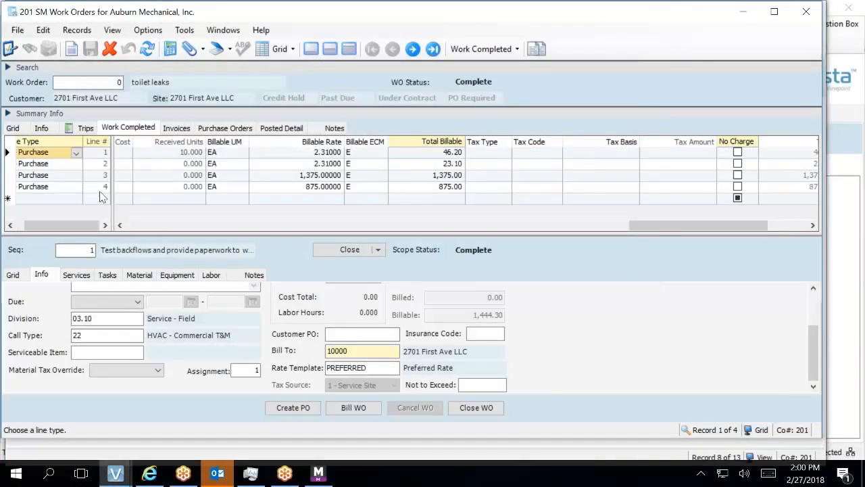
pyautogui.click(66, 186)
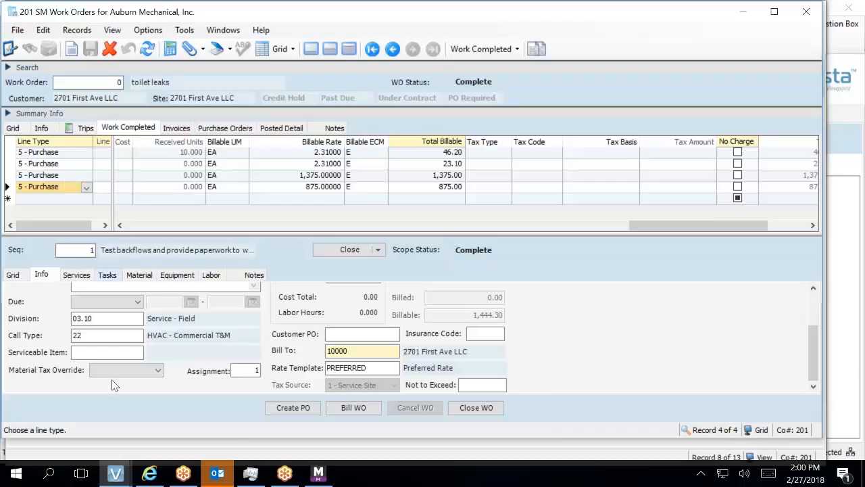
pyautogui.click(366, 367)
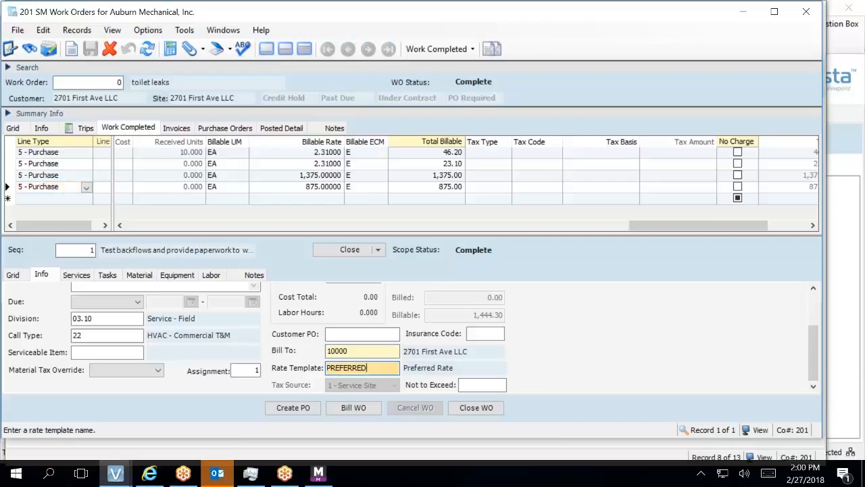
pyautogui.doubleClick(387, 369)
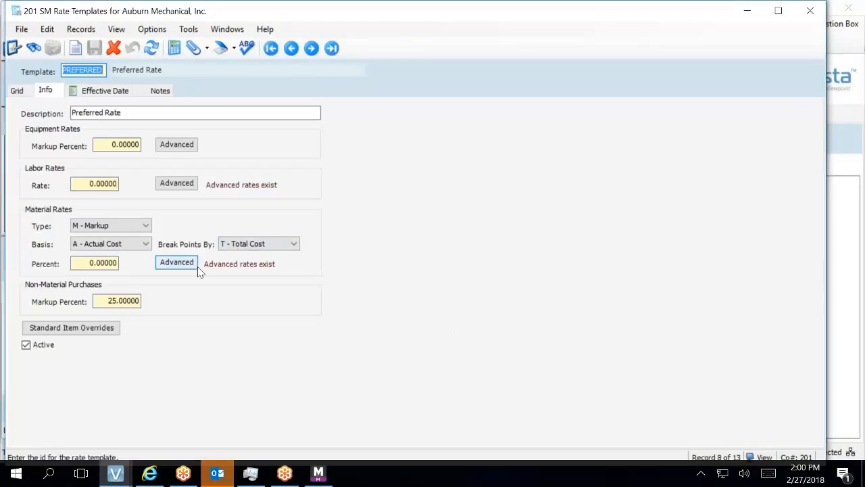
pyautogui.click(177, 262)
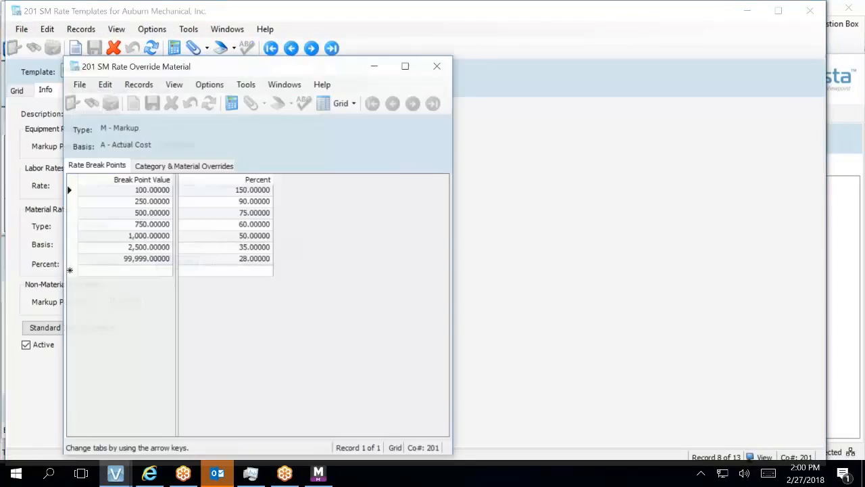
pyautogui.click(169, 271)
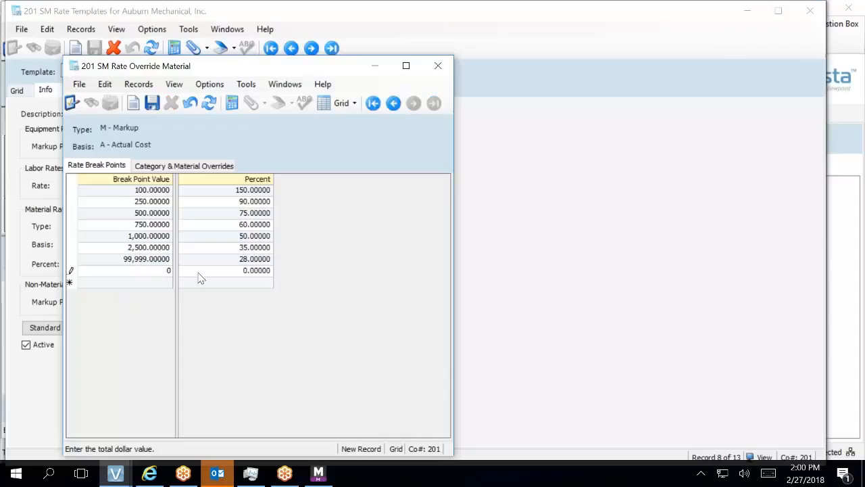
# - Try to add a material rate break point with a value of 0.01
pyautogui.click(199, 277)
pyautogui.press('Return')
pyautogui.write('1')
pyautogui.write('.01')
pyautogui.write('-')
pyautogui.press('BackSpace')
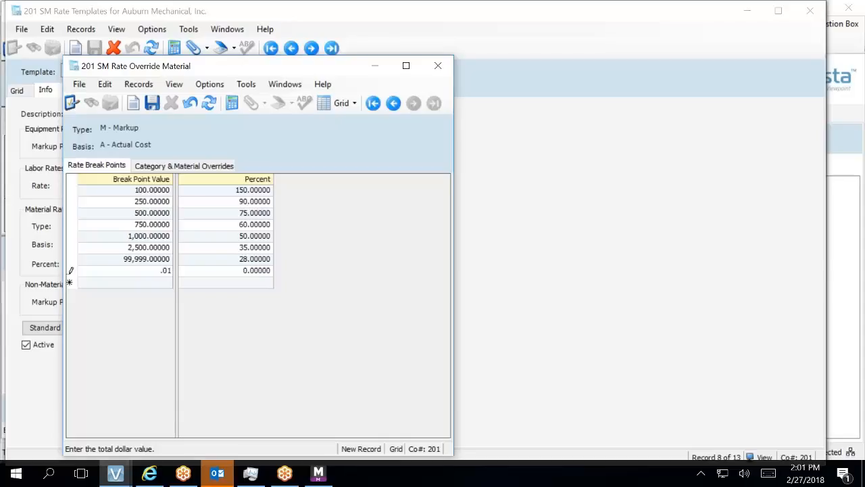
pyautogui.press('Tab')
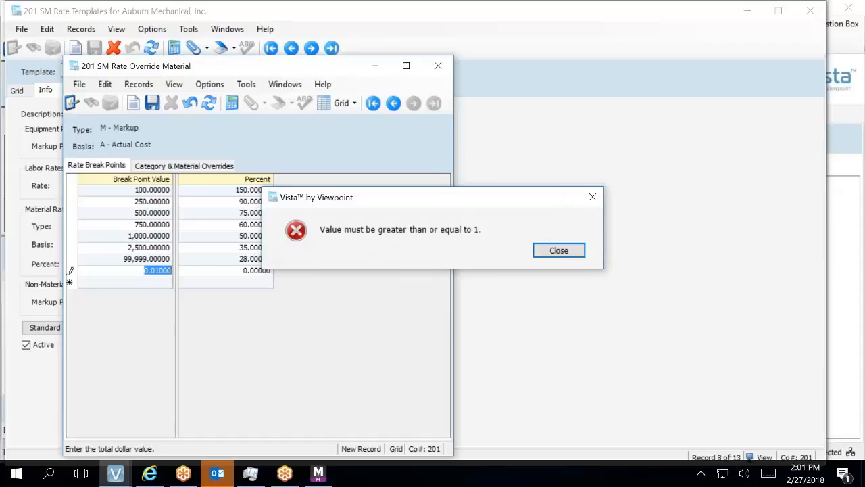
pyautogui.press('Return')
# - Add a material rate break point of 1 at 150 percent, then close the rate override and the rate template
pyautogui.write('1')
pyautogui.press('Tab')
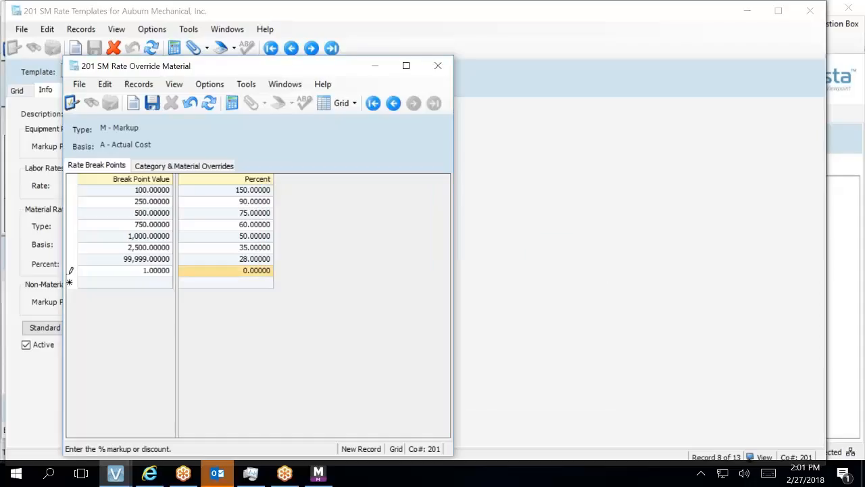
pyautogui.write('15')
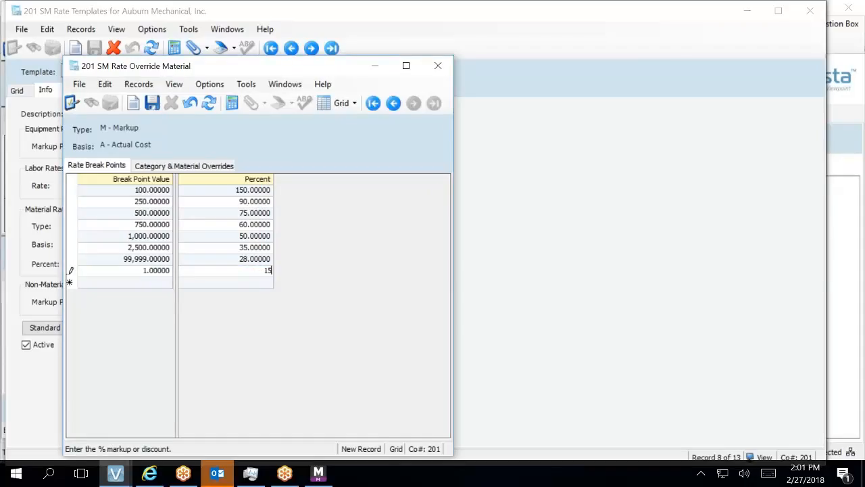
pyautogui.write('0')
pyautogui.press('Tab')
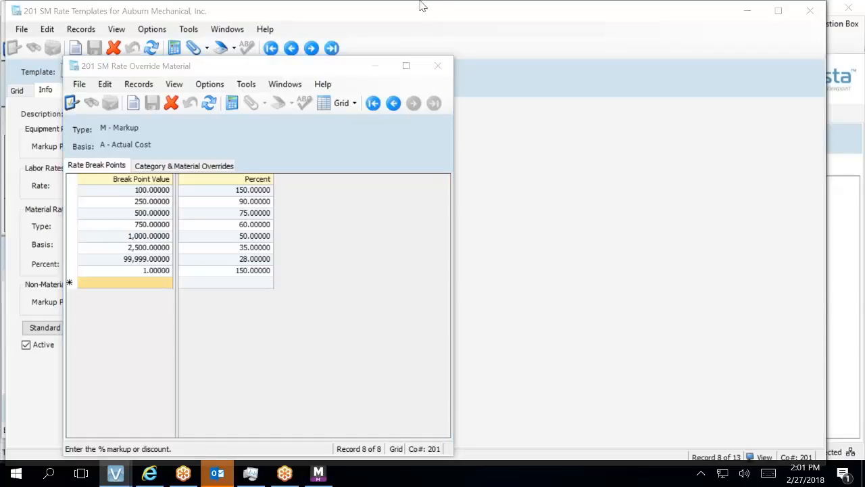
pyautogui.click(438, 66)
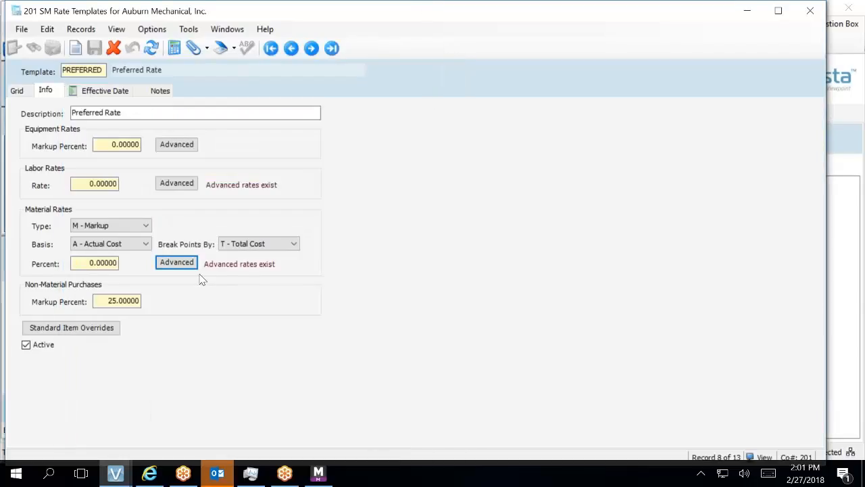
pyautogui.click(809, 11)
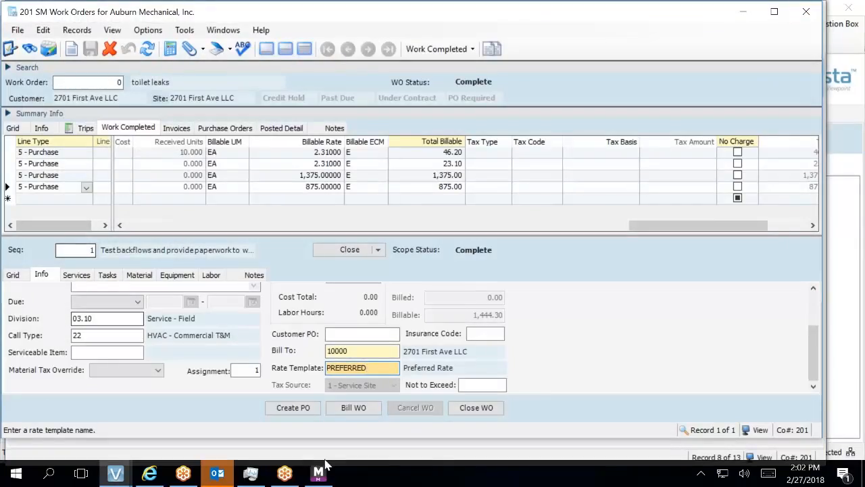
# - Create a purchase order from the work order for vendor AAF International with the description "moire stuff"
pyautogui.click(292, 408)
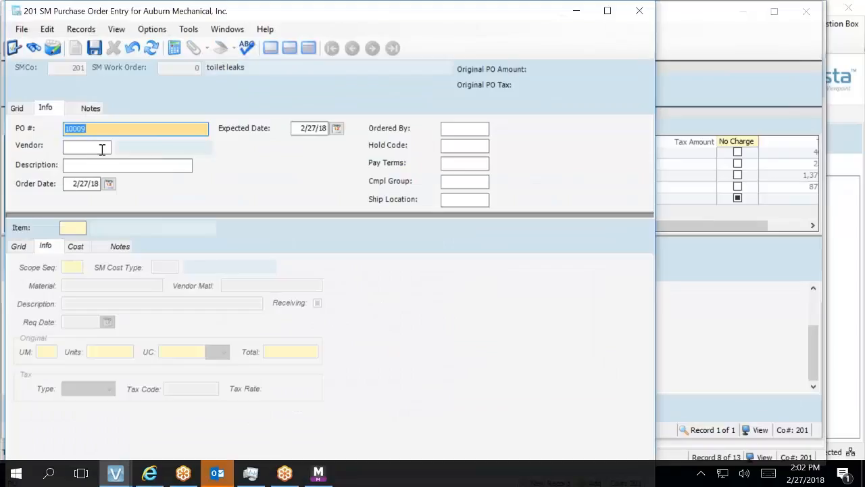
pyautogui.click(100, 146)
pyautogui.write('AAF')
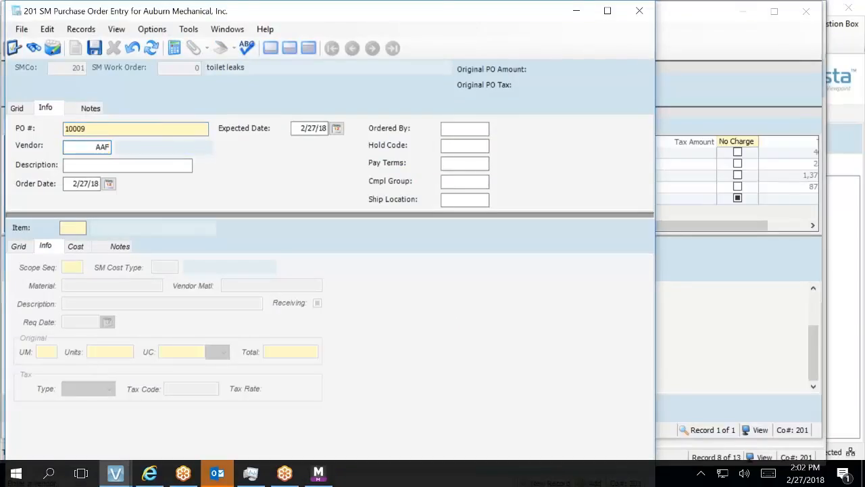
pyautogui.press('Tab')
pyautogui.write('moire stuff')
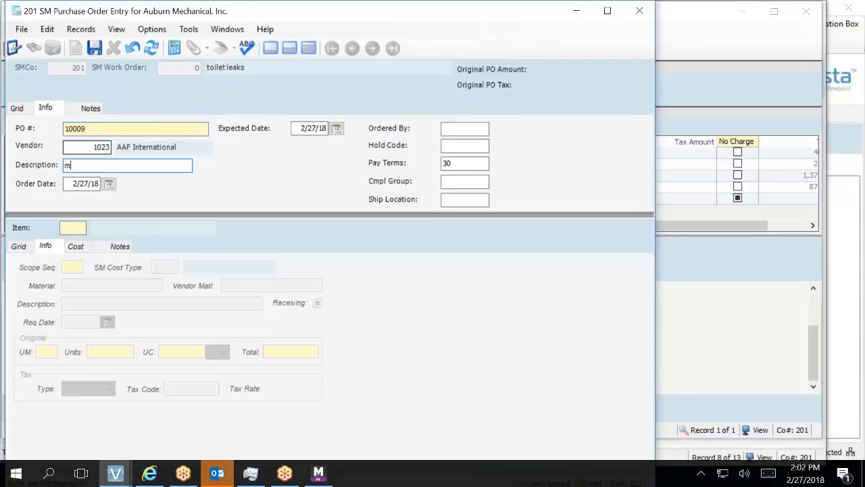
pyautogui.press('Tab')
pyautogui.press('Tab')
pyautogui.press('Tab')
pyautogui.press('Tab')
pyautogui.press('Tab')
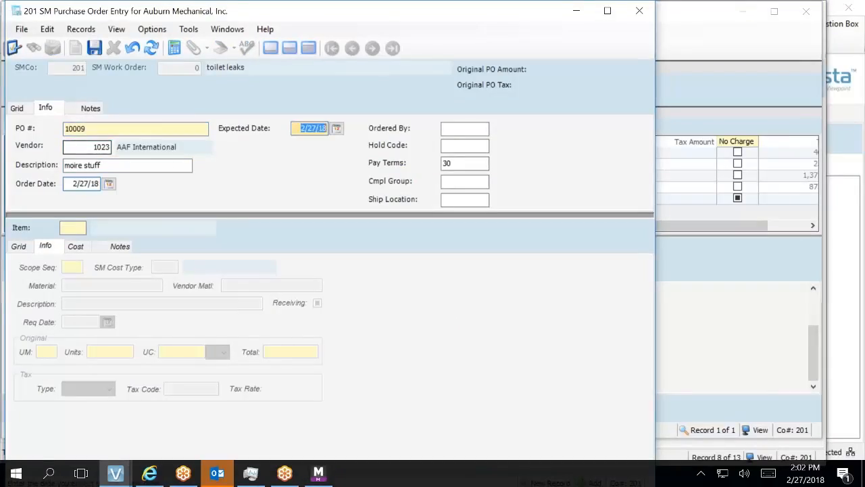
pyautogui.press('Tab')
pyautogui.press('Tab')
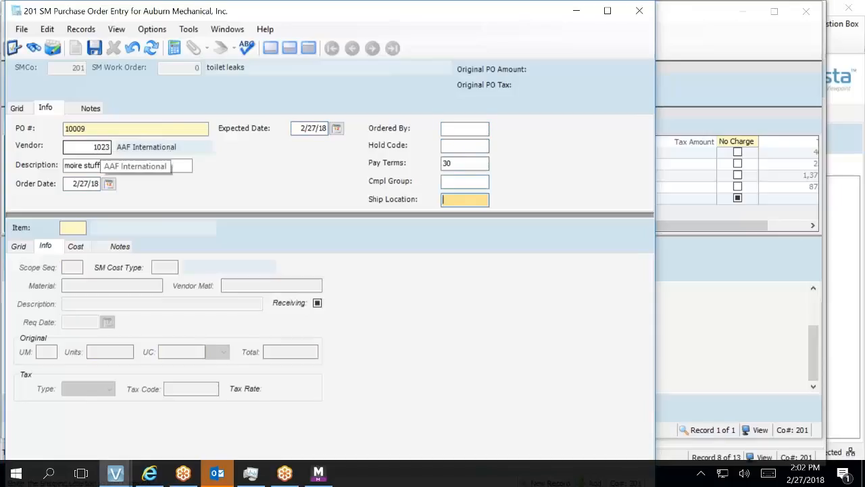
pyautogui.press('Tab')
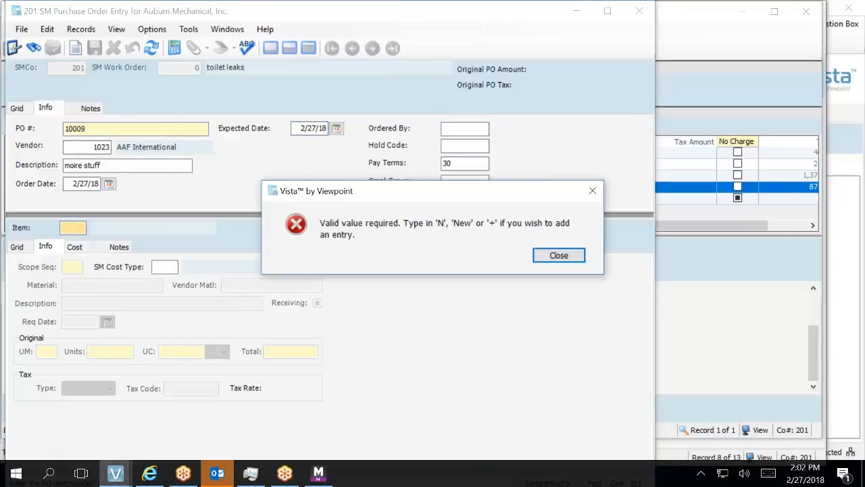
pyautogui.press('Return')
# - Add item 1 to the purchase order with scope sequence 1 and SM cost type 2
pyautogui.write('1')
pyautogui.press('Tab')
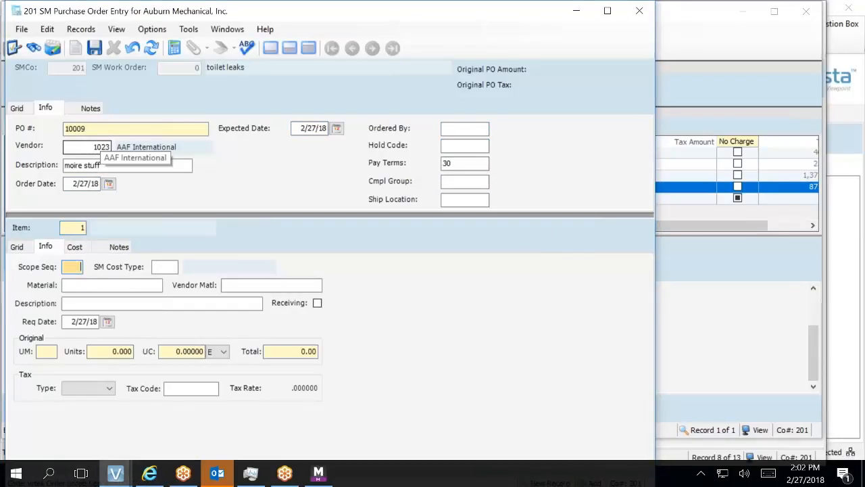
pyautogui.write('1')
pyautogui.press('Tab')
pyautogui.write('2')
pyautogui.press('Tab')
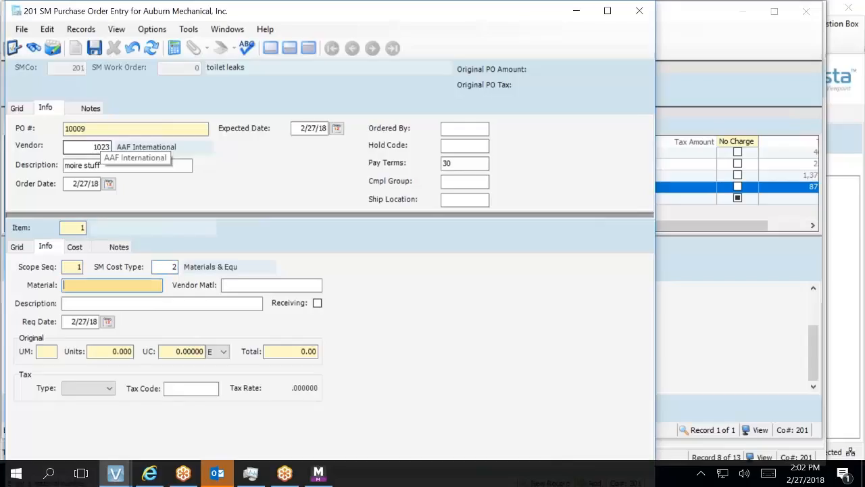
# - Enter "stuff and things" as the item's material
pyautogui.write('stu')
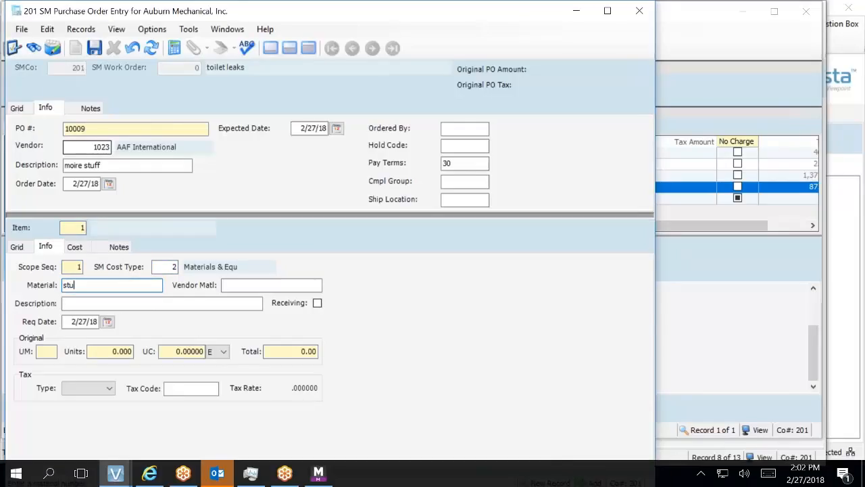
pyautogui.write('ff and things')
pyautogui.press('Tab')
pyautogui.press('Tab')
pyautogui.press('Tab')
pyautogui.press('Tab')
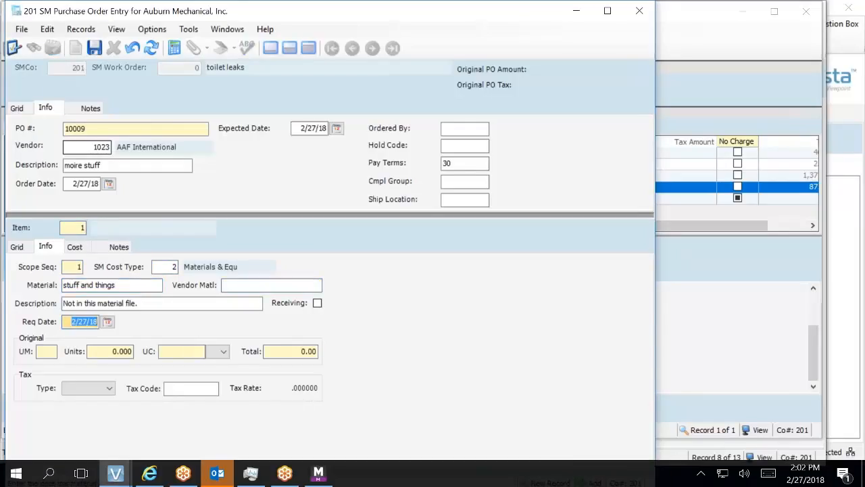
# - Set the item's unit of measure to EA
pyautogui.press('Tab')
pyautogui.write('1')
pyautogui.press('Tab')
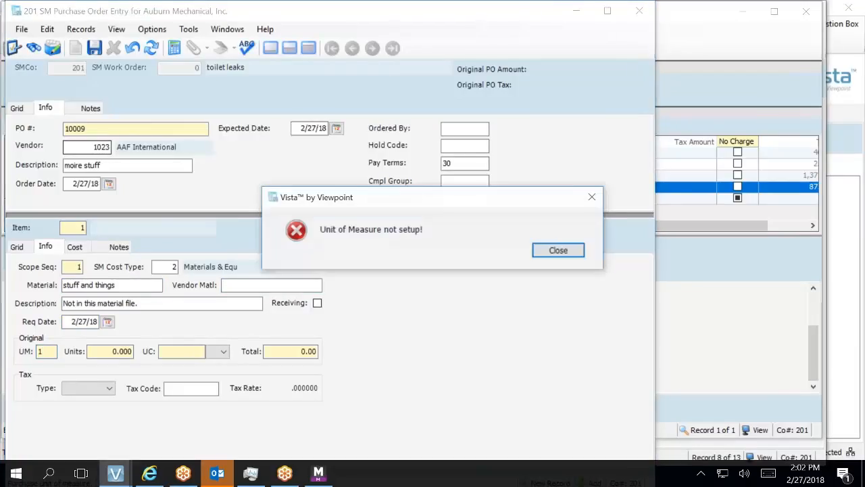
pyautogui.press('Return')
pyautogui.hotkey('shift', 'Tab')
pyautogui.write('EA')
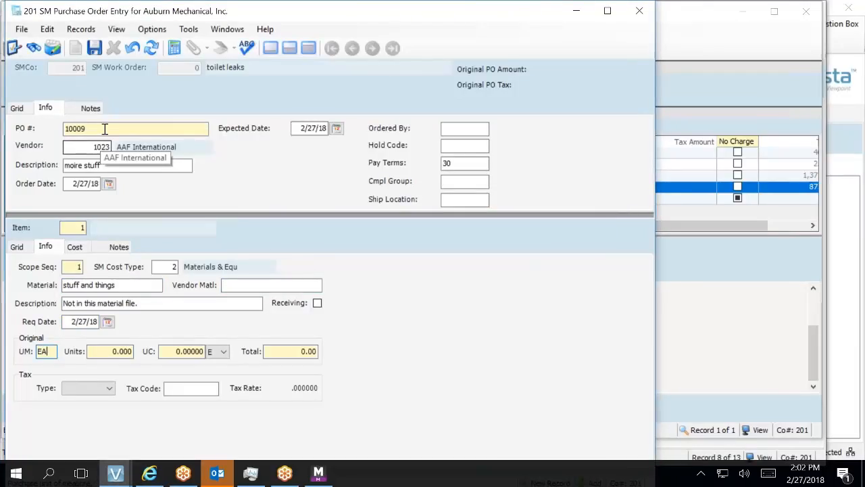
pyautogui.press('Tab')
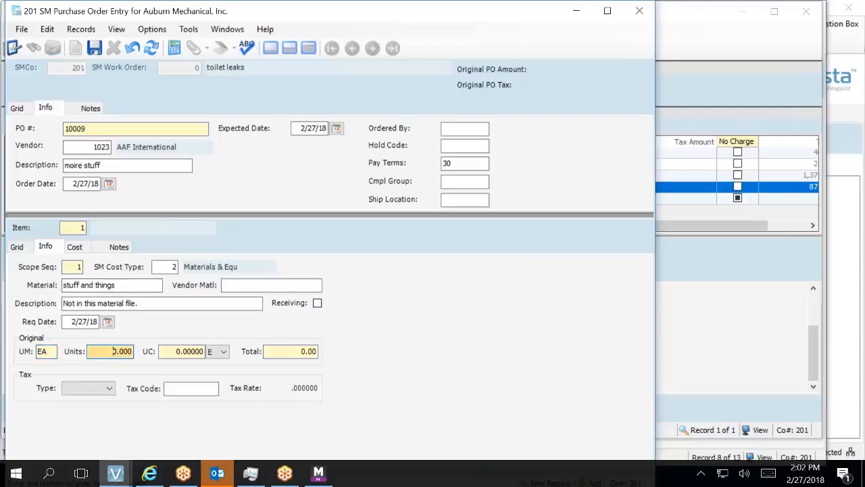
# - Look up active materials in category SM and replace the item's material with FL10101, the 10x10x1 pleated filter
pyautogui.click(85, 284)
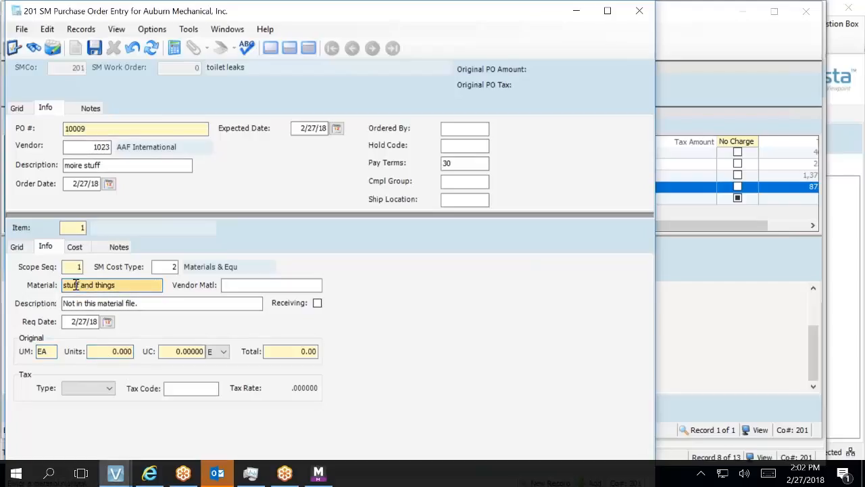
pyautogui.press('F4')
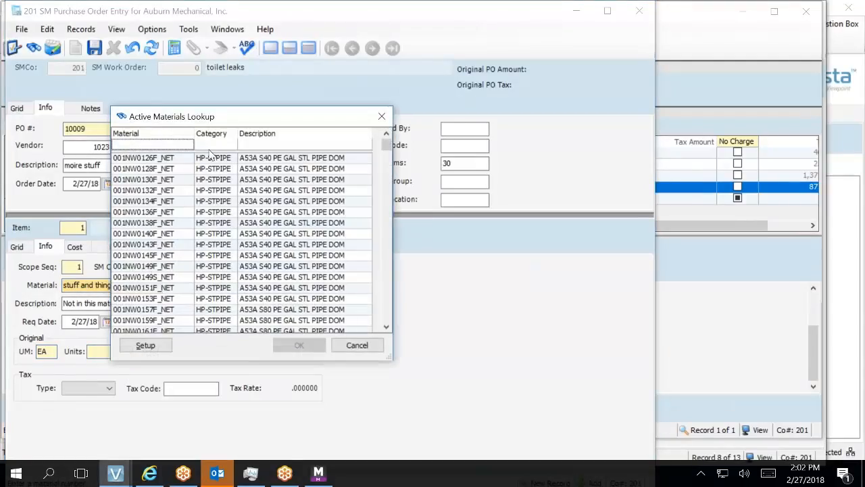
pyautogui.click(214, 146)
pyautogui.write('FH-FILTER')
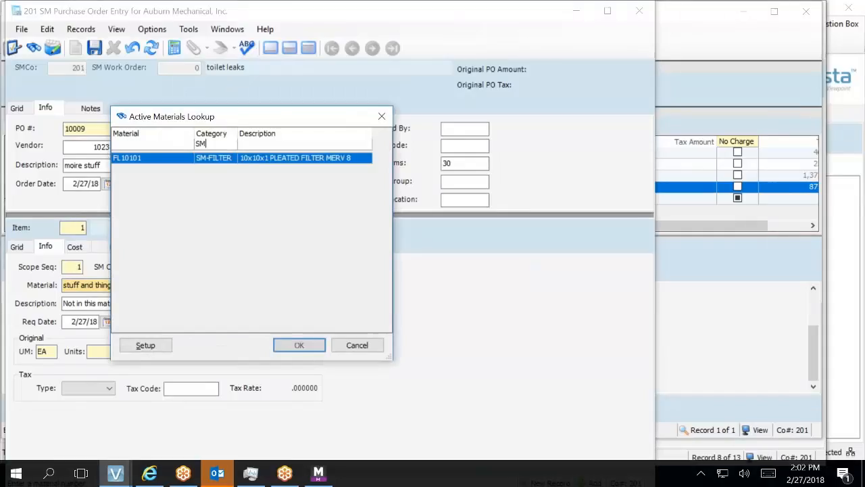
pyautogui.press('Return')
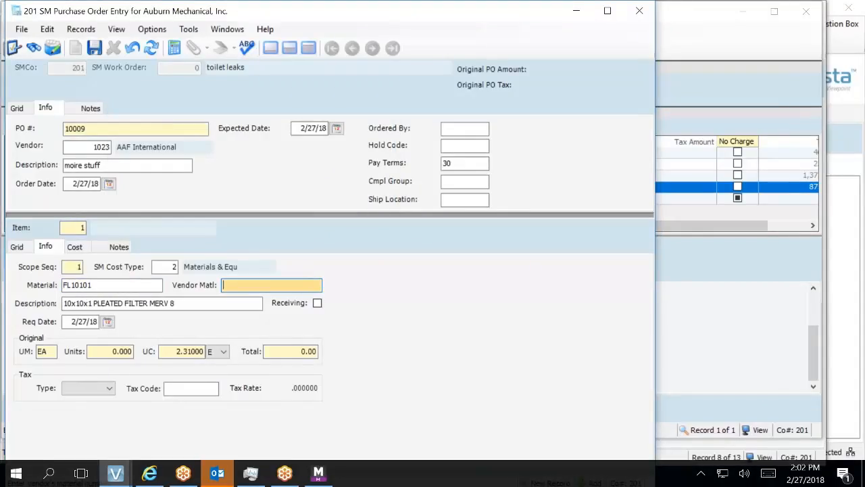
# - Set the filter item's units to 2
pyautogui.press('Tab')
pyautogui.press('Tab')
pyautogui.press('Tab')
pyautogui.press('Tab')
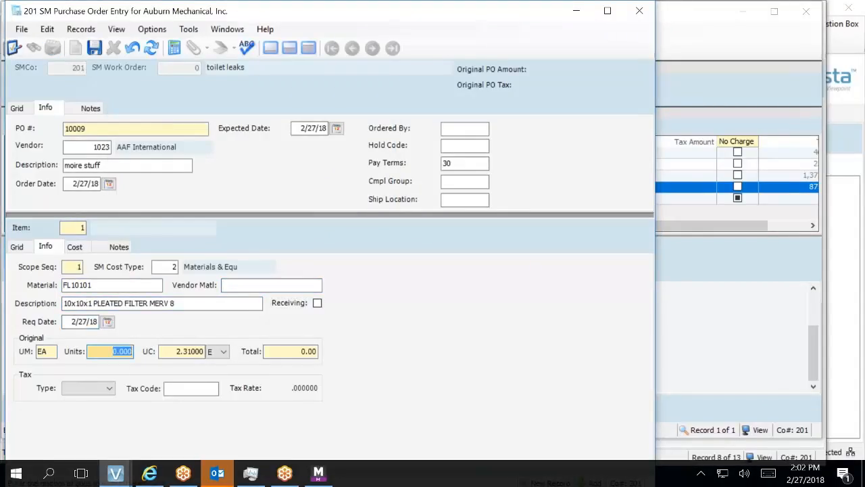
pyautogui.write('2')
pyautogui.press('Tab')
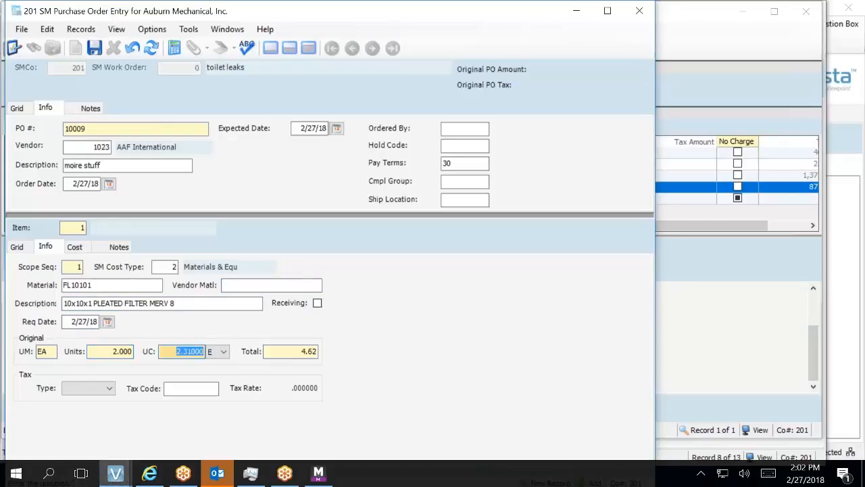
# - Enable receiving for the filter item, then save and close the purchase order
pyautogui.click(318, 303)
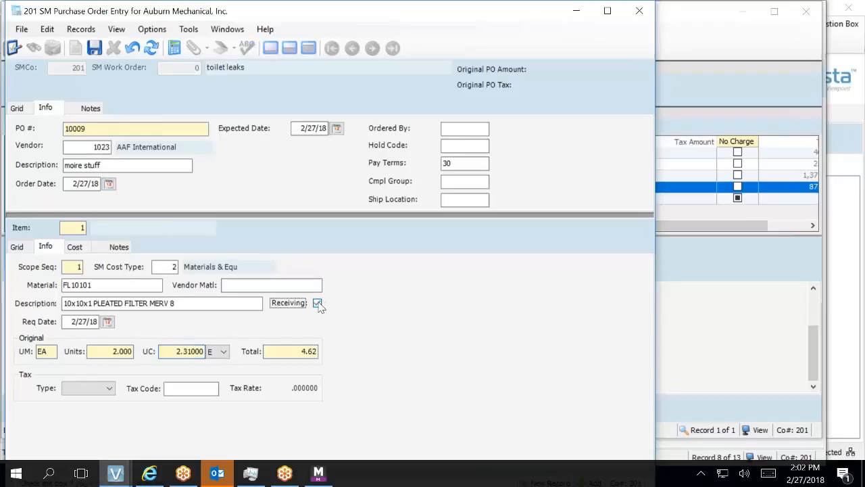
pyautogui.click(101, 52)
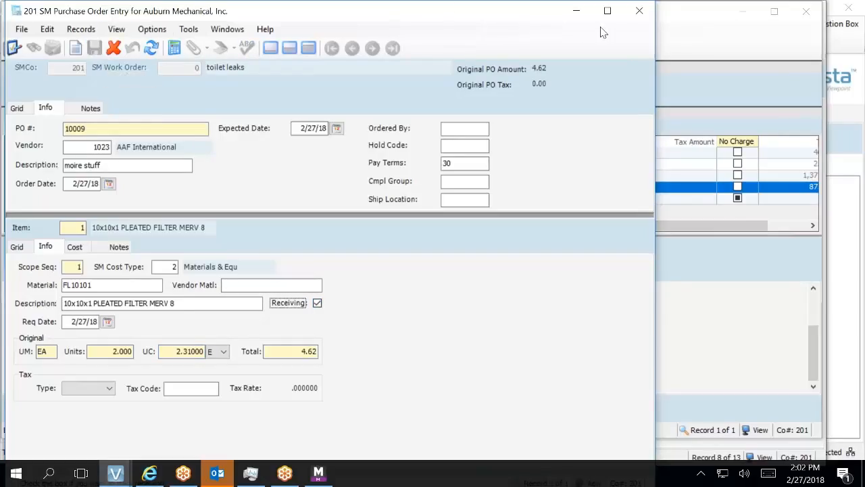
pyautogui.click(639, 15)
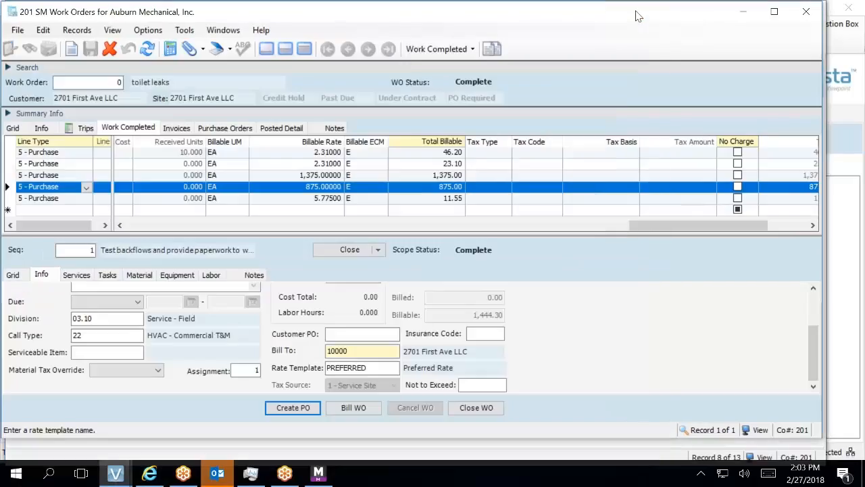
# - Examine the billable rate and total of the newest purchase line in the work order's completed work
pyautogui.click(384, 198)
pyautogui.moveTo(227, 224); pyautogui.dragTo(169, 226)
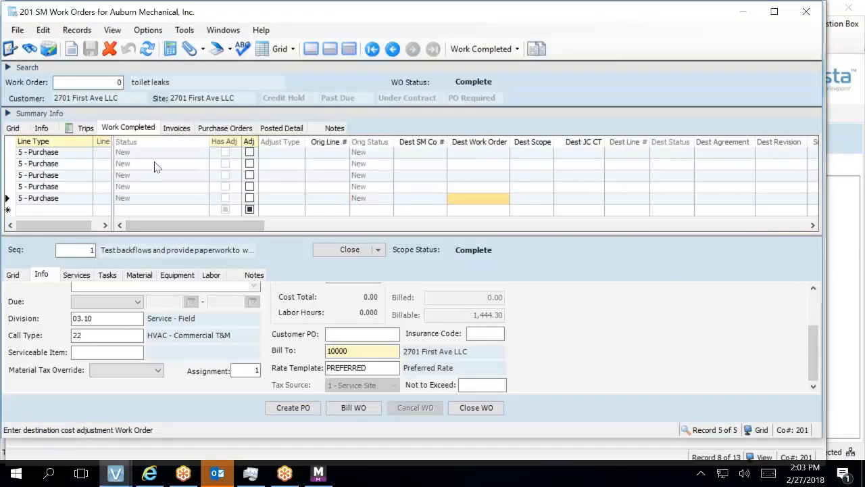
pyautogui.moveTo(176, 223); pyautogui.dragTo(474, 225)
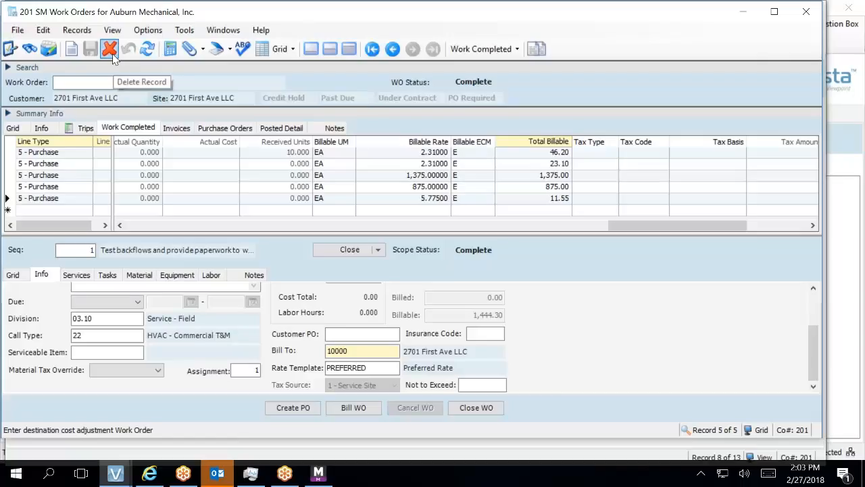
# - Open the PREFERRED rate template's material rate break points and select the break point with value 1
pyautogui.click(363, 367)
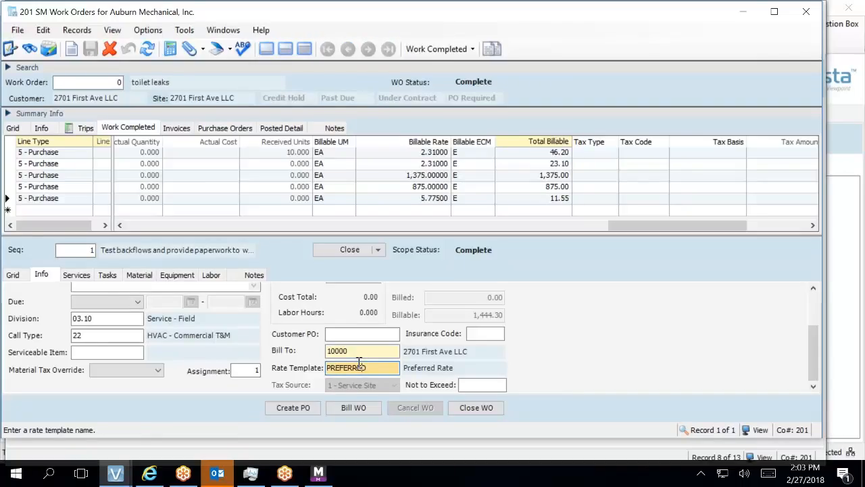
pyautogui.doubleClick(359, 365)
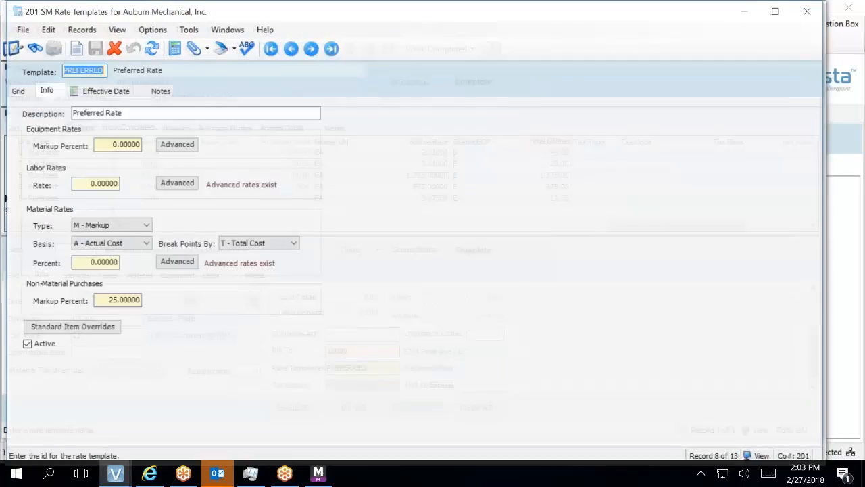
pyautogui.click(192, 265)
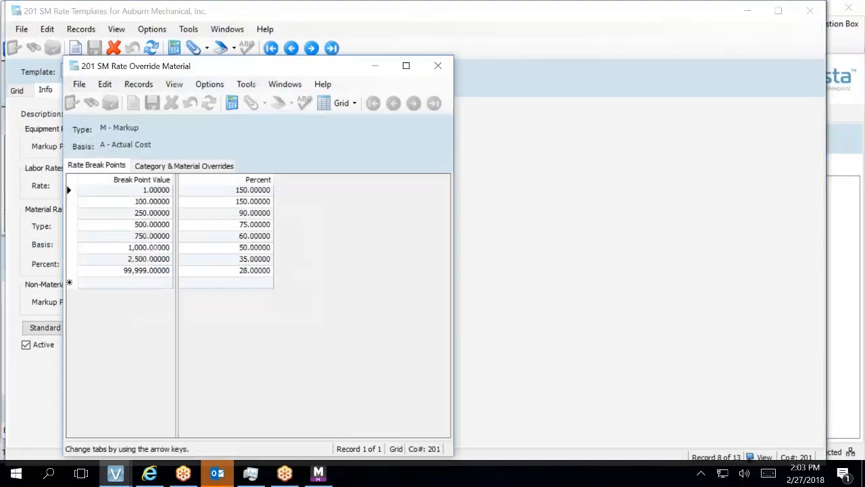
pyautogui.click(124, 193)
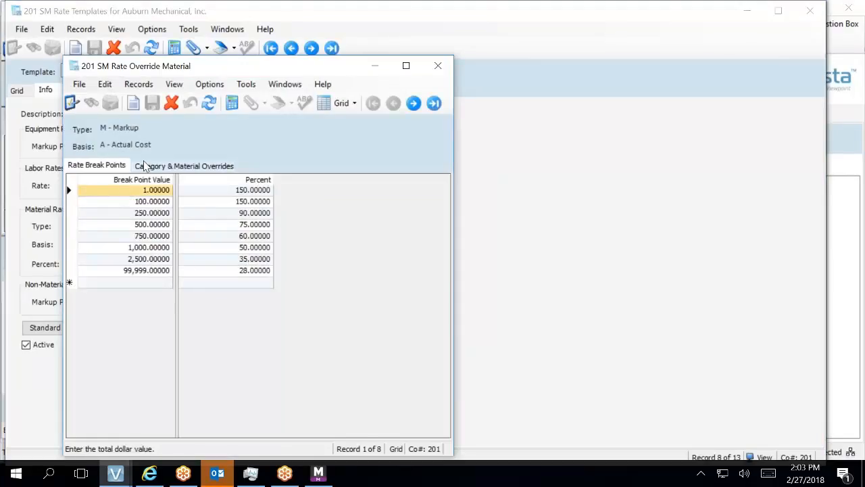
# - Open the help on the break point value and read its Rate Break Points topic, including the worked unit cost example
pyautogui.press('F1')
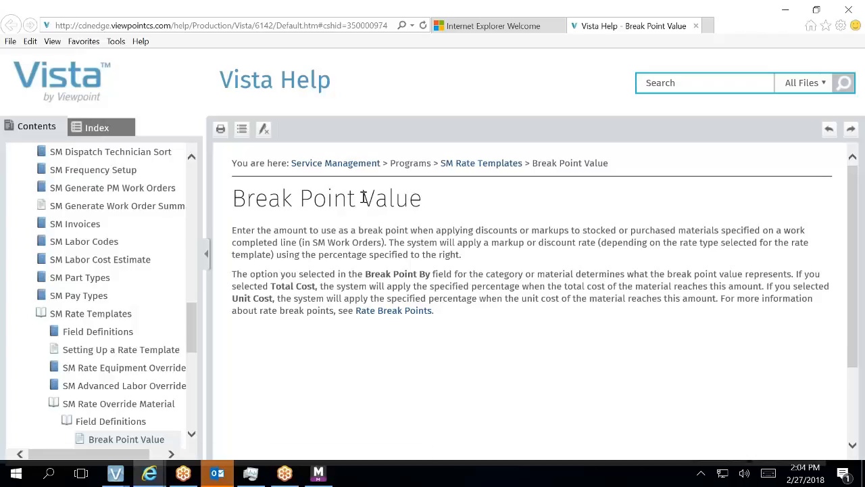
pyautogui.click(395, 310)
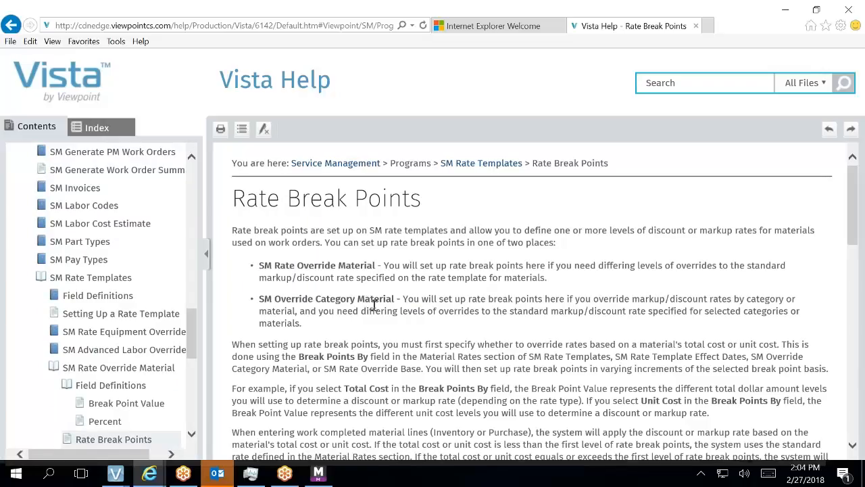
pyautogui.scroll(-3, 386, 327)
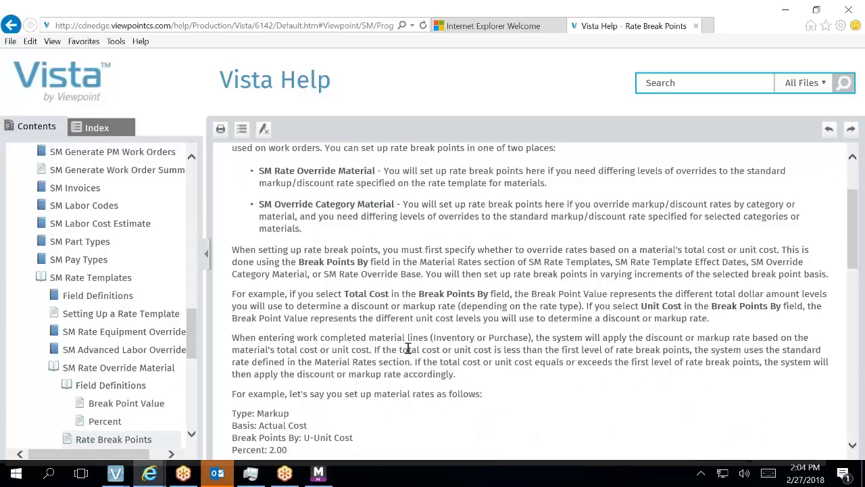
pyautogui.scroll(-5, 415, 340)
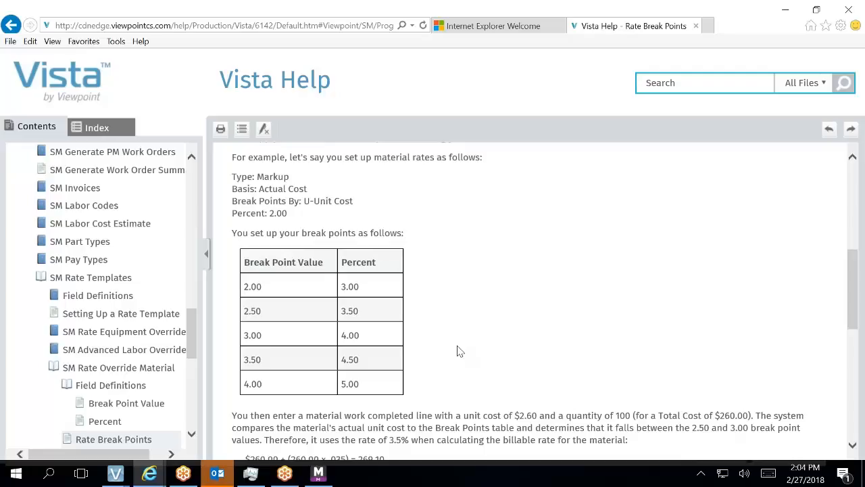
pyautogui.scroll(-1, 457, 351)
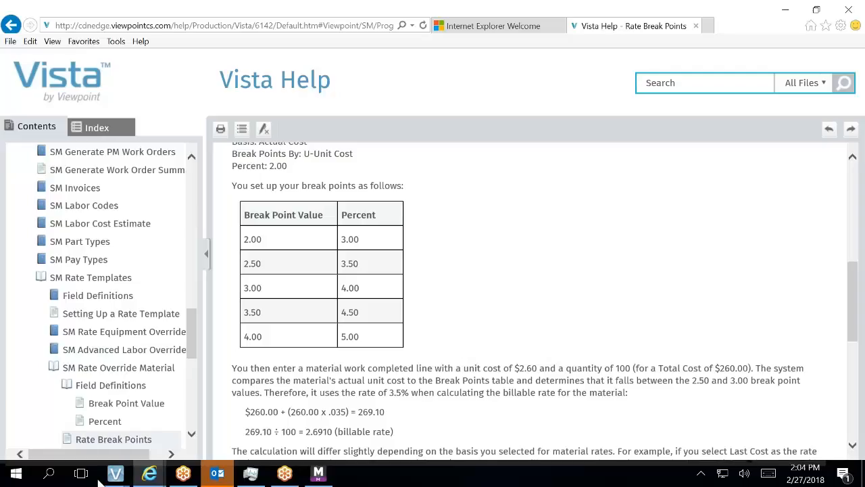
# - Close the material rate override and rate template windows, then close only the Vista Help page in the browser
pyautogui.moveTo(119, 477)
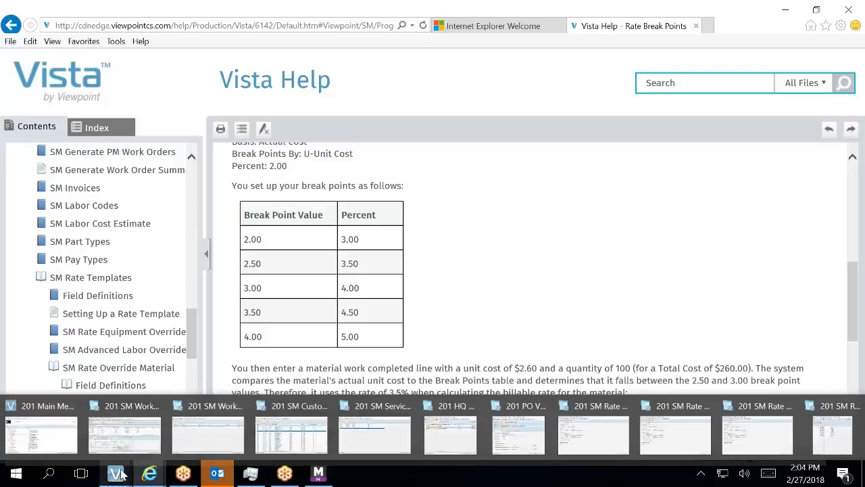
pyautogui.moveTo(130, 436)
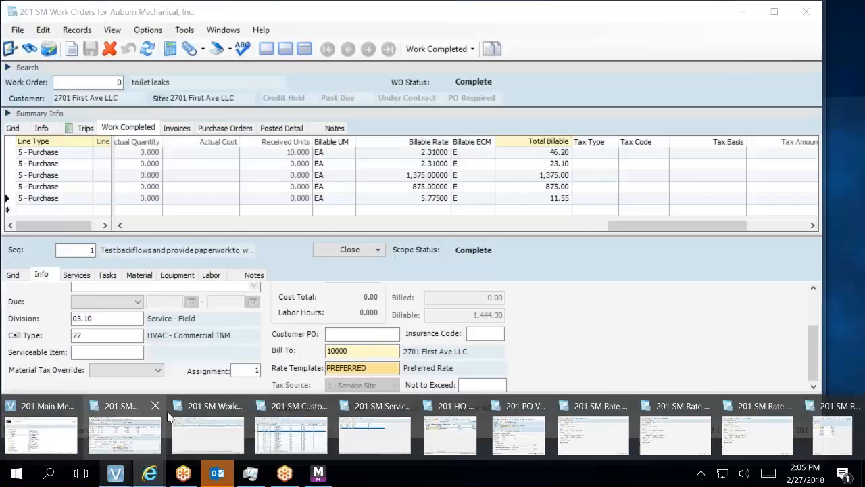
pyautogui.moveTo(246, 406)
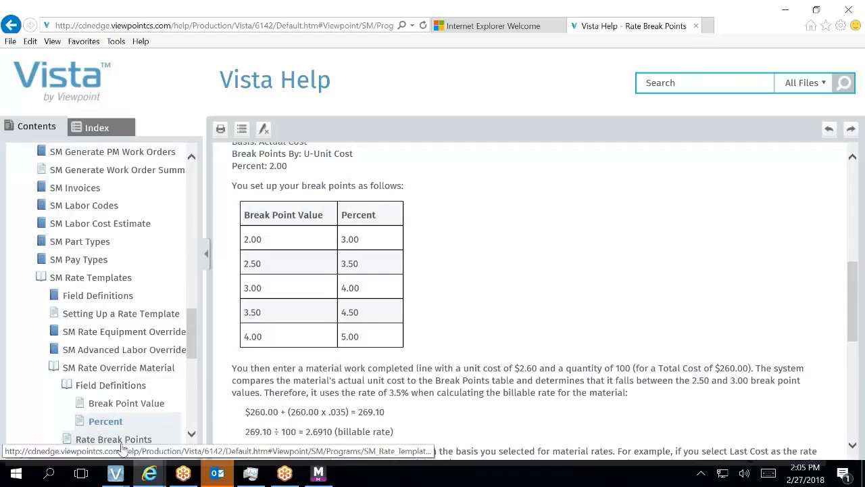
pyautogui.moveTo(116, 473)
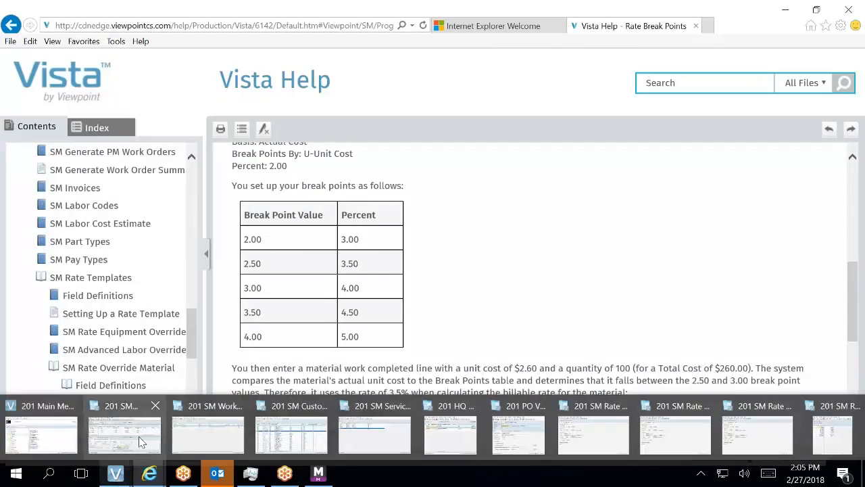
pyautogui.click(835, 434)
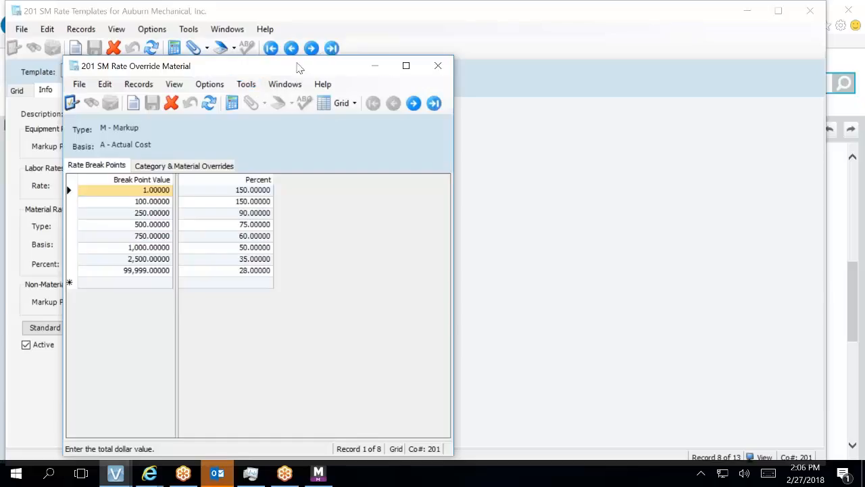
pyautogui.click(435, 69)
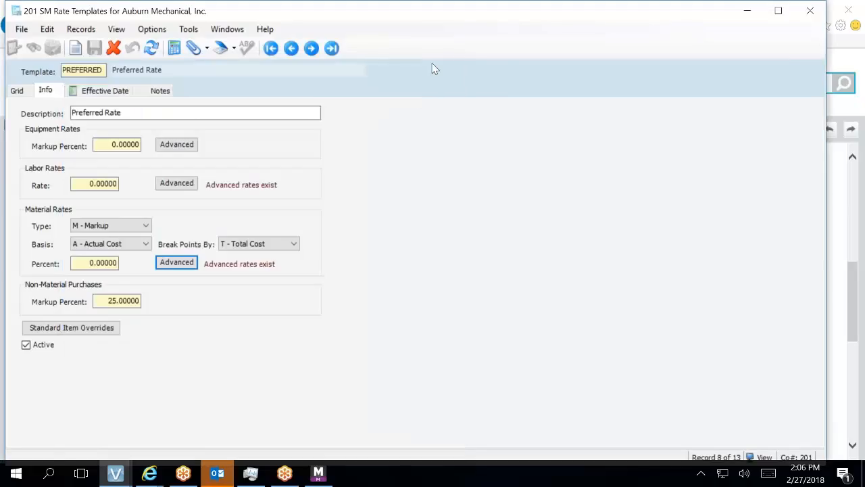
pyautogui.click(811, 11)
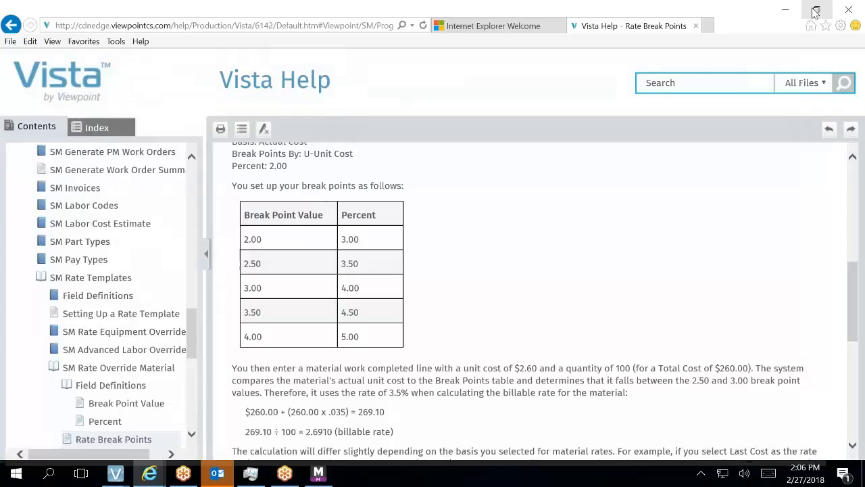
pyautogui.click(848, 9)
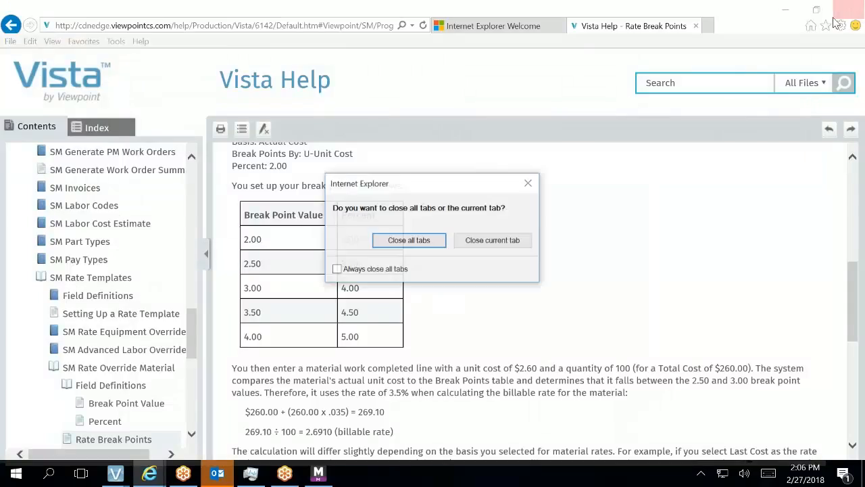
pyautogui.click(463, 240)
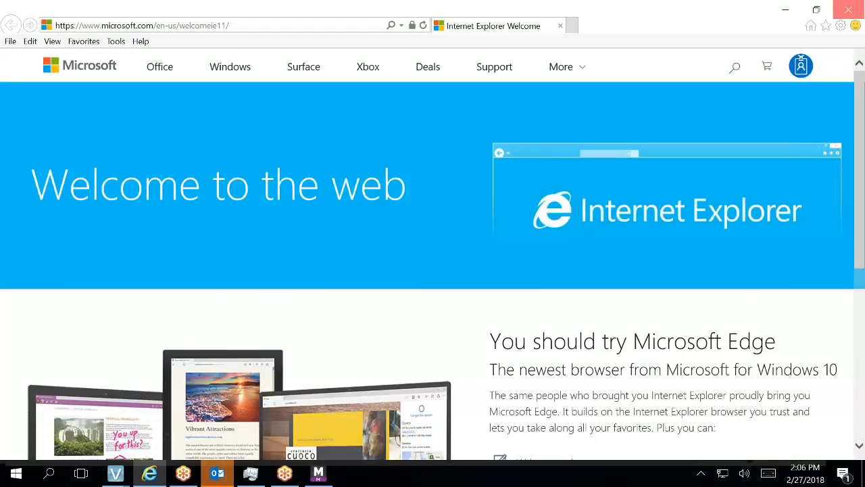
# - From the Vista main menu, add SM Rate Templates to Service Management's Home Work folder and open it from there
pyautogui.click(115, 473)
pyautogui.click(50, 425)
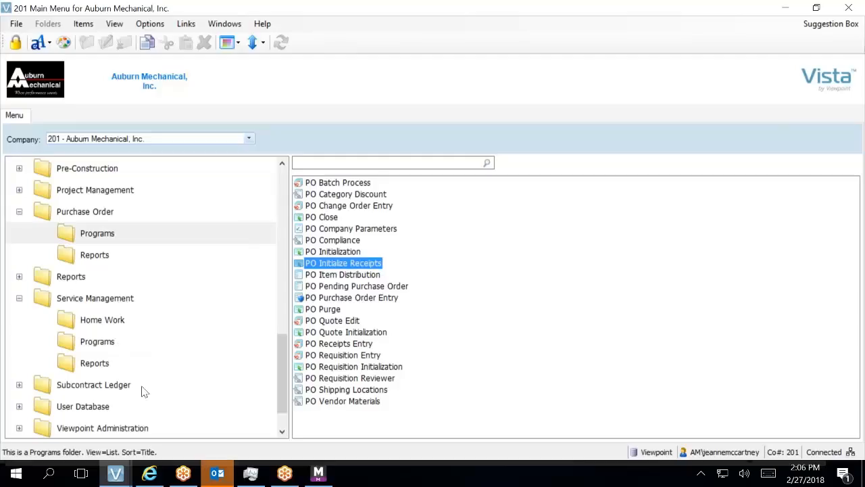
pyautogui.click(118, 342)
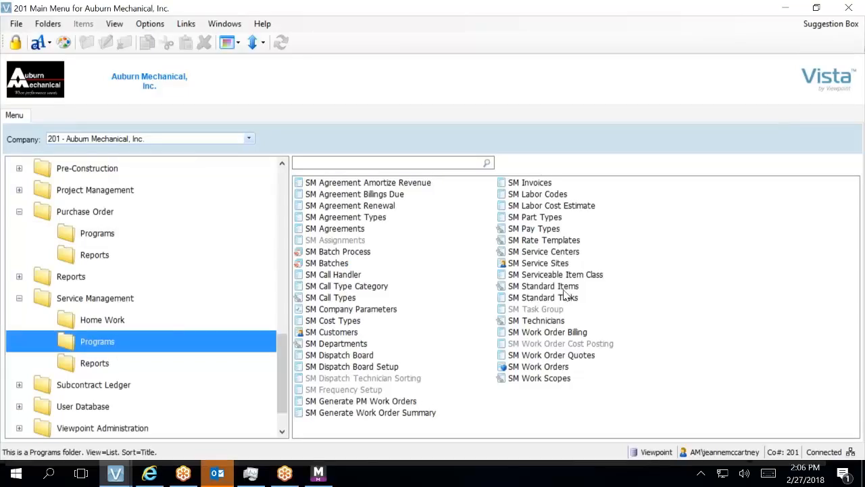
pyautogui.moveTo(544, 241); pyautogui.dragTo(166, 313)
pyautogui.click(166, 318)
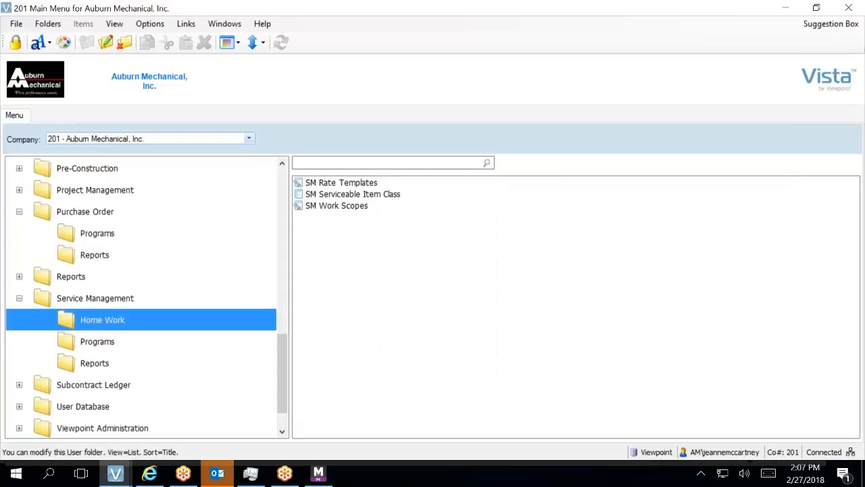
pyautogui.doubleClick(311, 189)
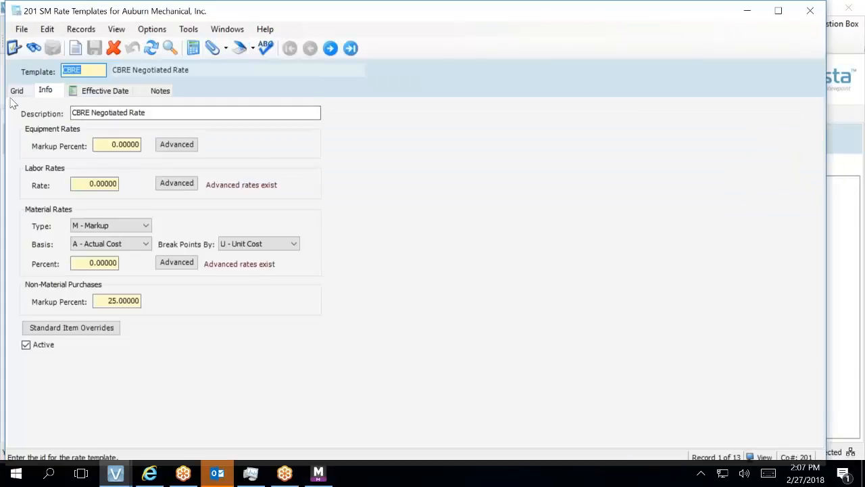
# - In the grid of rate templates, set Break Points By to T - Total Cost for every template from CBRE through UPS
pyautogui.click(15, 94)
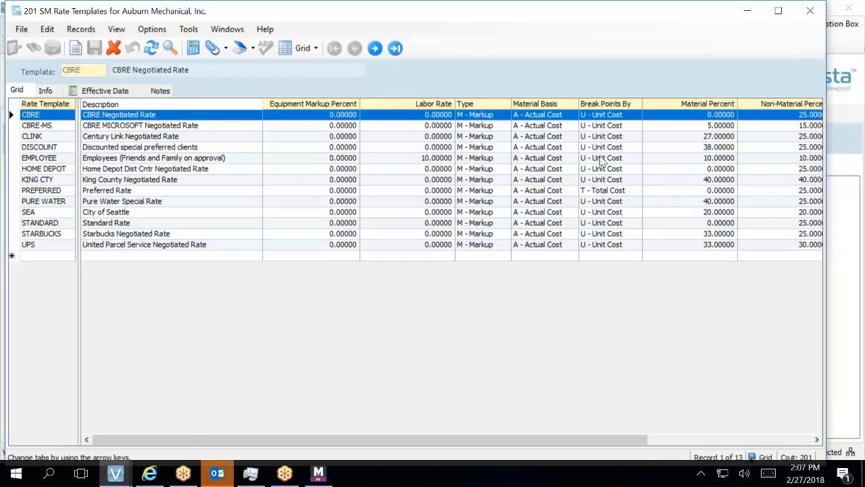
pyautogui.click(637, 116)
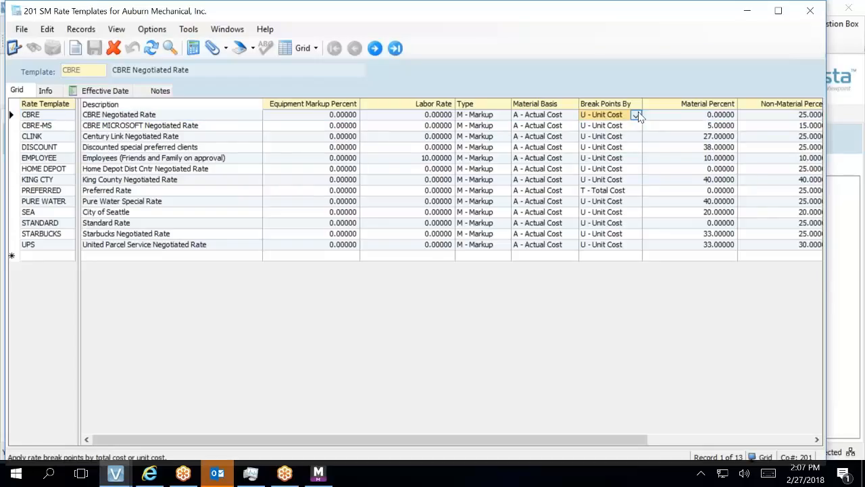
pyautogui.write('T')
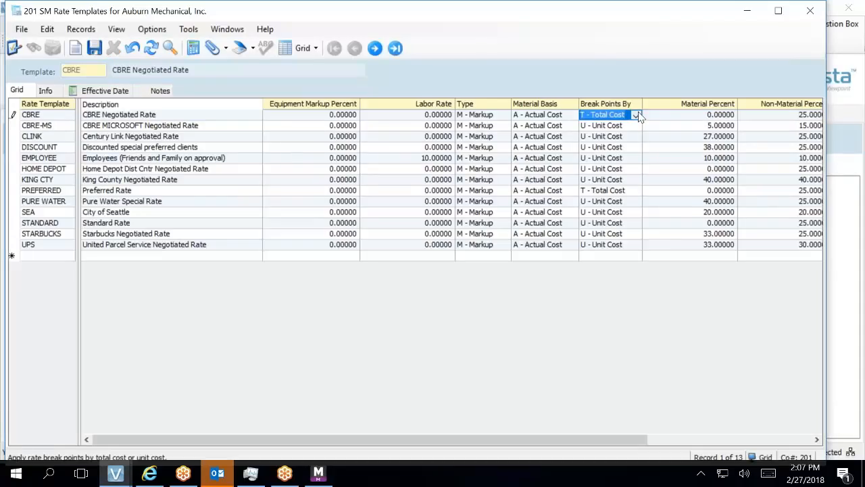
pyautogui.press('Down')
pyautogui.write('T')
pyautogui.press('Down')
pyautogui.write('T')
pyautogui.press('Down')
pyautogui.write('T')
pyautogui.press('Down')
pyautogui.write('T')
pyautogui.press('Down')
pyautogui.write('T')
pyautogui.press('Down')
pyautogui.write('T')
pyautogui.press('Down')
pyautogui.press('Down')
pyautogui.press('Down')
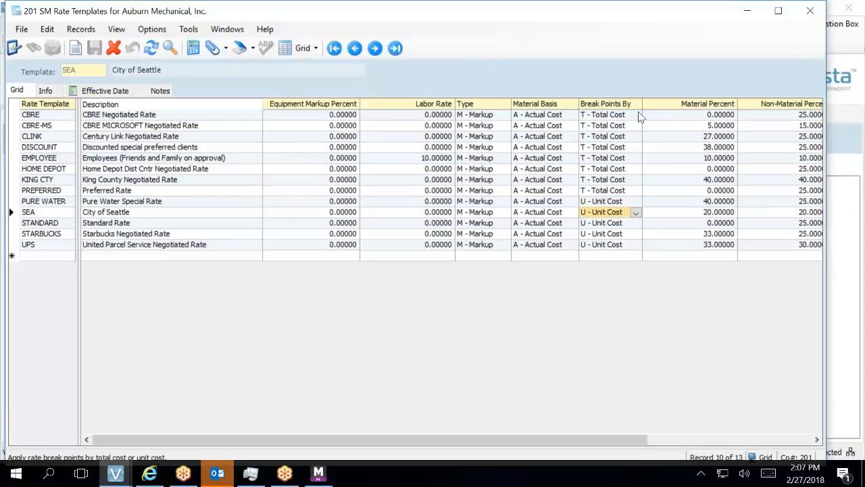
pyautogui.press('Up')
pyautogui.write('T')
pyautogui.press('Down')
pyautogui.write('T')
pyautogui.press('Down')
pyautogui.write('T')
pyautogui.press('Down')
pyautogui.write('T')
pyautogui.press('Down')
pyautogui.write('T')
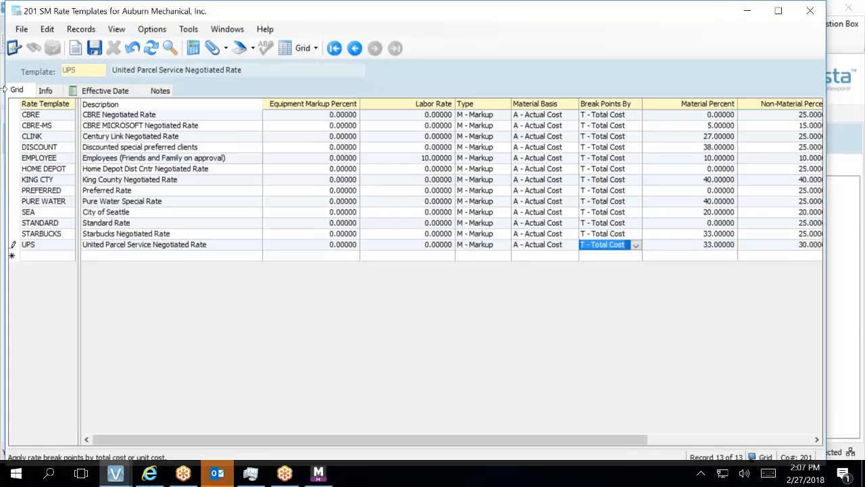
# - Go to the STANDARD rate template's details and open its advanced material rate break points
pyautogui.click(45, 92)
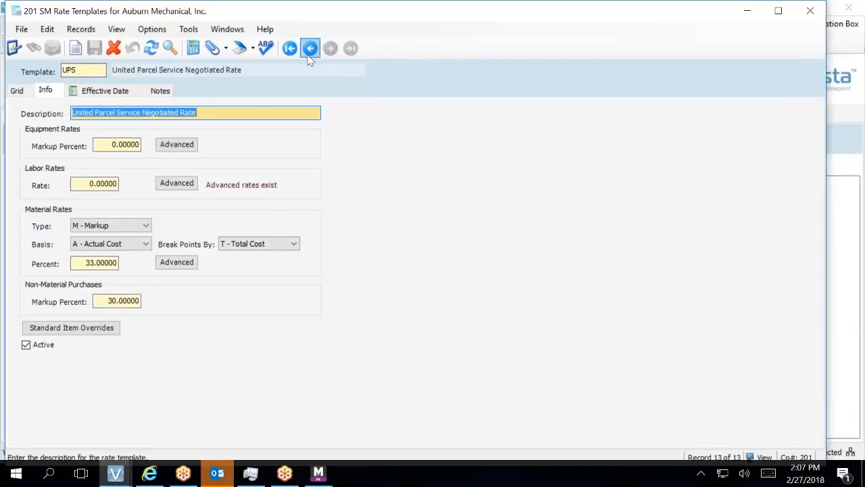
pyautogui.click(77, 73)
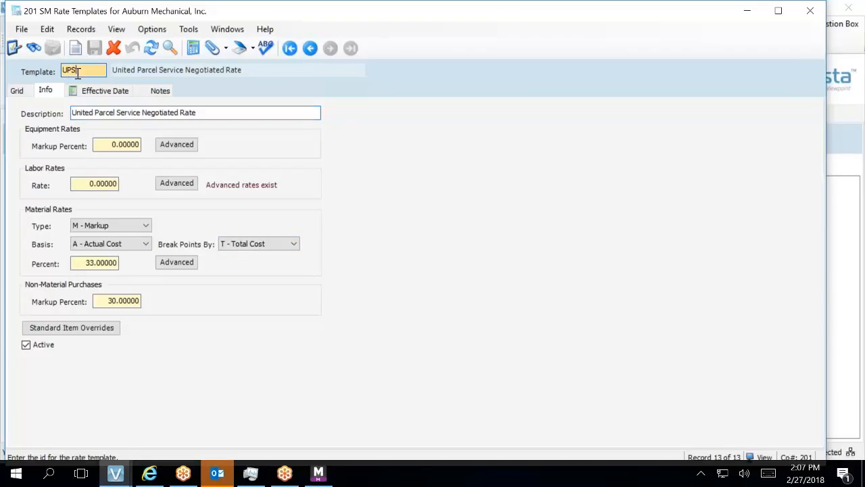
pyautogui.click(313, 52)
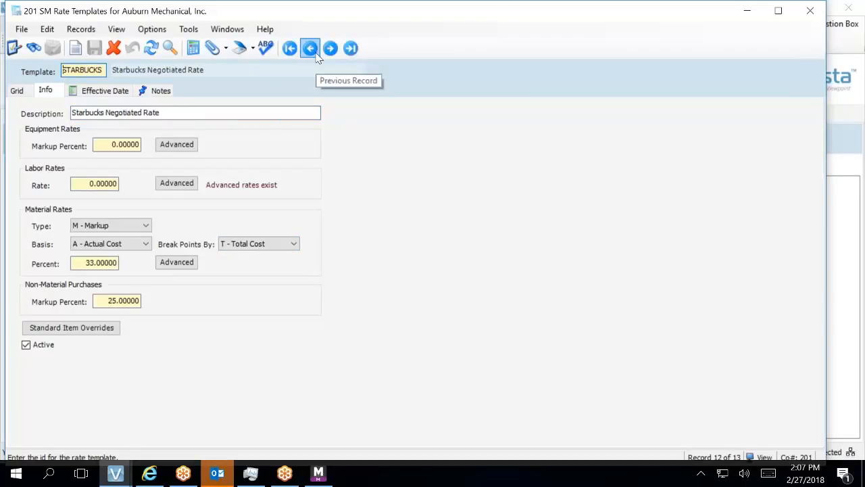
pyautogui.click(316, 54)
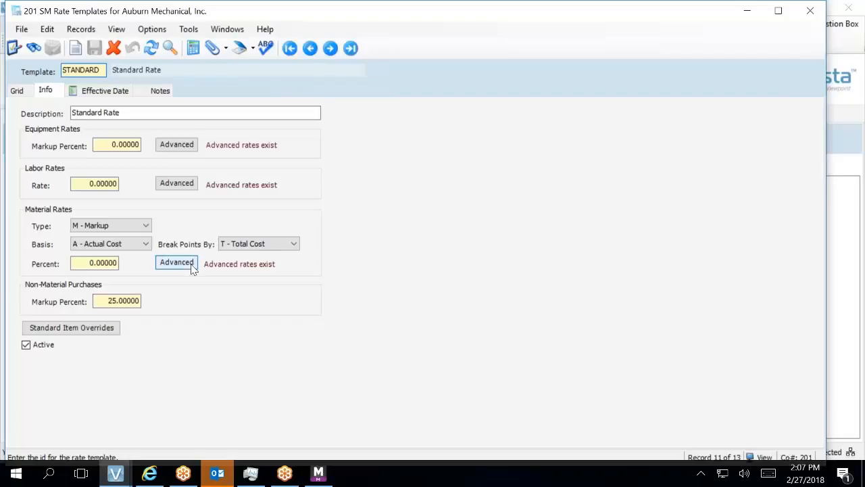
pyautogui.click(177, 263)
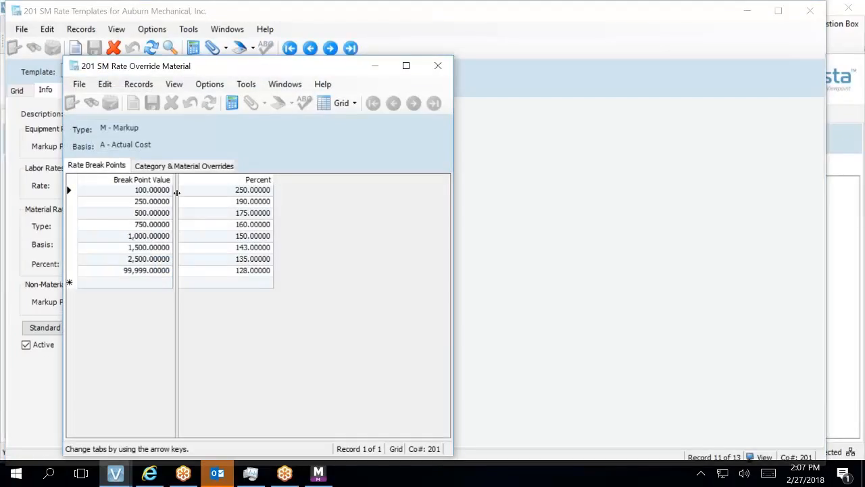
# - Add a break point with value 1 and 150 percent, then sort the break points by ascending value
pyautogui.click(150, 280)
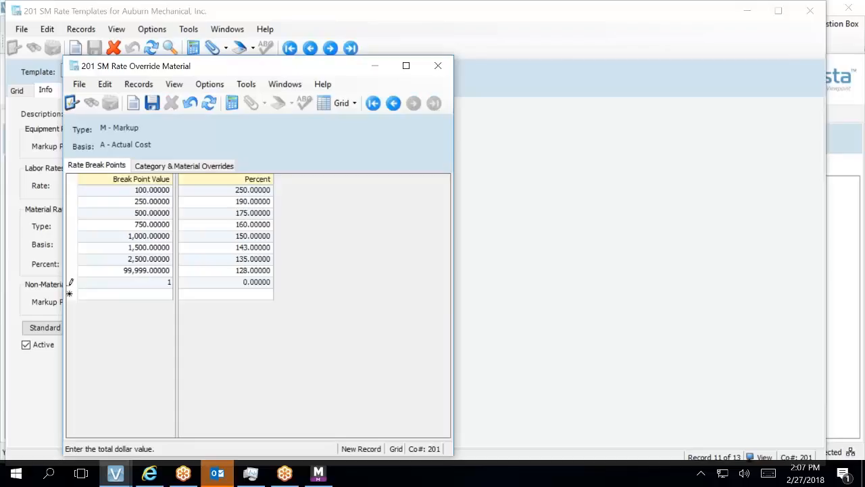
pyautogui.write('1')
pyautogui.press('Tab')
pyautogui.write('120')
pyautogui.press('BackSpace')
pyautogui.press('BackSpace')
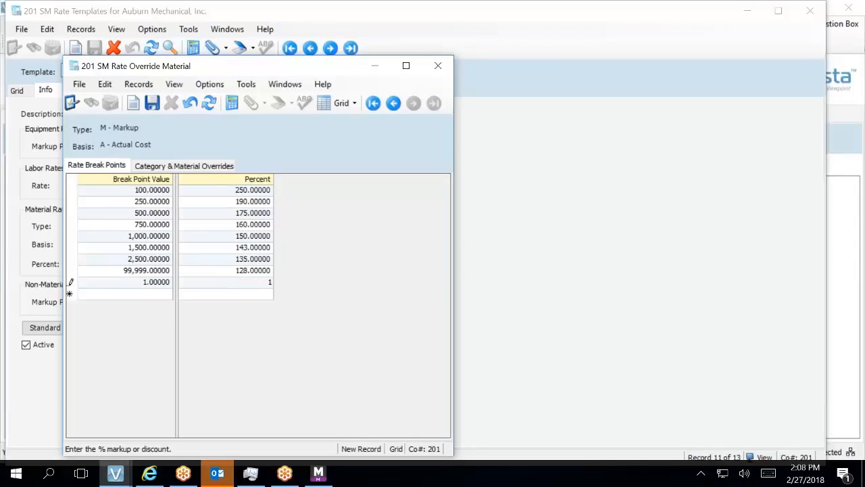
pyautogui.write('50')
pyautogui.click(155, 180)
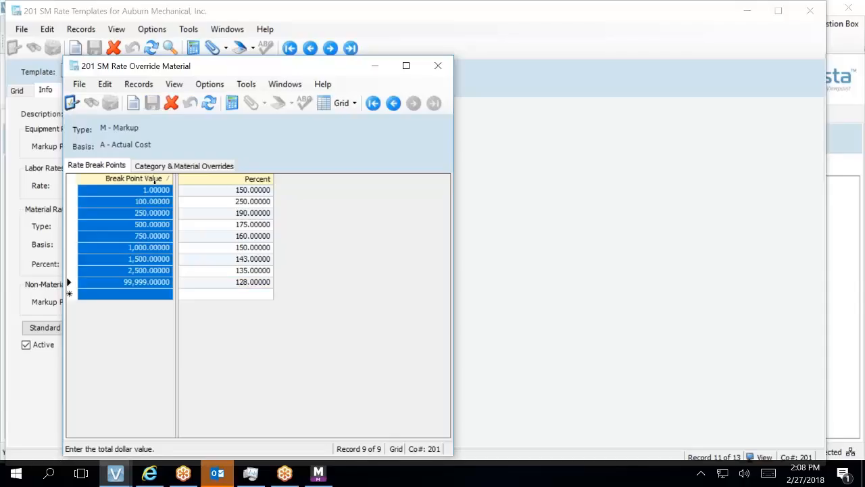
# - Set the markup percent to 150 for the 100 break point and 90 for the 250 break point
pyautogui.click(224, 202)
pyautogui.write('150')
pyautogui.press('Return')
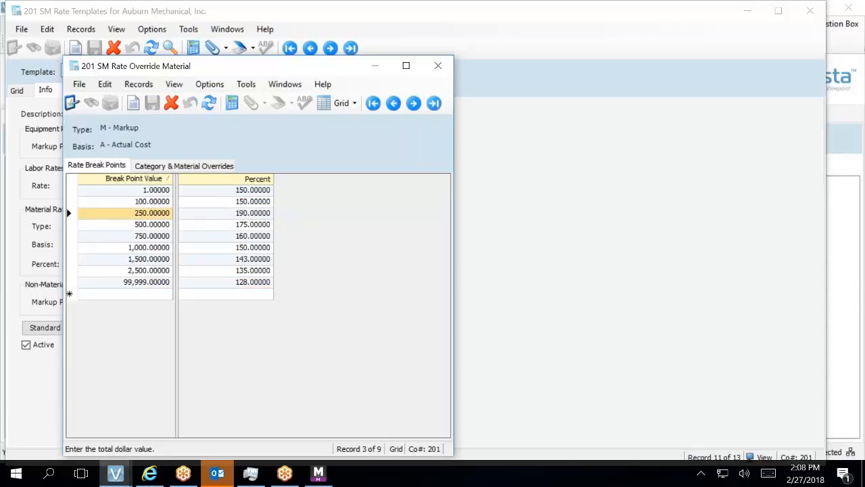
pyautogui.click(252, 213)
pyautogui.write('90')
pyautogui.press('Return')
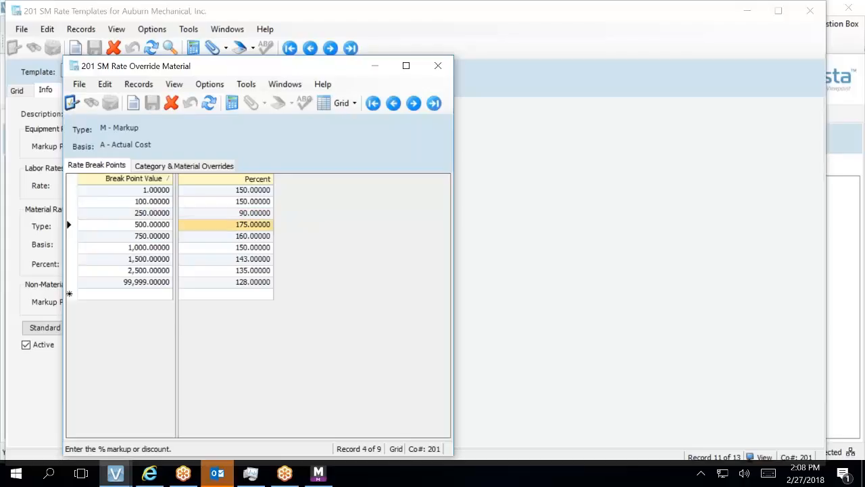
# - Set the markup percents of the 500, 750 and 1,000 break points to 75, 60 and 50
pyautogui.write('75')
pyautogui.press('Return')
pyautogui.write('16')
pyautogui.press('BackSpace')
pyautogui.press('BackSpace')
pyautogui.write('60')
pyautogui.press('Return')
pyautogui.write('50')
pyautogui.press('Return')
# - Set the markup percents of the 1,500, 2,500 and 99,999 break points to 43, 35 and 28
pyautogui.write('1')
pyautogui.press('BackSpace')
pyautogui.write('43')
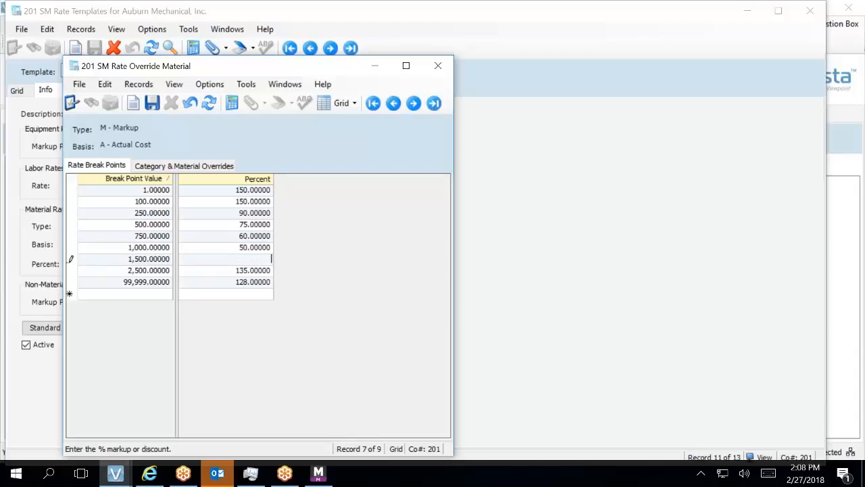
pyautogui.press('Return')
pyautogui.write('35')
pyautogui.press('Return')
pyautogui.write('28')
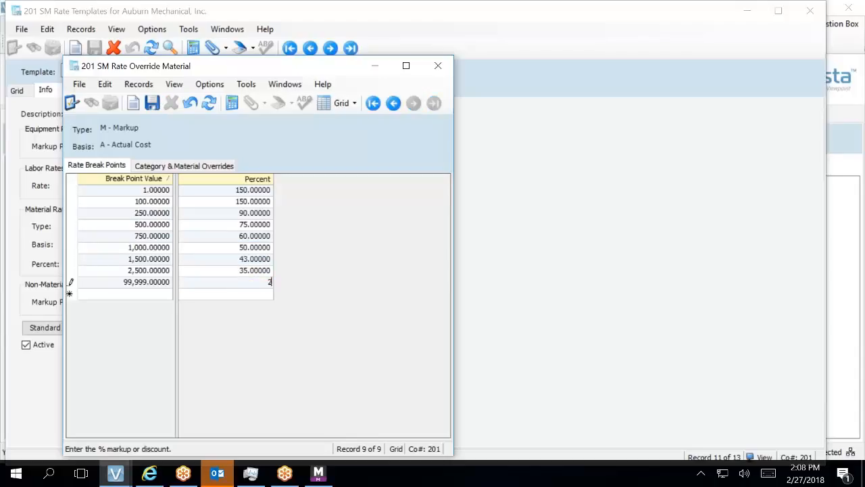
# - Commit and close the STANDARD template's material break points, and check the material rates of the STARBUCKS and UPS templates
pyautogui.press('Return')
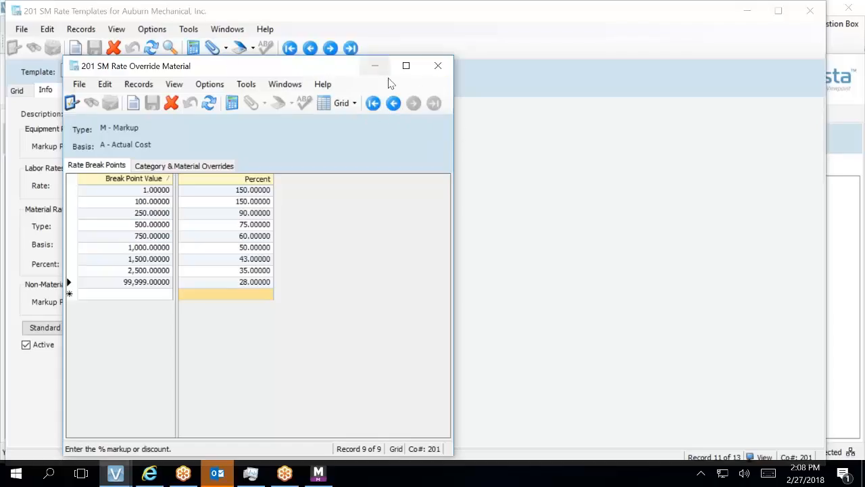
pyautogui.click(438, 66)
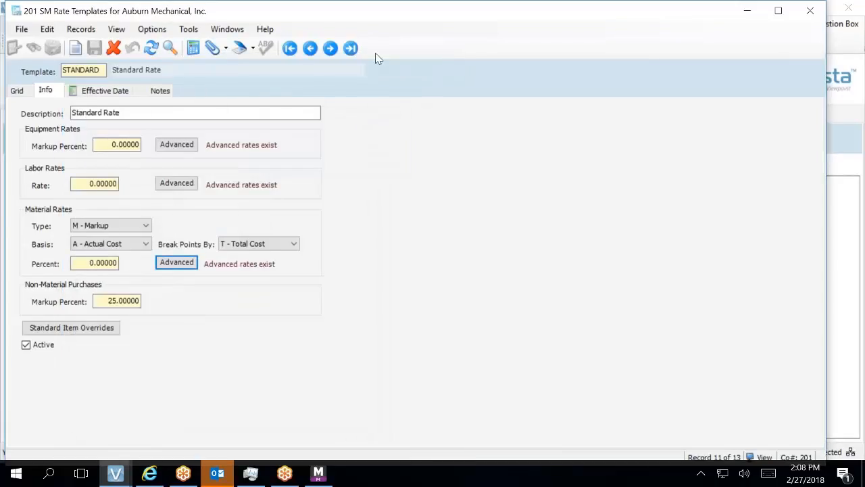
pyautogui.click(327, 53)
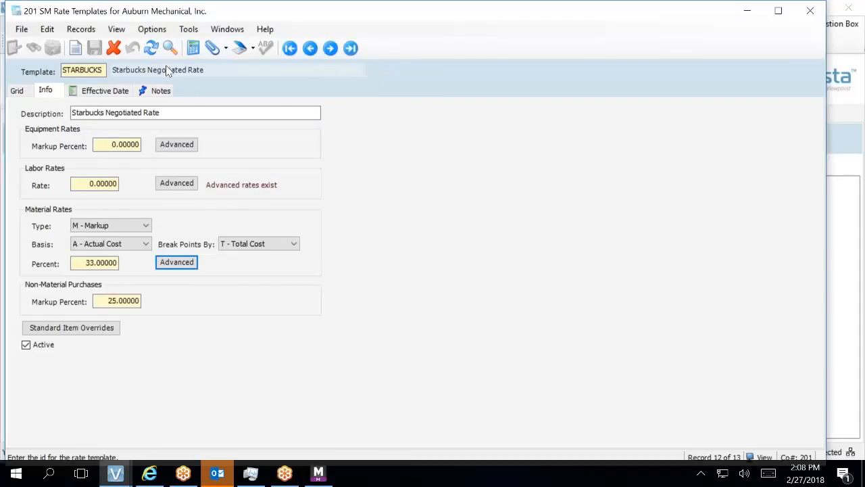
pyautogui.click(327, 50)
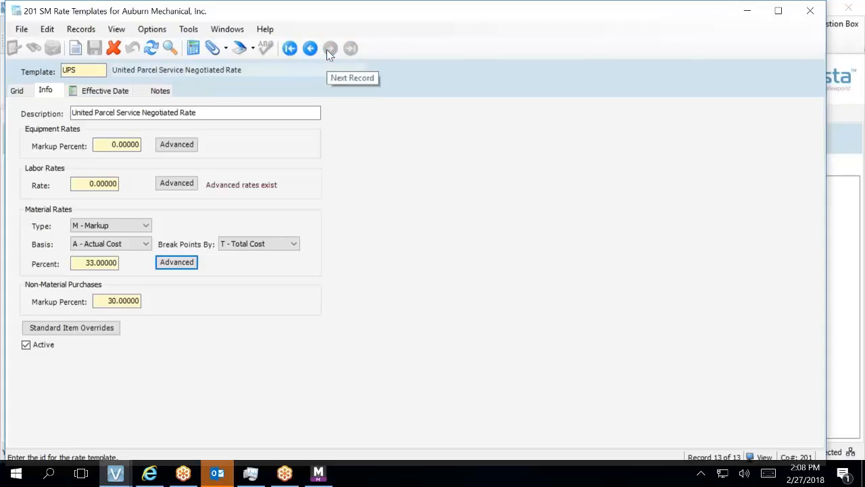
# - In the CBRE template's material rates, add a break point with value 1 and 150 percent, and sort the break points ascending
pyautogui.click(290, 49)
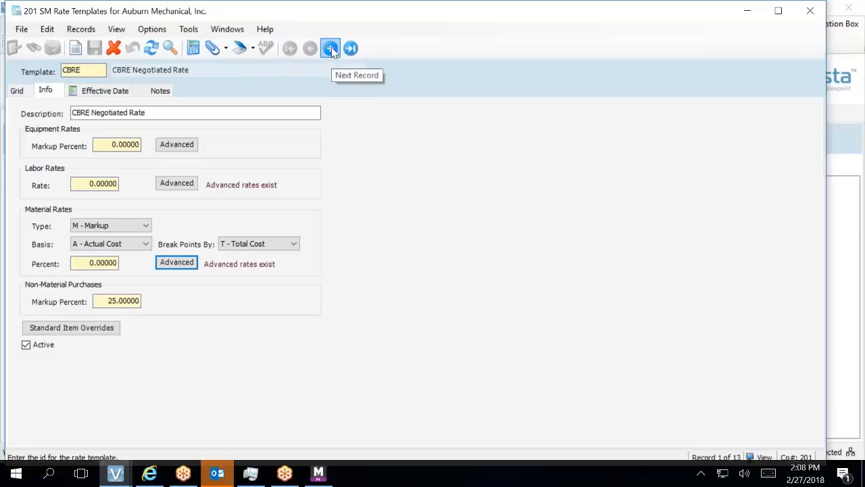
pyautogui.click(174, 263)
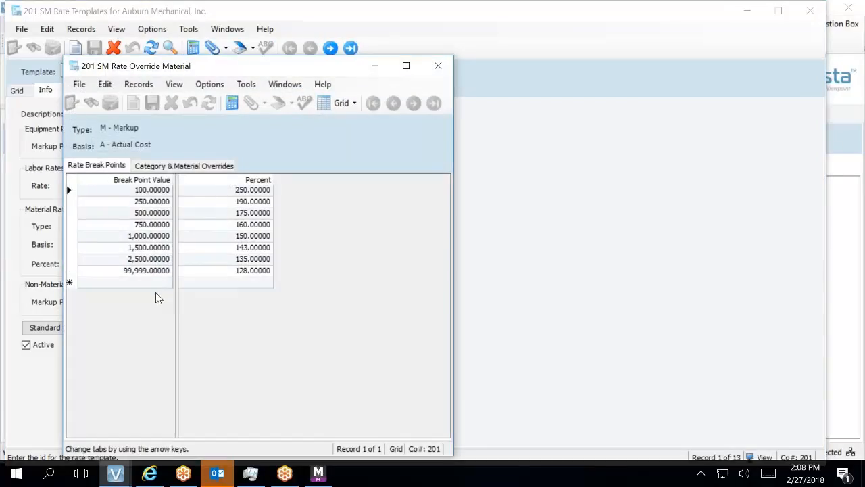
pyautogui.click(154, 284)
pyautogui.write('1')
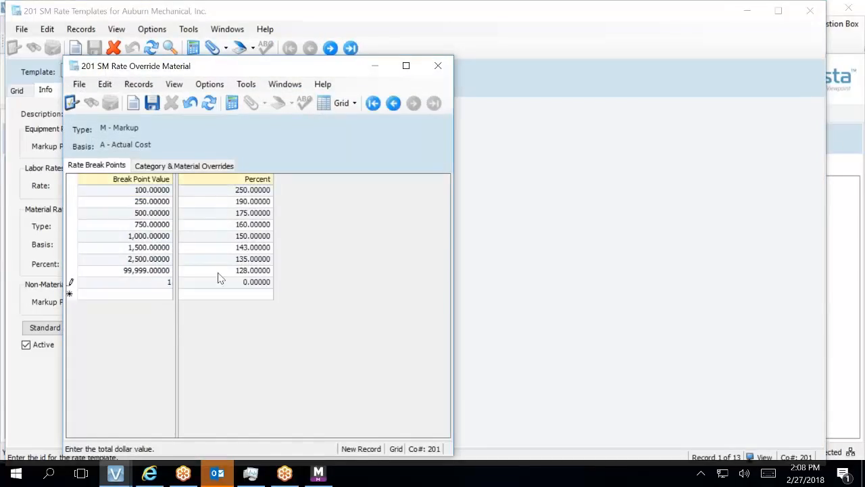
pyautogui.press('Tab')
pyautogui.write('15')
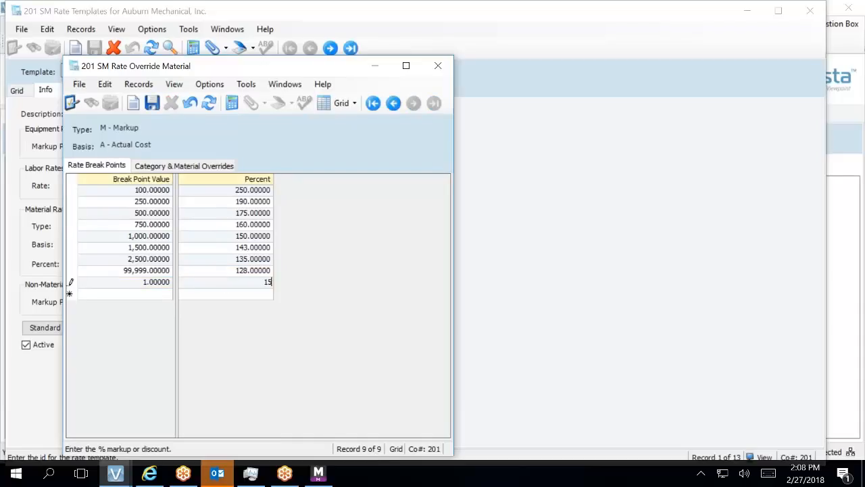
pyautogui.press('Tab')
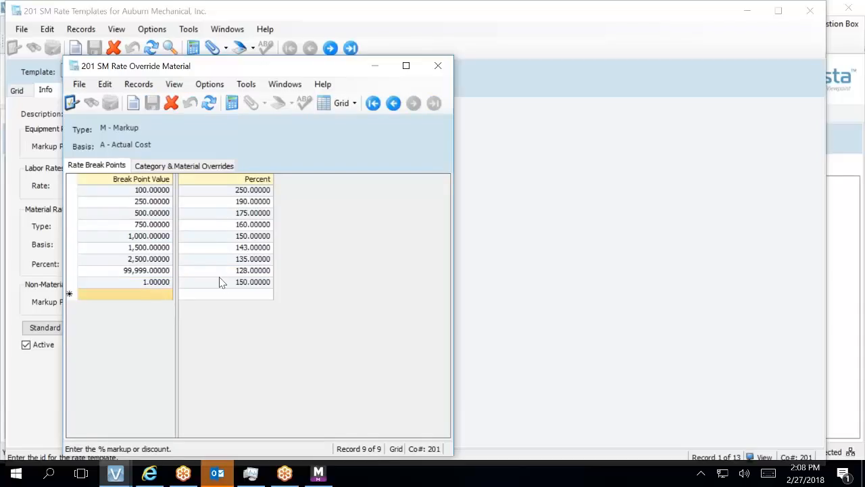
pyautogui.click(144, 178)
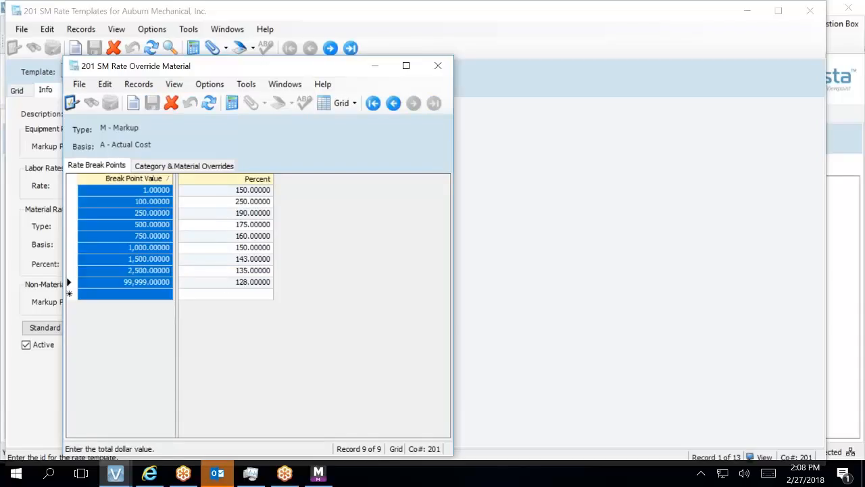
# - Set the CBRE markup percent to 150 for the 100 break point and 90 for the 250 break point
pyautogui.click(252, 201)
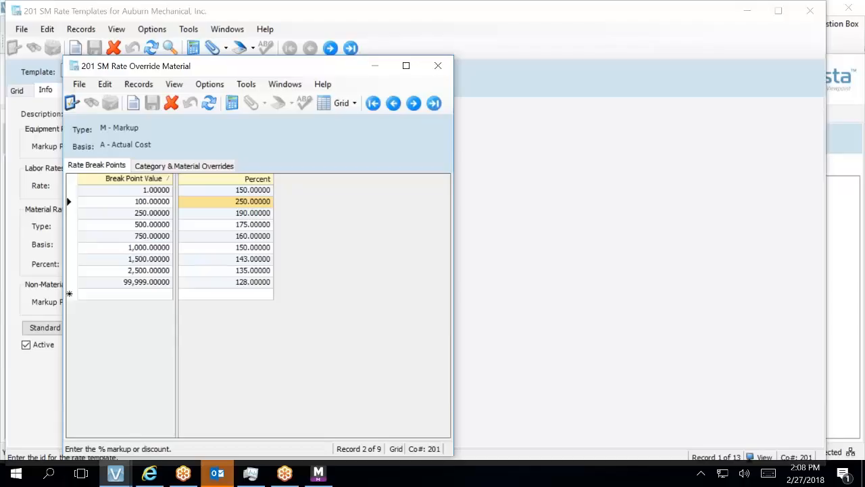
pyautogui.write('15')
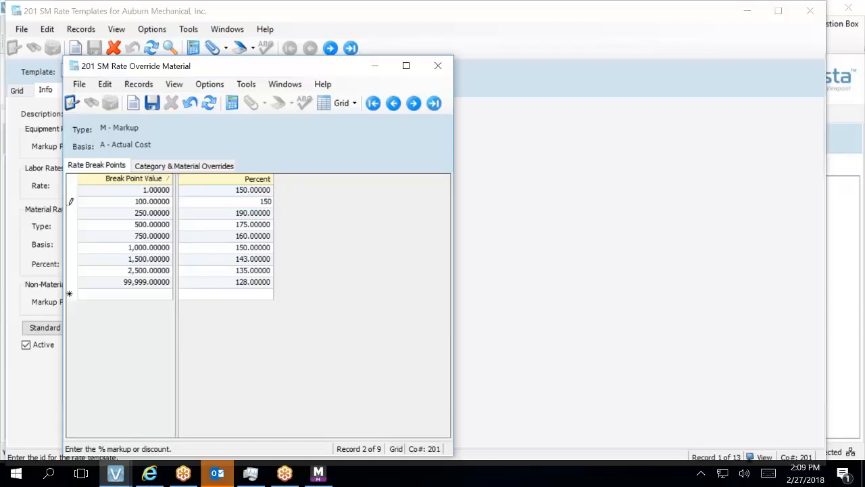
pyautogui.write('0')
pyautogui.press('Return')
pyautogui.write('90')
pyautogui.press('Return')
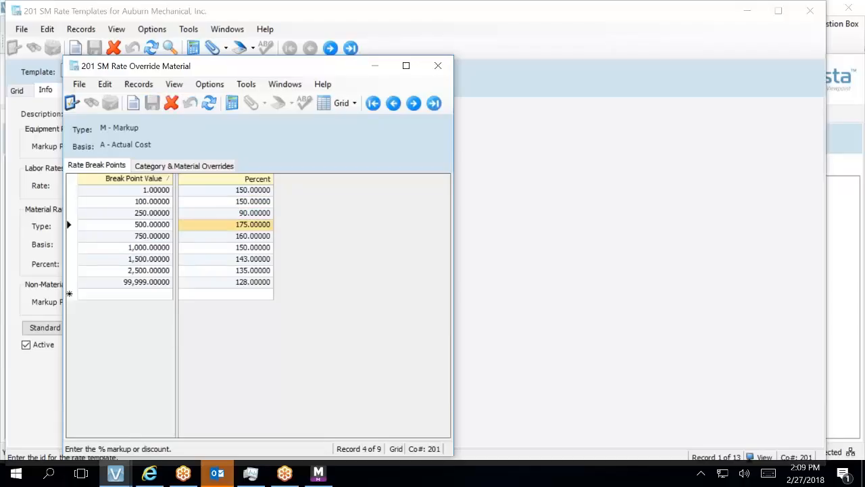
# - Set the CBRE markup percents of the 500, 750 and 1,000 break points to 75, 60 and 50
pyautogui.write('75')
pyautogui.press('Return')
pyautogui.write('60')
pyautogui.press('Return')
pyautogui.write('50')
pyautogui.press('Return')
# - Set the CBRE markup percents of the 1,500, 2,500 and 99,999 break points to 43, 35 and 28, and close the material overrides
pyautogui.write('43')
pyautogui.press('Return')
pyautogui.write('35')
pyautogui.press('Return')
pyautogui.write('2')
pyautogui.press('Return')
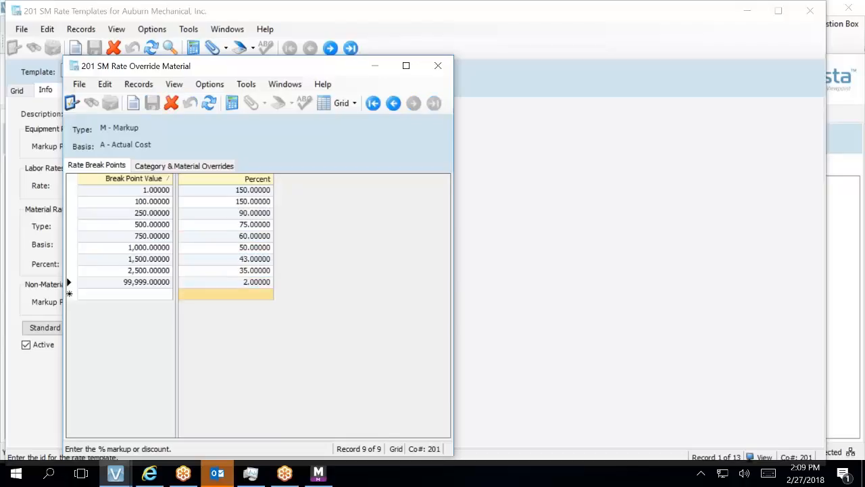
pyautogui.press('Up')
pyautogui.write('28')
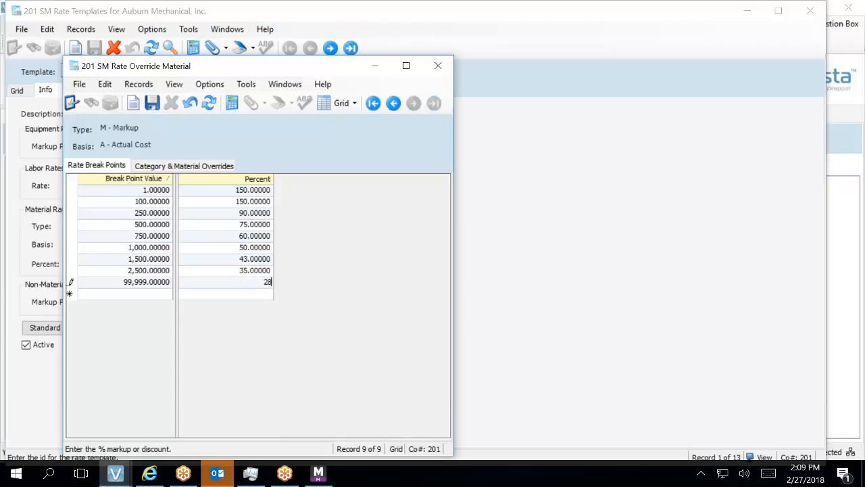
pyautogui.press('Up')
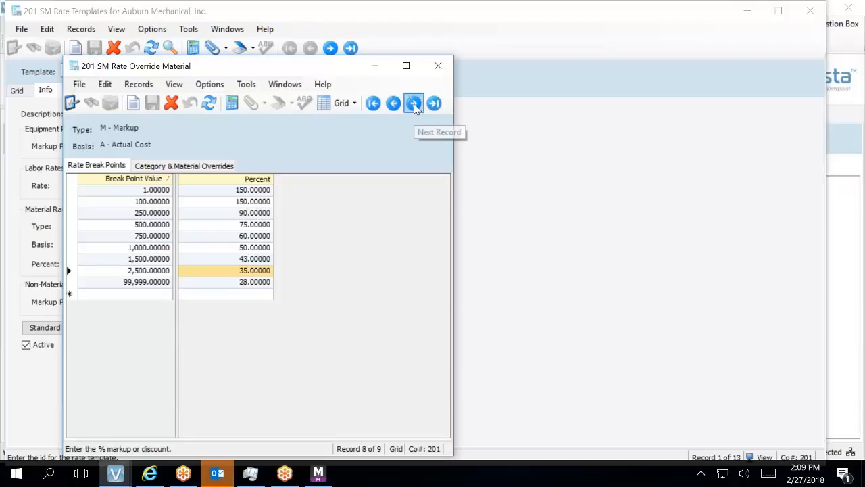
pyautogui.click(438, 66)
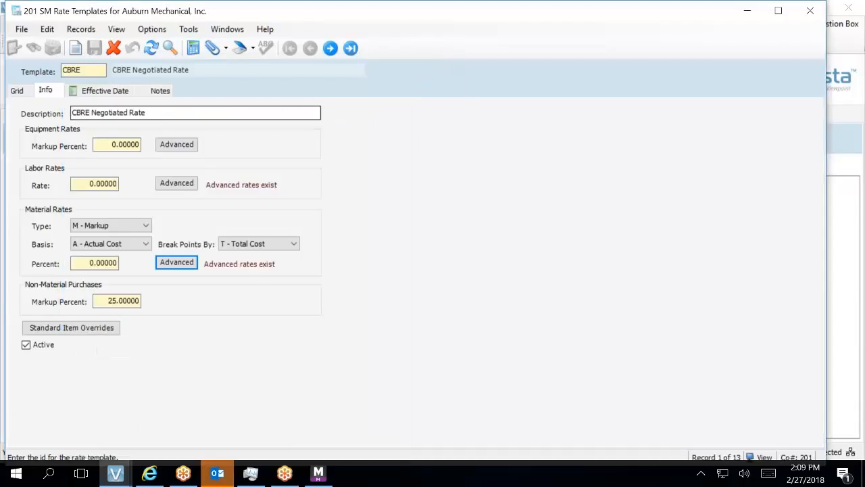
# - In the Home Depot template's material rates, add a break point with value 1 and 150 percent, and sort the break points ascending
pyautogui.click(323, 47)
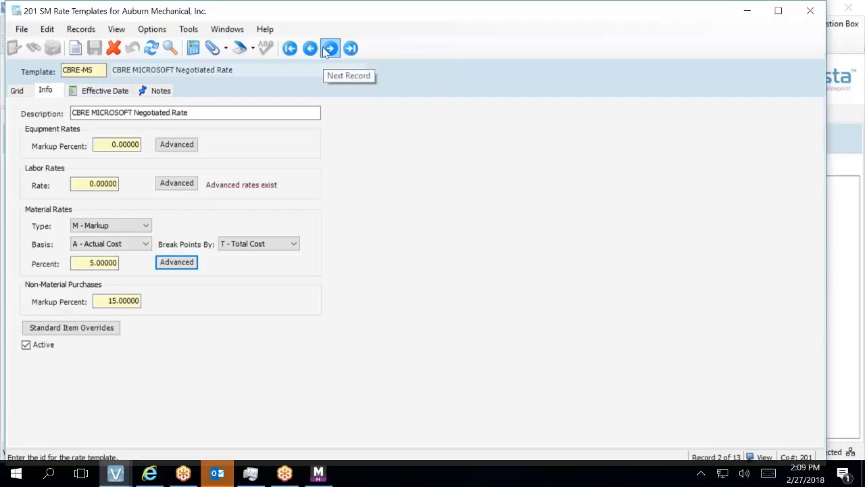
pyautogui.click(322, 46)
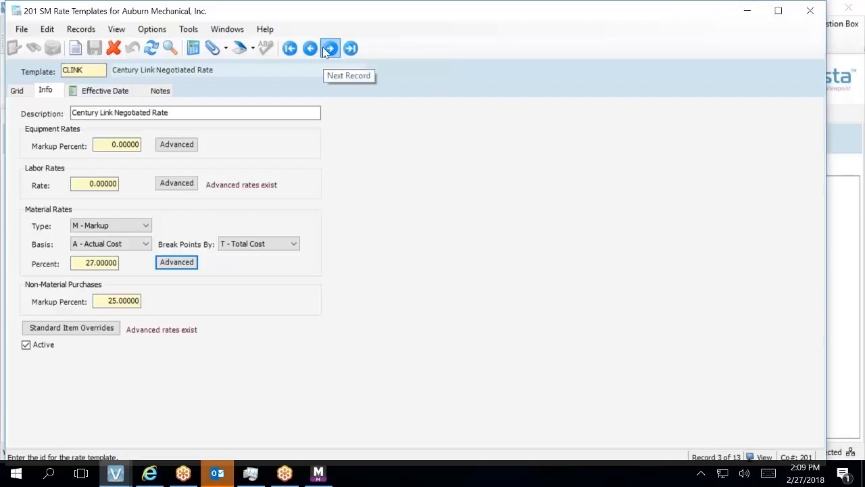
pyautogui.click(323, 47)
pyautogui.click(322, 47)
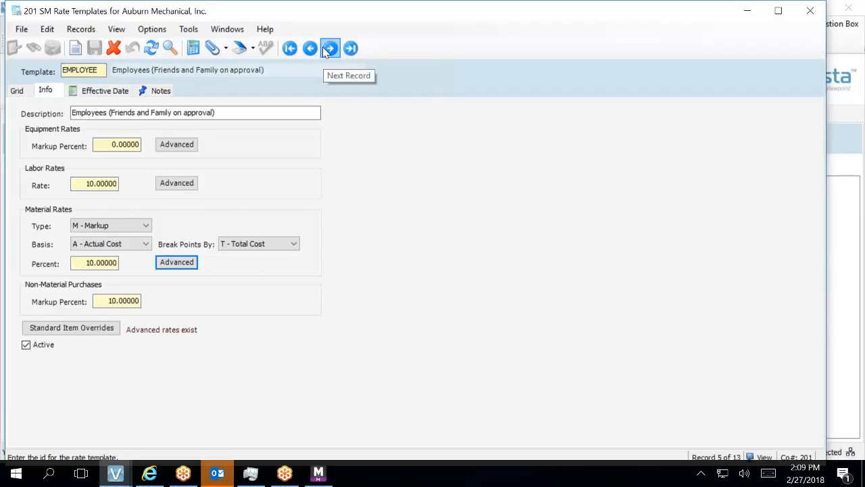
pyautogui.click(322, 47)
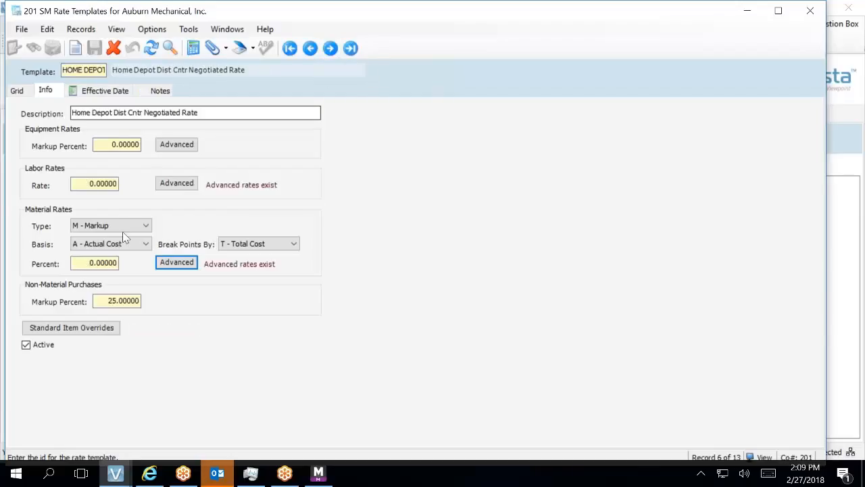
pyautogui.click(175, 263)
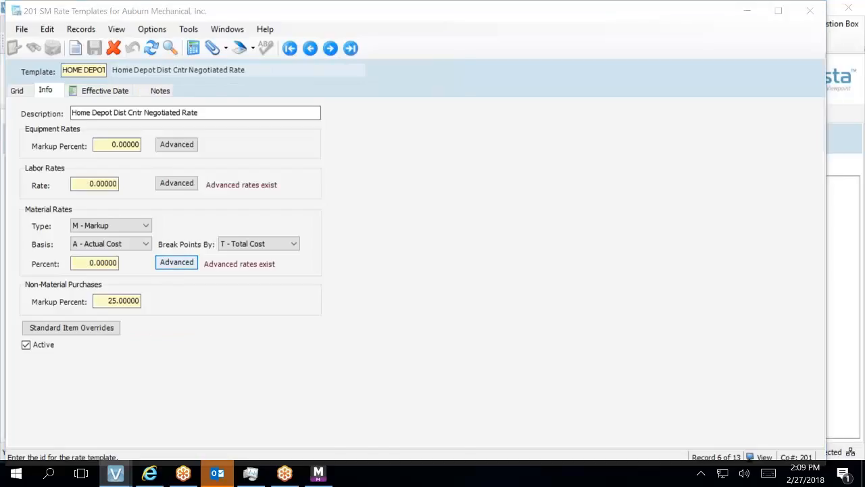
pyautogui.click(140, 272)
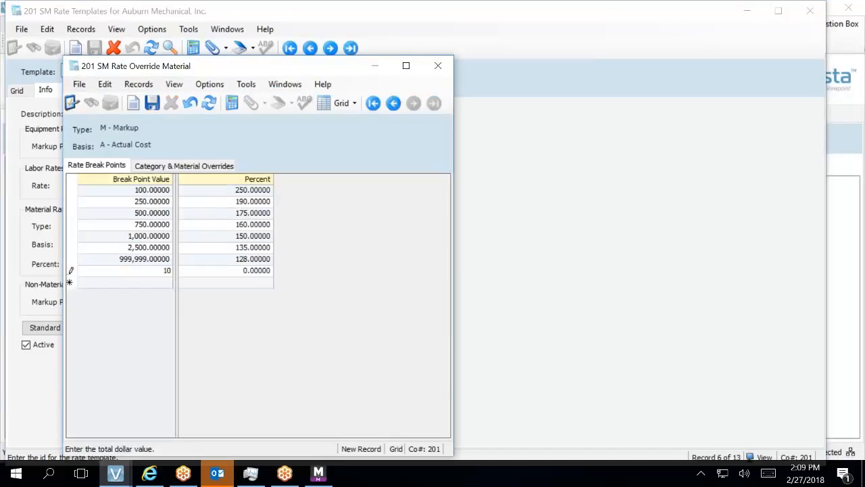
pyautogui.write('1')
pyautogui.press('Tab')
pyautogui.write('2')
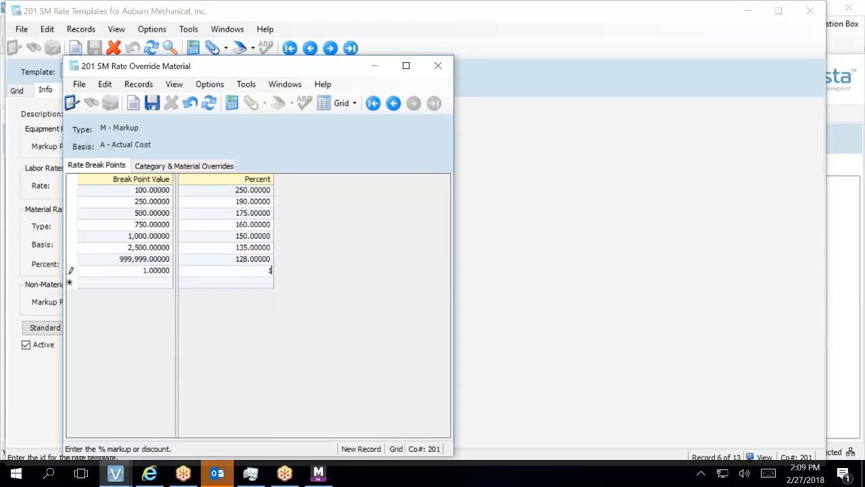
pyautogui.write('50')
pyautogui.press('Tab')
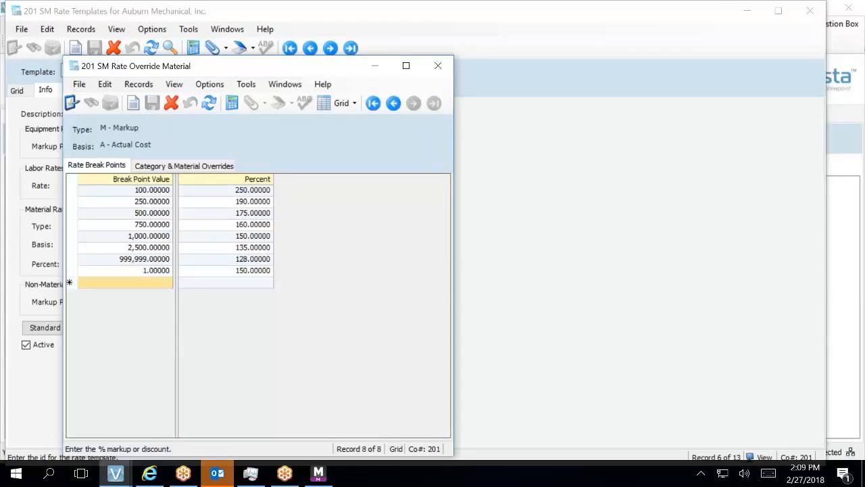
pyautogui.click(167, 178)
# - Set the Home Depot markup percent to 150 for the 100 break point and 90 for the 250 break point
pyautogui.click(243, 203)
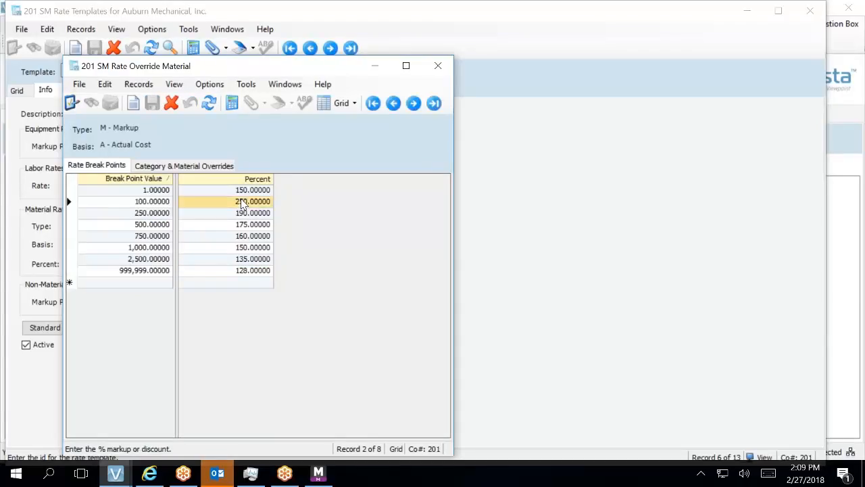
pyautogui.write('150')
pyautogui.press('Down')
pyautogui.write('1')
pyautogui.press('BackSpace')
pyautogui.write('90')
pyautogui.press('Down')
# - Set the Home Depot markup percents of the 500, 750 and 1,000 break points to 75, 60 and 50
pyautogui.write('75')
pyautogui.press('Down')
pyautogui.write('60')
pyautogui.press('Down')
pyautogui.write('50')
pyautogui.press('Down')
# - Set the Home Depot markup percents of the 2,500 and 999,999 break points to 35 and 28, and close the material overrides
pyautogui.write('35')
pyautogui.press('Down')
pyautogui.write('2')
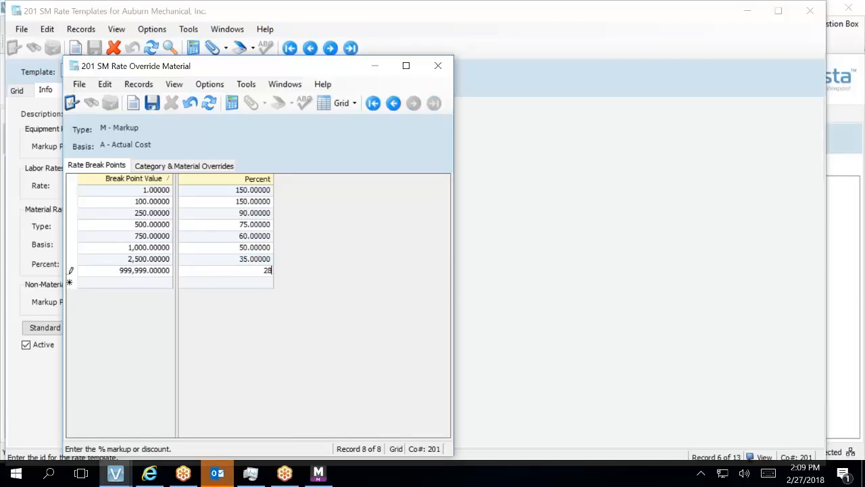
pyautogui.press('Down')
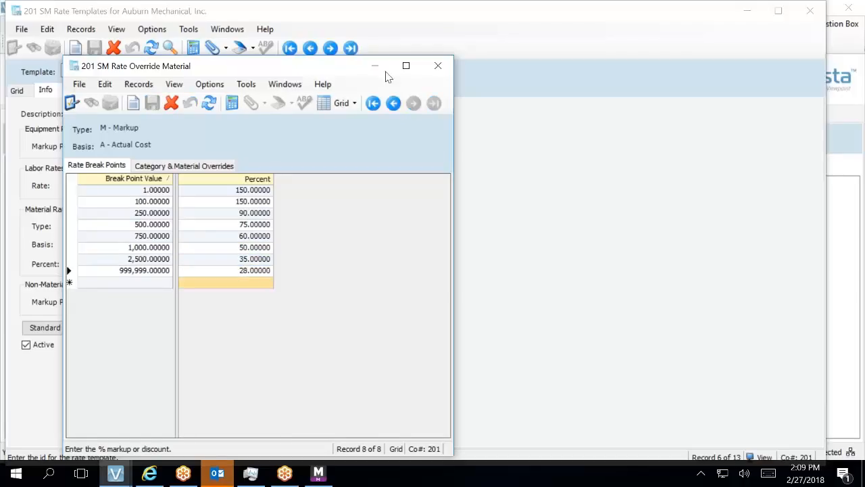
pyautogui.click(438, 67)
# - Review the material markup break points and percents of the PREFERRED and STANDARD rate templates
pyautogui.click(331, 47)
pyautogui.click(331, 48)
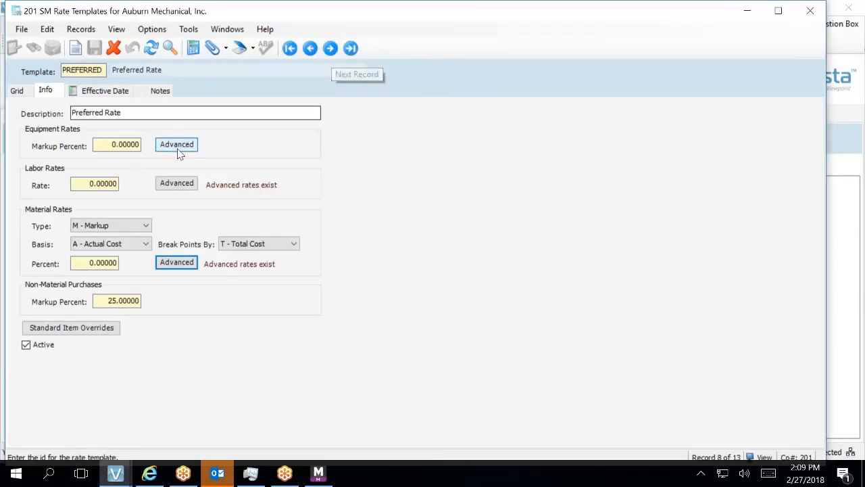
pyautogui.click(177, 261)
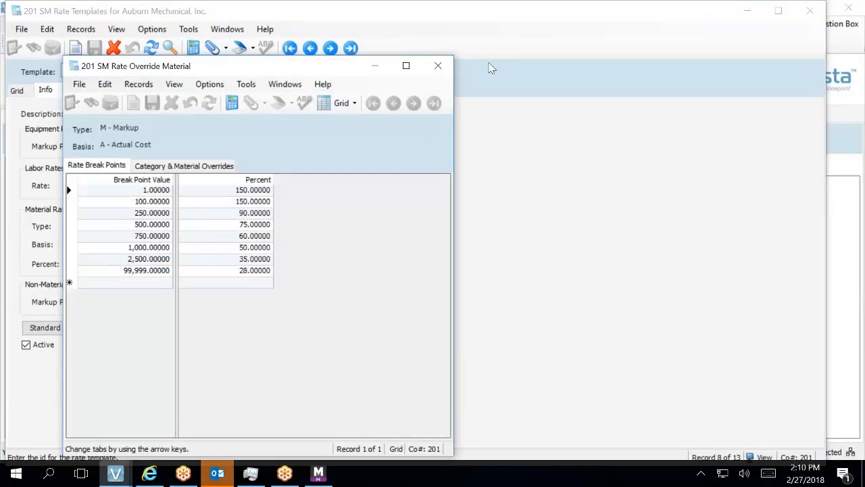
pyautogui.click(438, 66)
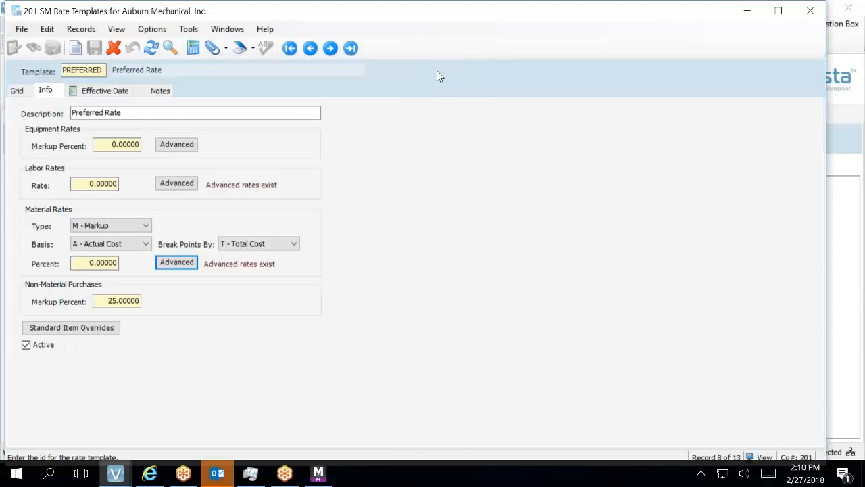
pyautogui.click(330, 48)
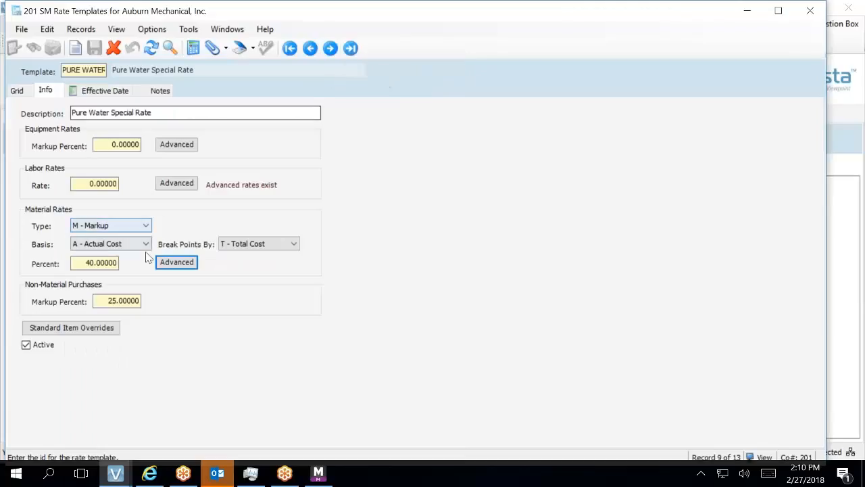
pyautogui.click(330, 53)
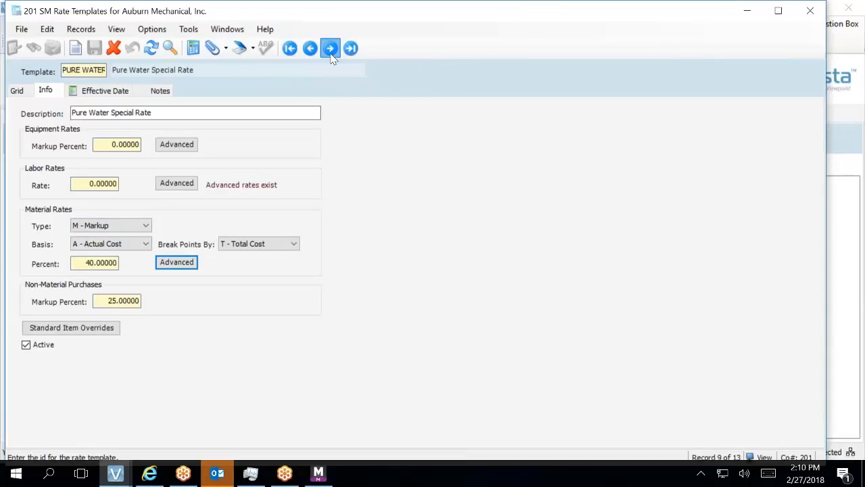
pyautogui.click(331, 49)
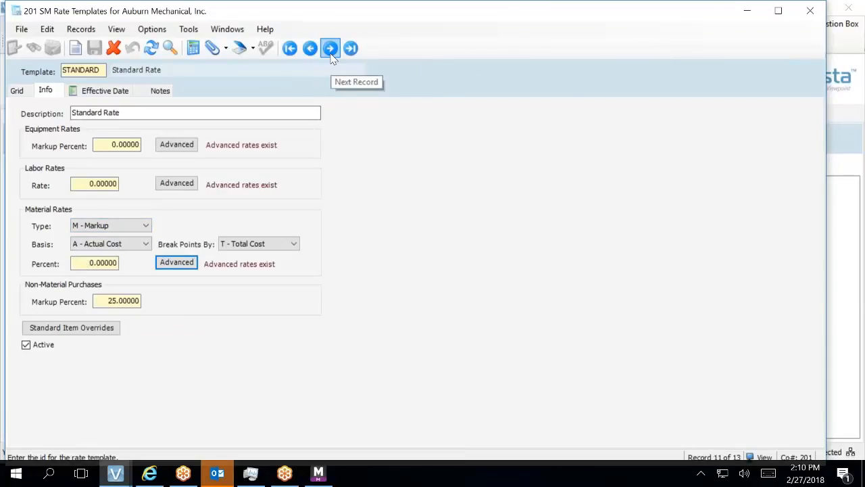
pyautogui.click(176, 262)
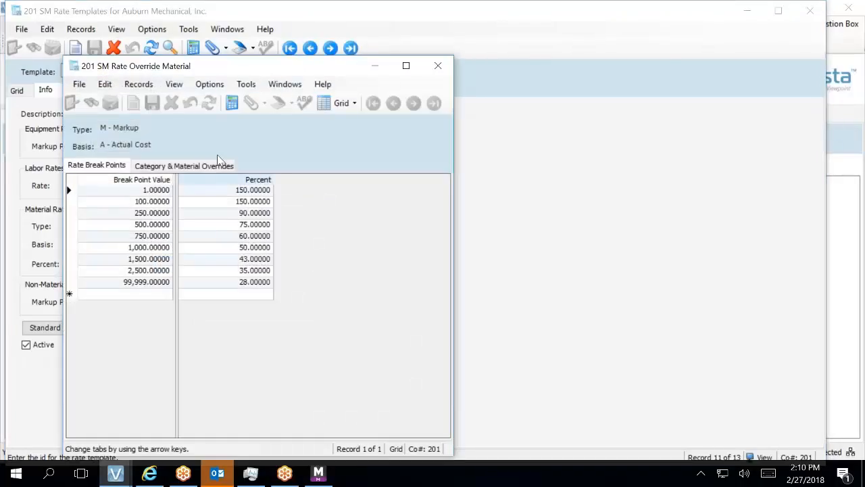
# - Close the material overrides, advance to the UPS rate template and return to the list of all rate templates
pyautogui.click(449, 66)
pyautogui.click(330, 48)
pyautogui.click(329, 48)
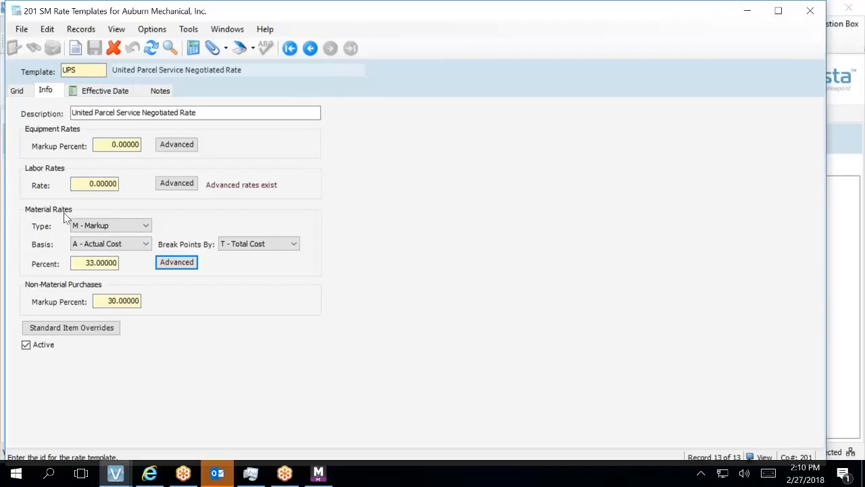
pyautogui.click(17, 92)
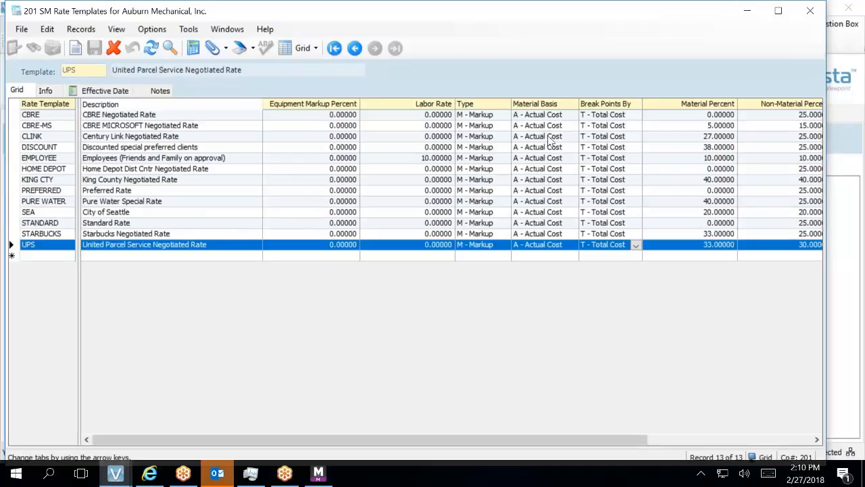
# - Filter the rate template list to the templates with a material percent of 0
pyautogui.rightClick(517, 118)
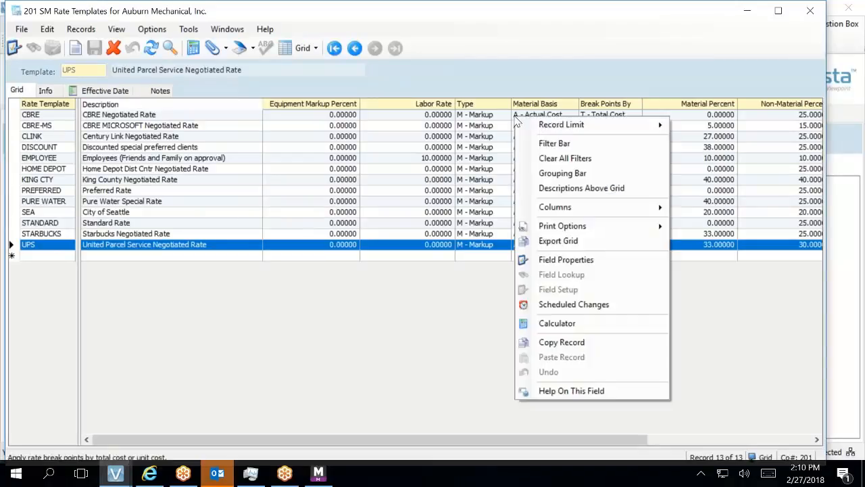
pyautogui.click(550, 144)
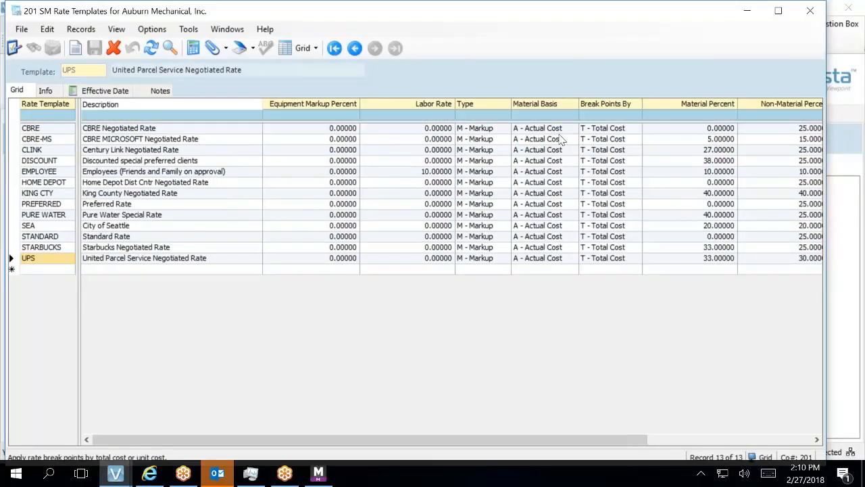
pyautogui.click(677, 115)
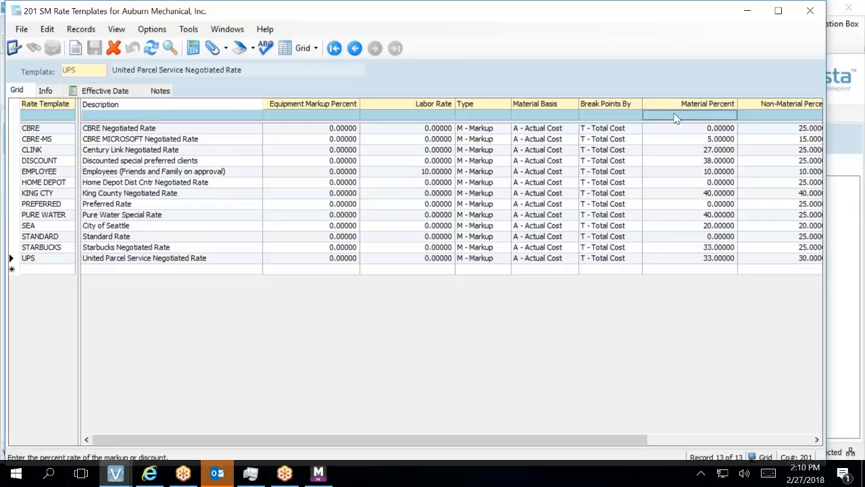
pyautogui.write('0')
pyautogui.press('Return')
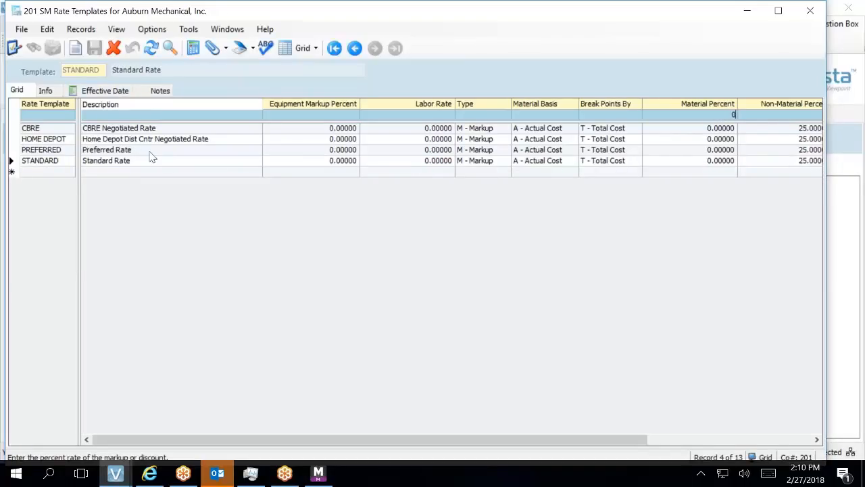
# - Review the advanced material break points and markup percents of the CBRE and HOME DEPOT rate templates
pyautogui.click(45, 130)
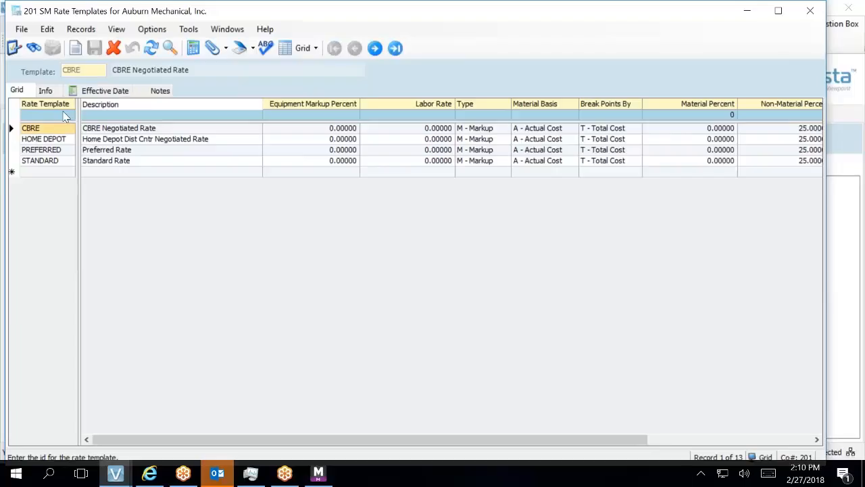
pyautogui.click(45, 92)
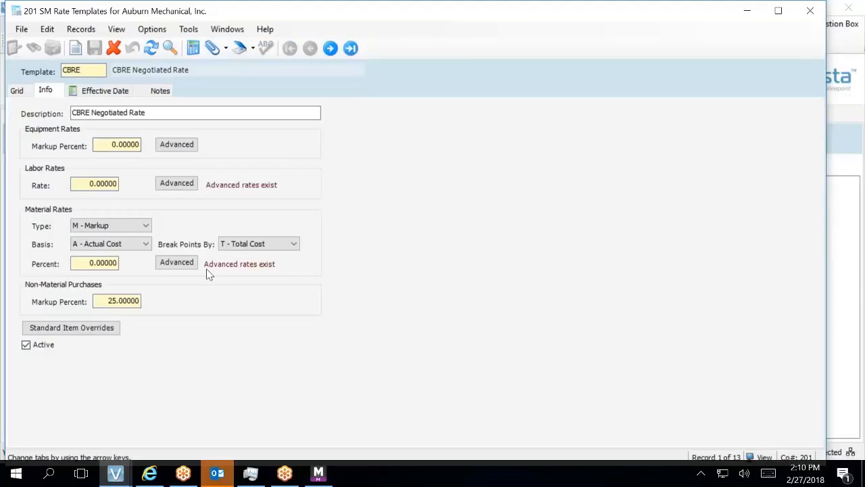
pyautogui.click(187, 263)
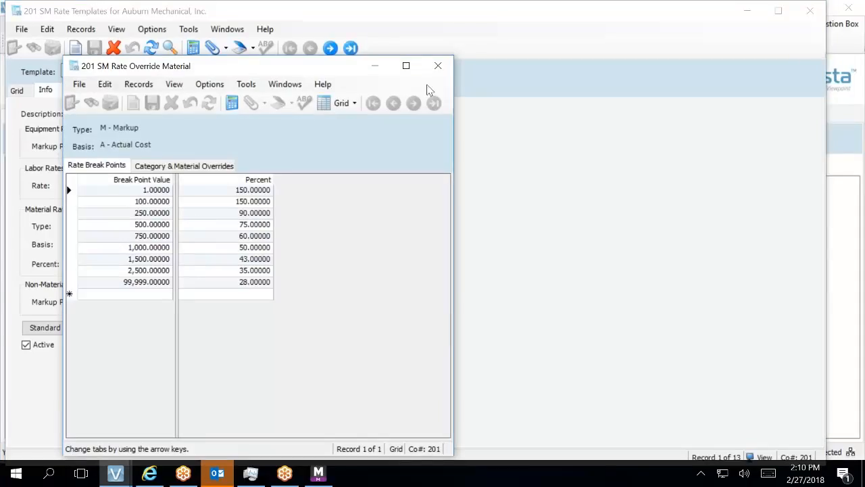
pyautogui.click(438, 66)
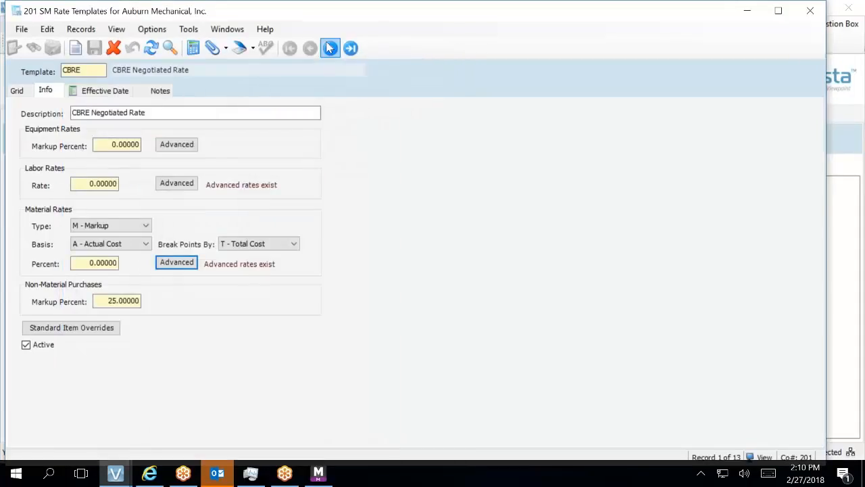
pyautogui.click(329, 48)
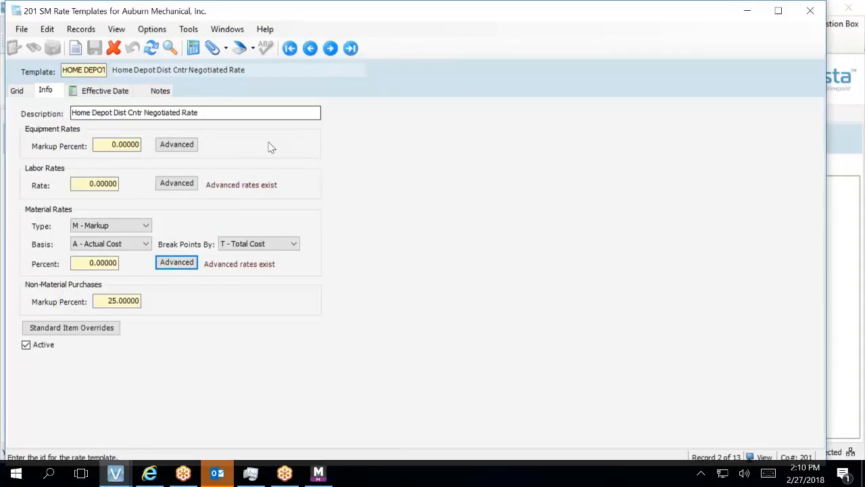
pyautogui.click(177, 262)
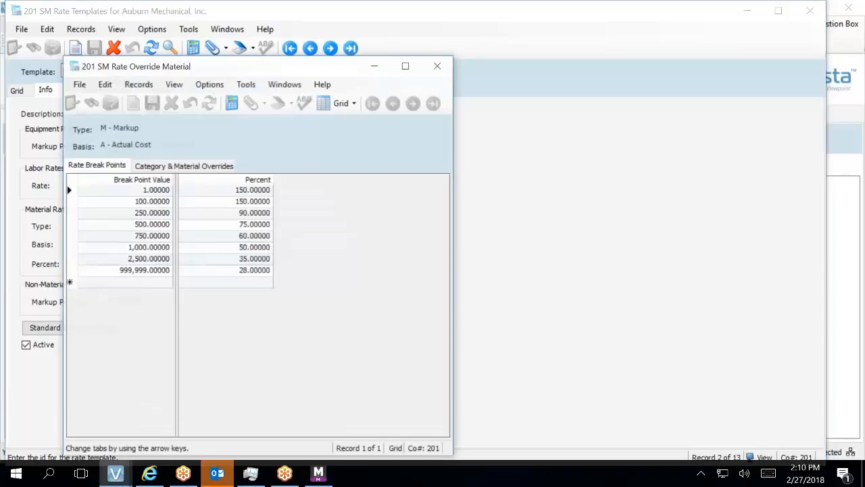
pyautogui.click(433, 69)
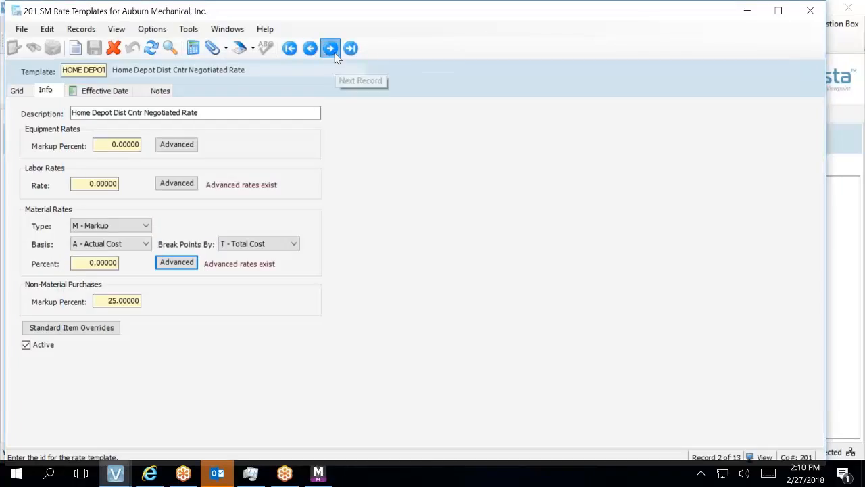
# - Review the advanced material break points and markup percents of the PREFERRED and STANDARD rate templates
pyautogui.click(329, 48)
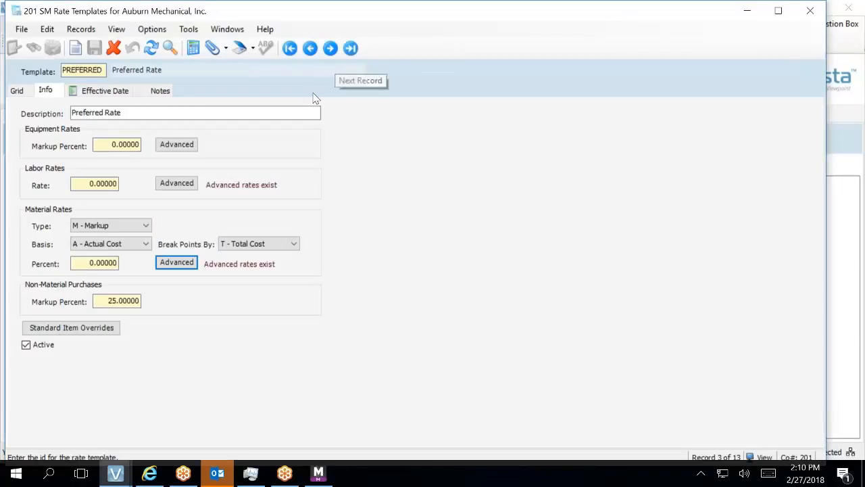
pyautogui.click(176, 262)
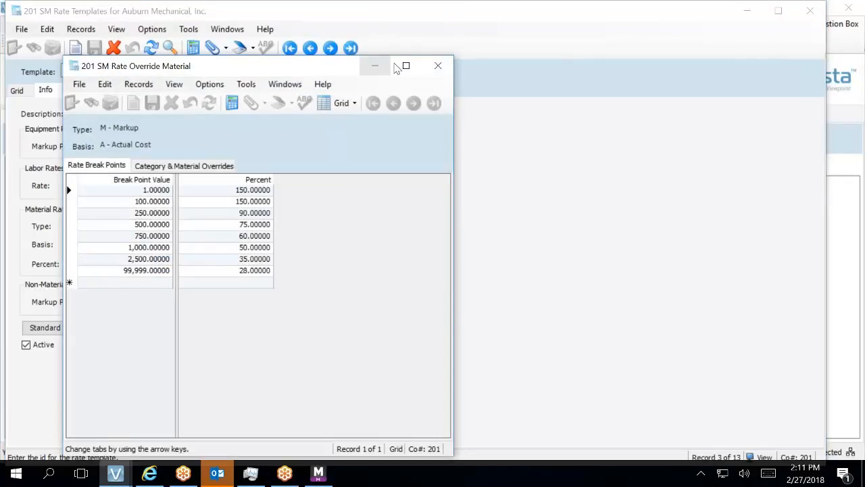
pyautogui.click(436, 67)
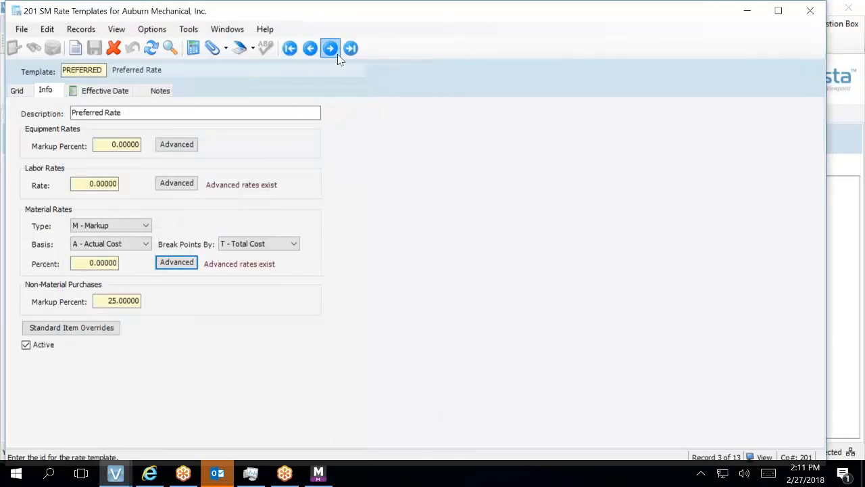
pyautogui.click(329, 48)
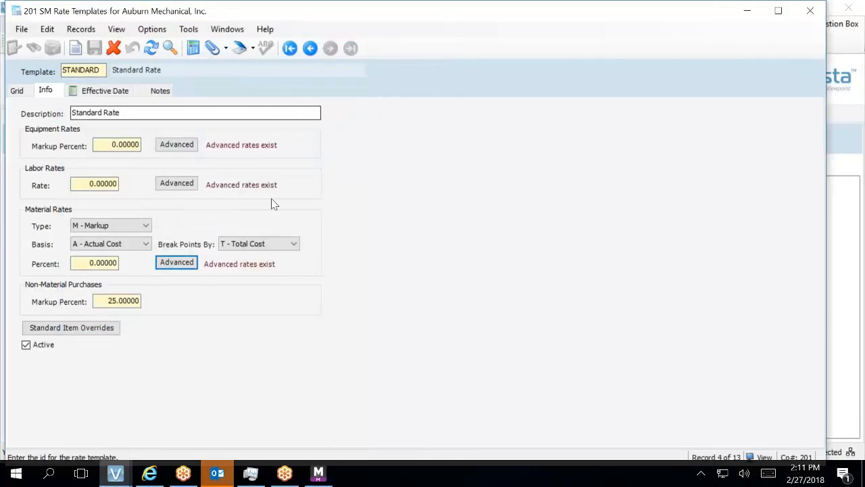
pyautogui.click(176, 262)
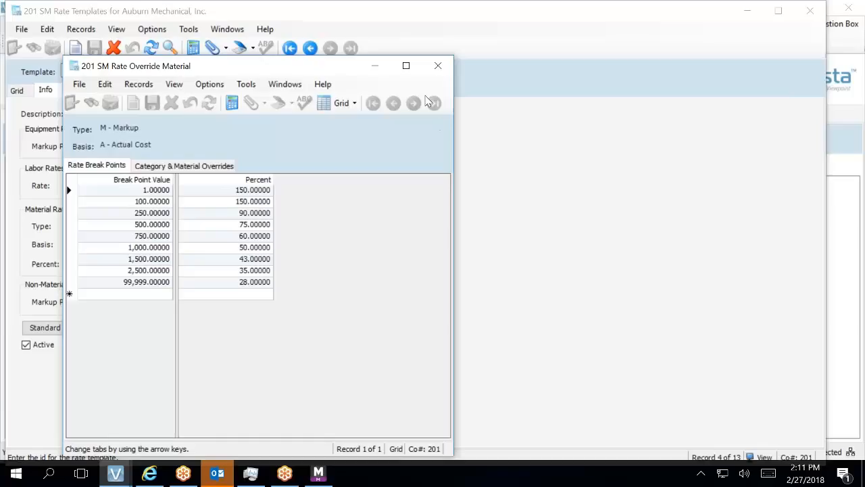
pyautogui.click(438, 65)
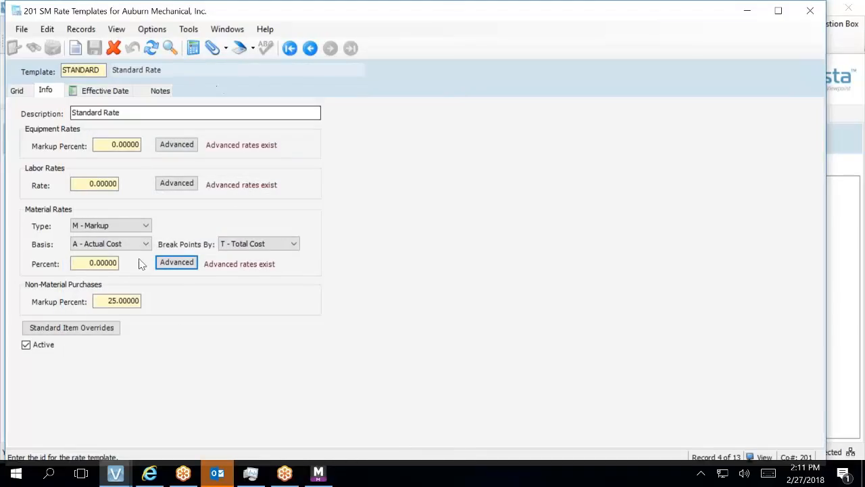
# - Return to the rate template list and clear its material percent filter
pyautogui.click(18, 90)
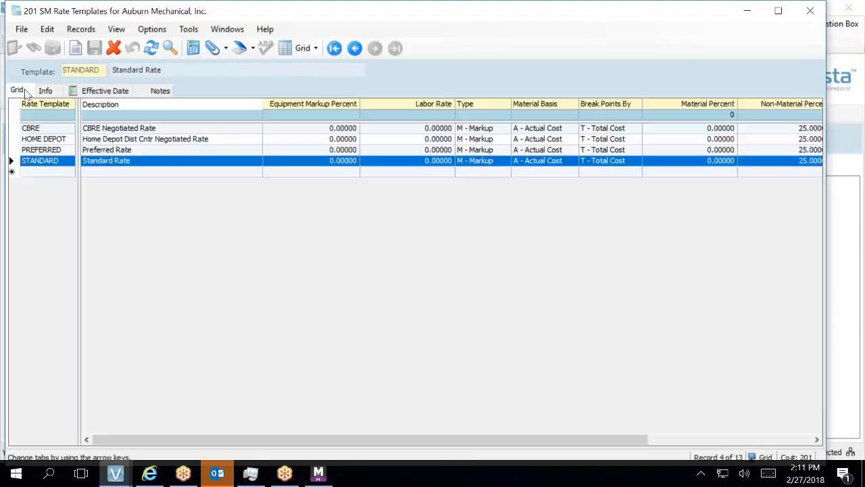
pyautogui.rightClick(314, 162)
pyautogui.click(336, 199)
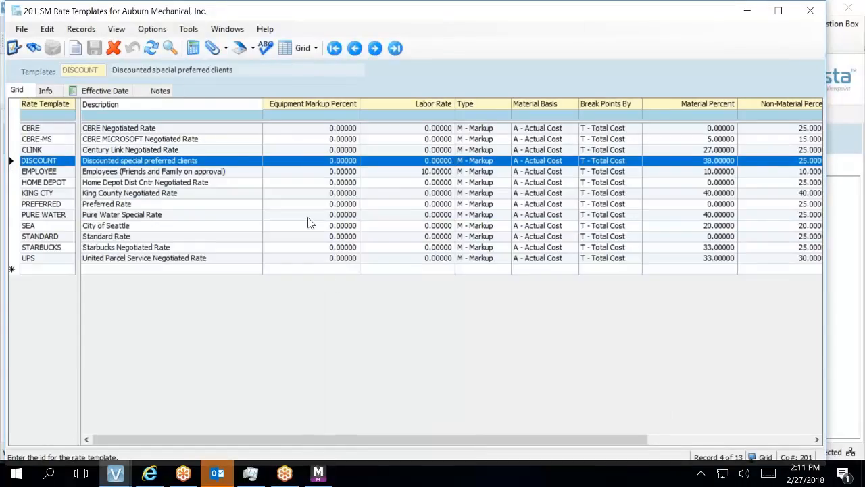
# - Review the rates of the EMPLOYEE rate template and close the rate templates window
pyautogui.click(299, 173)
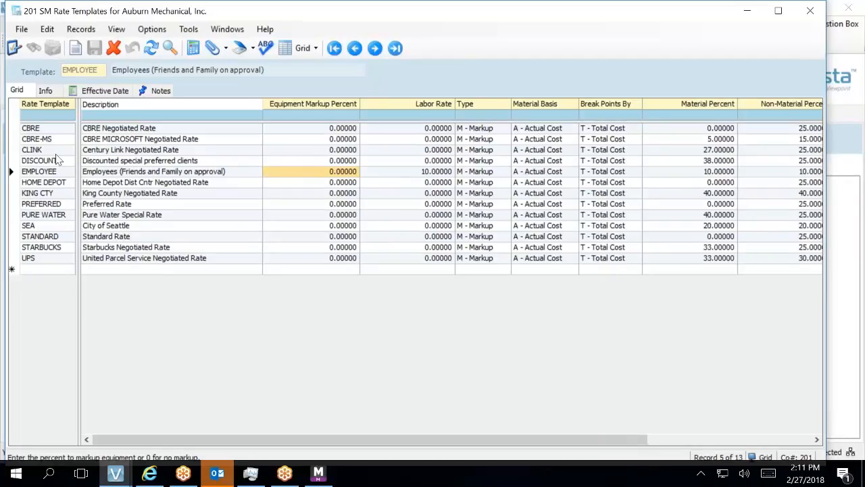
pyautogui.click(71, 173)
pyautogui.click(71, 173)
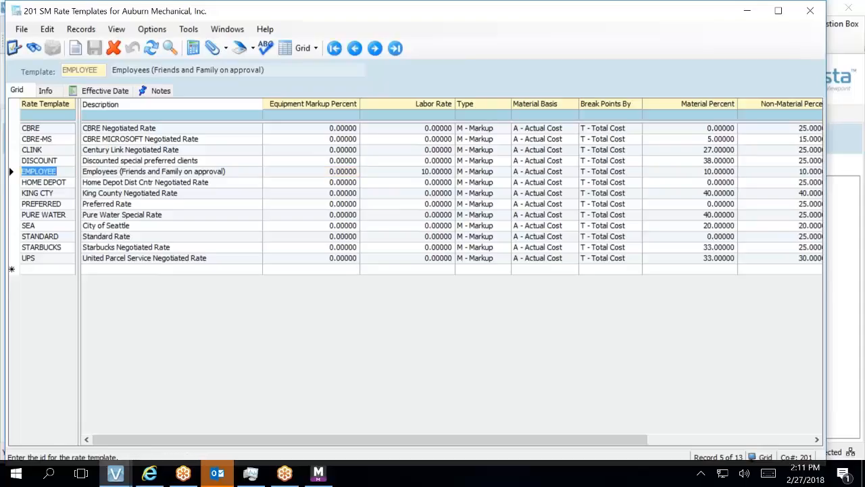
pyautogui.click(45, 91)
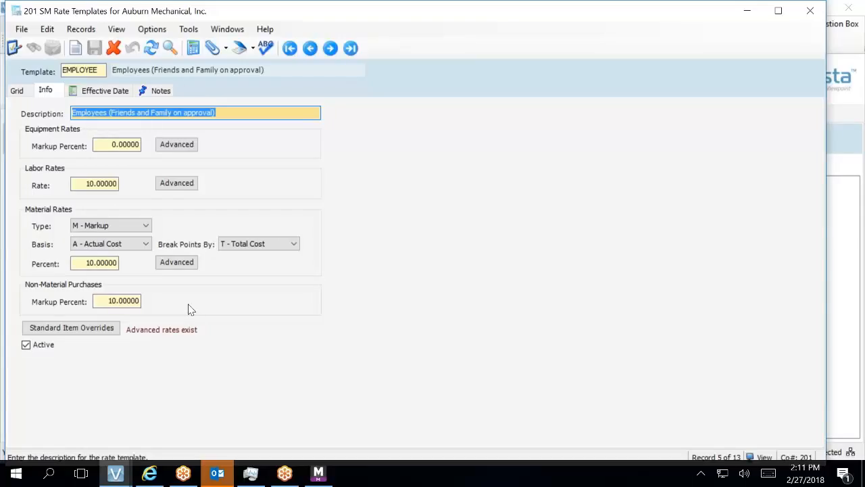
pyautogui.click(15, 91)
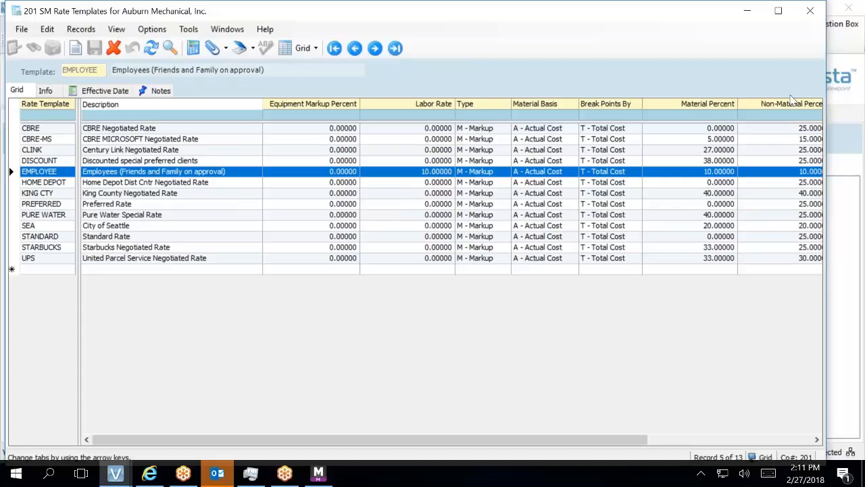
pyautogui.click(815, 18)
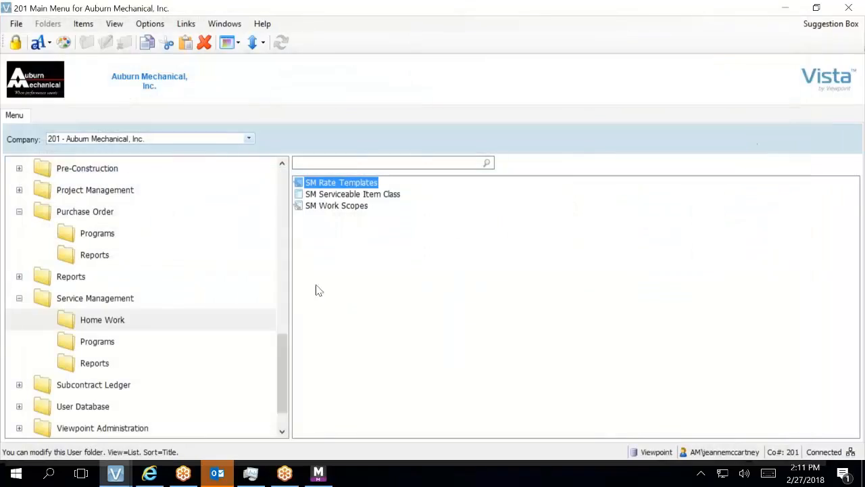
# - Switch to the SM Work Orders window and show the first columns of the completed purchase lines
pyautogui.moveTo(117, 476)
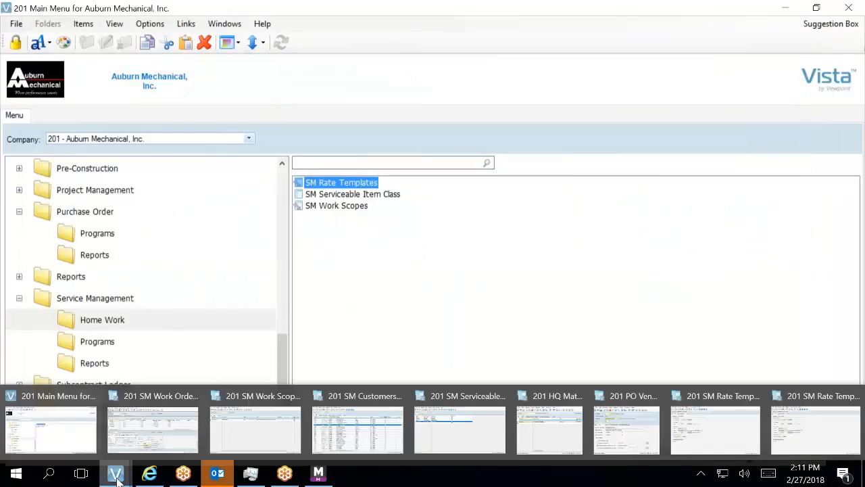
pyautogui.moveTo(119, 425)
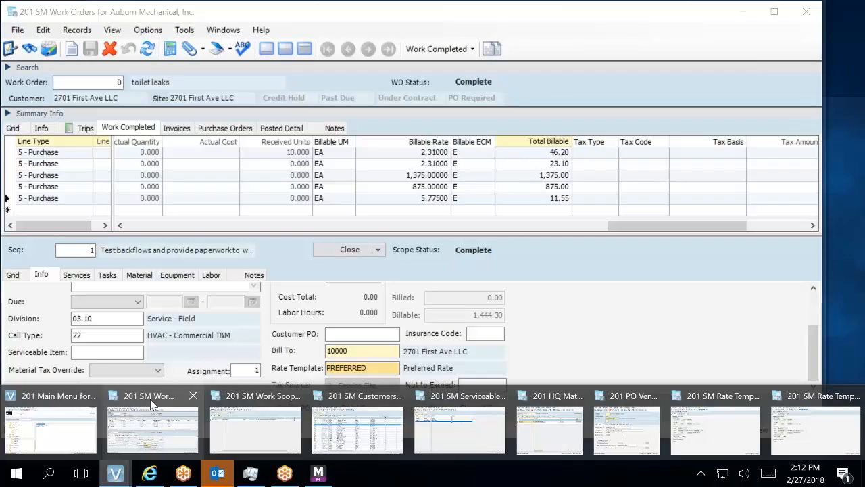
pyautogui.click(193, 395)
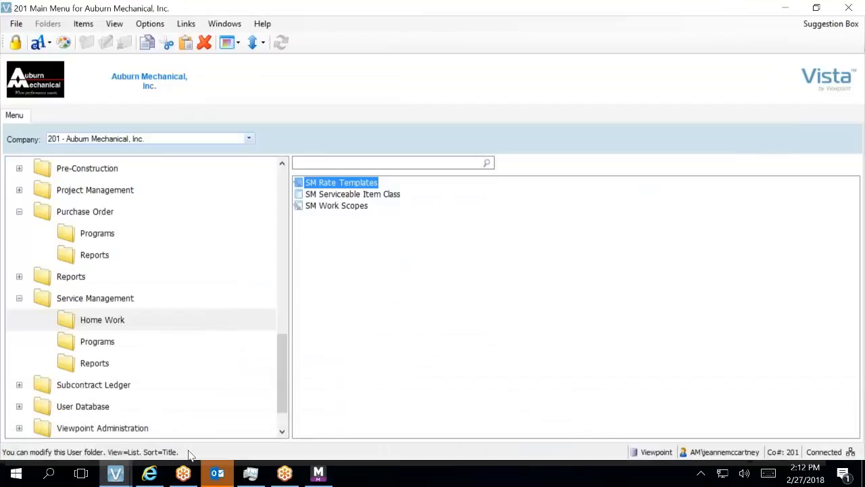
pyautogui.click(115, 476)
pyautogui.click(148, 422)
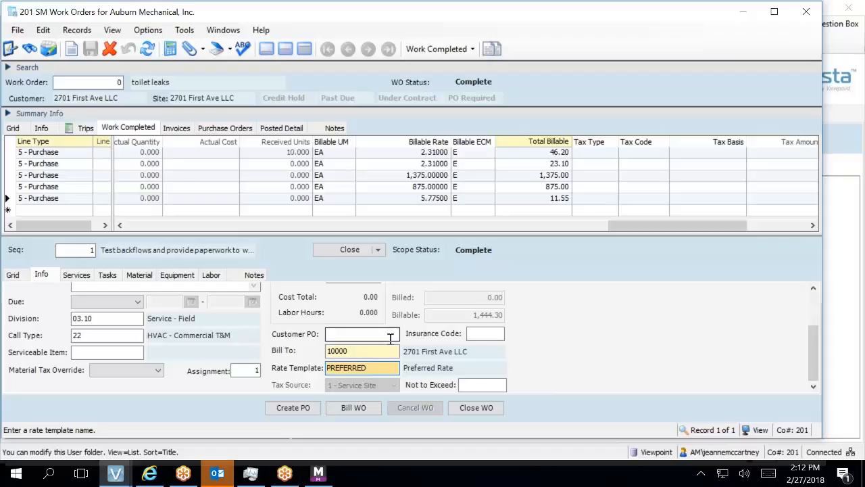
pyautogui.click(561, 157)
pyautogui.moveTo(245, 224)
pyautogui.mouseDown()
pyautogui.moveTo(171, 229)
pyautogui.moveTo(202, 229)
pyautogui.moveTo(545, 356)
pyautogui.moveTo(629, 228)
pyautogui.moveTo(674, 236)
pyautogui.moveTo(167, 188)
pyautogui.mouseUp()
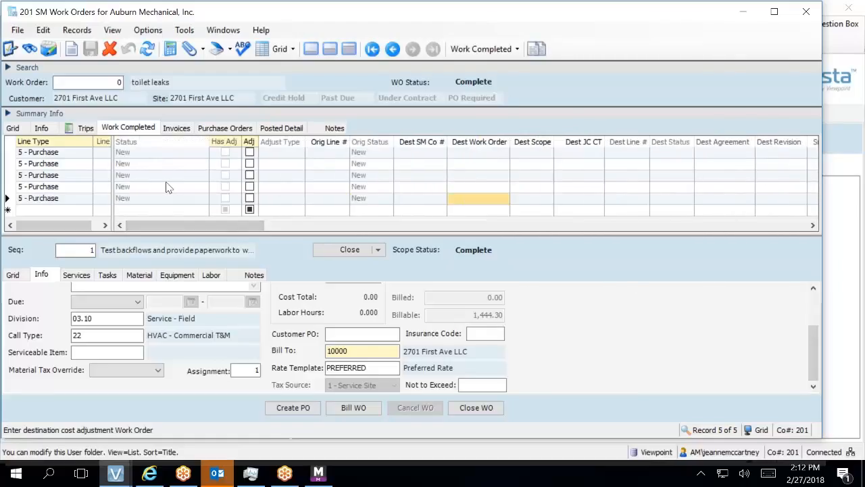